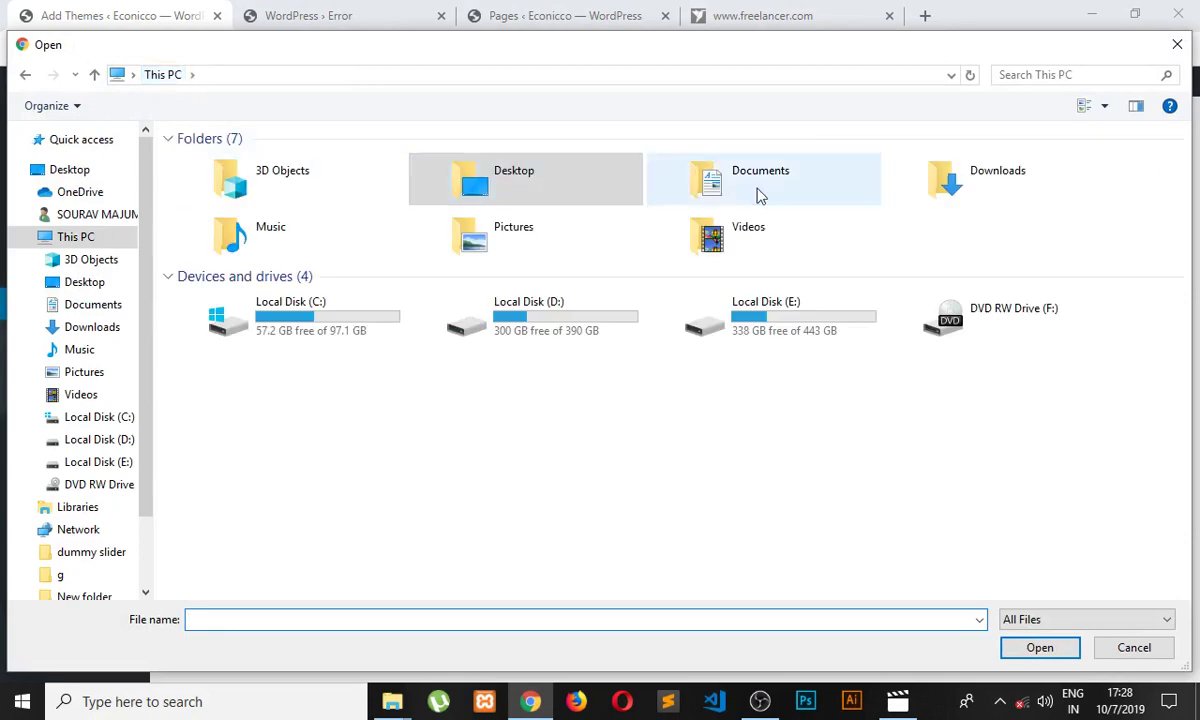
Choose the electro ZIP archive from Downloads, ecommerce, electro_233, electro_233, electro-v2.3.3, theme-files as the theme to upload.
double_click(951, 182)
double_click(721, 203)
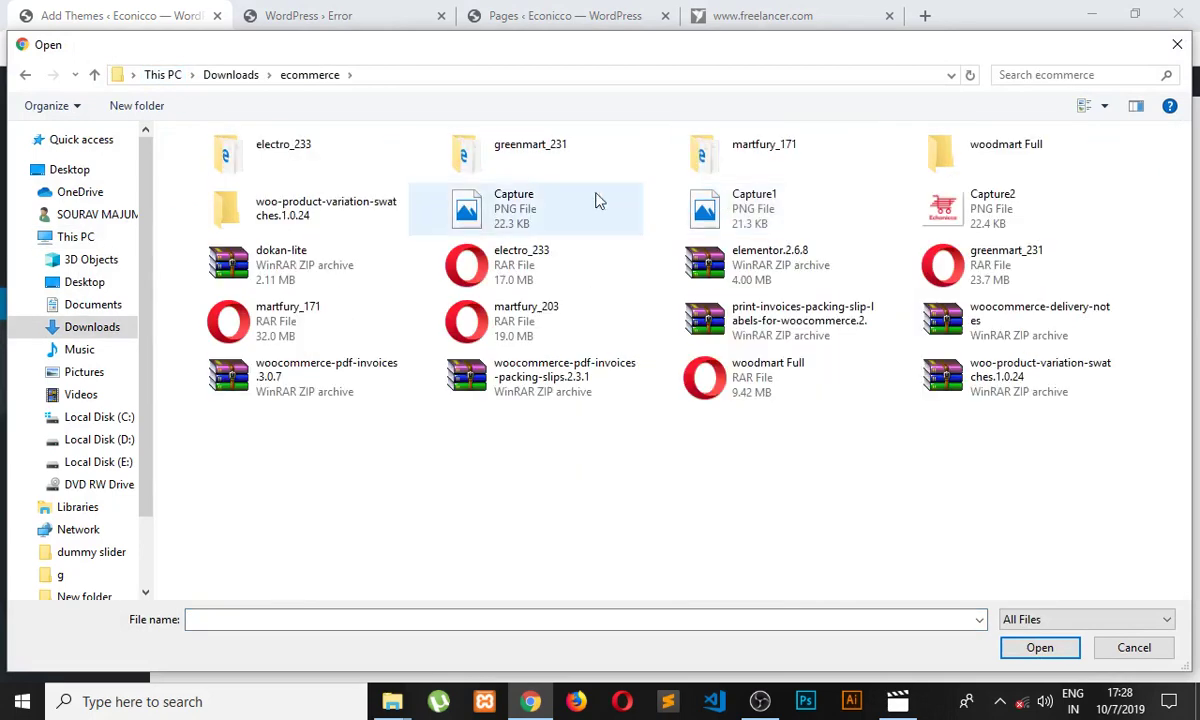
double_click(385, 147)
double_click(255, 162)
double_click(253, 164)
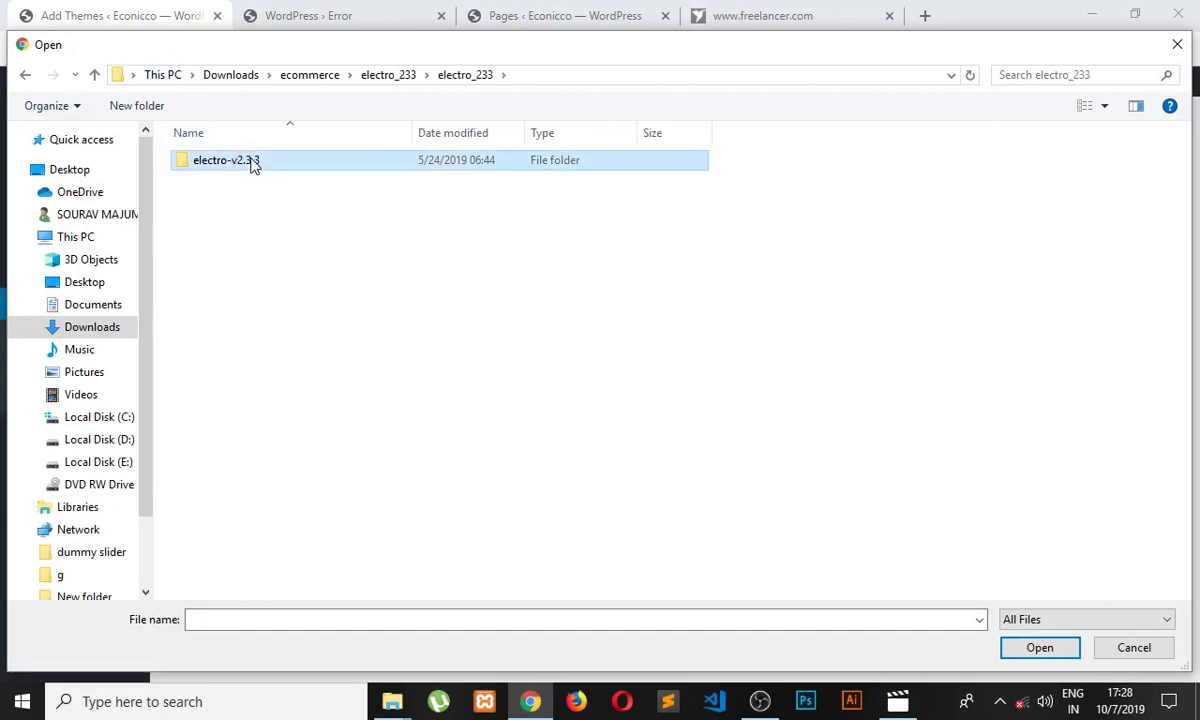
double_click(236, 199)
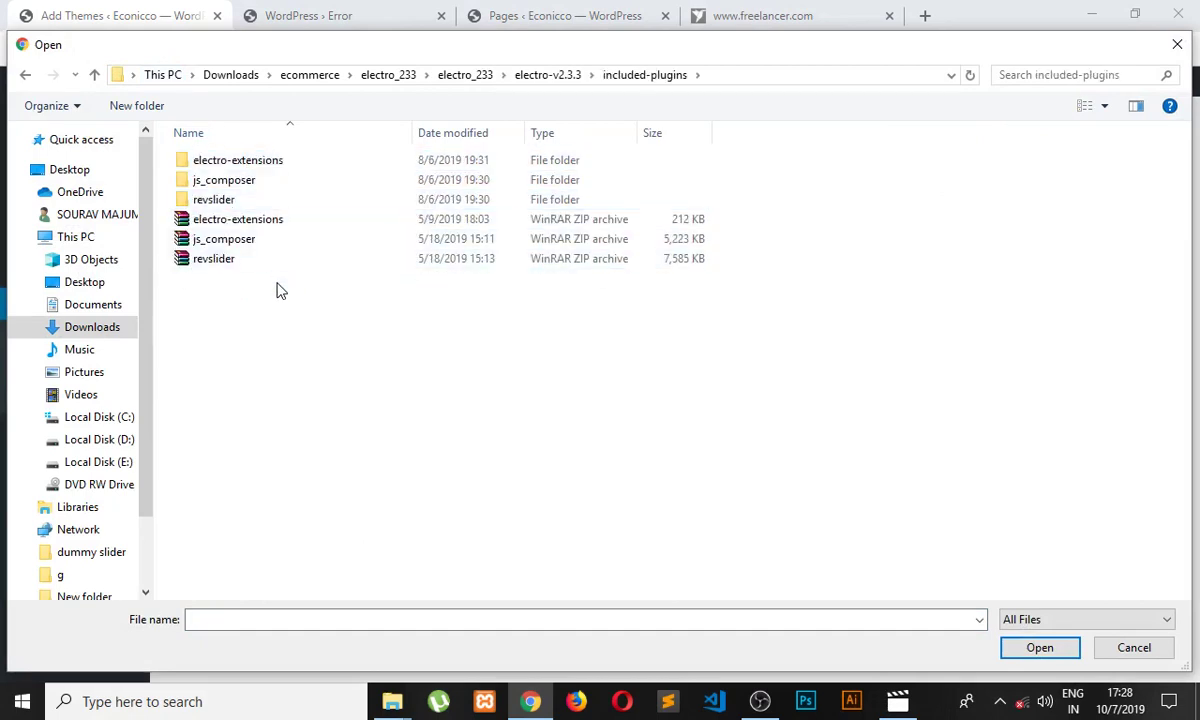
left_click(30, 74)
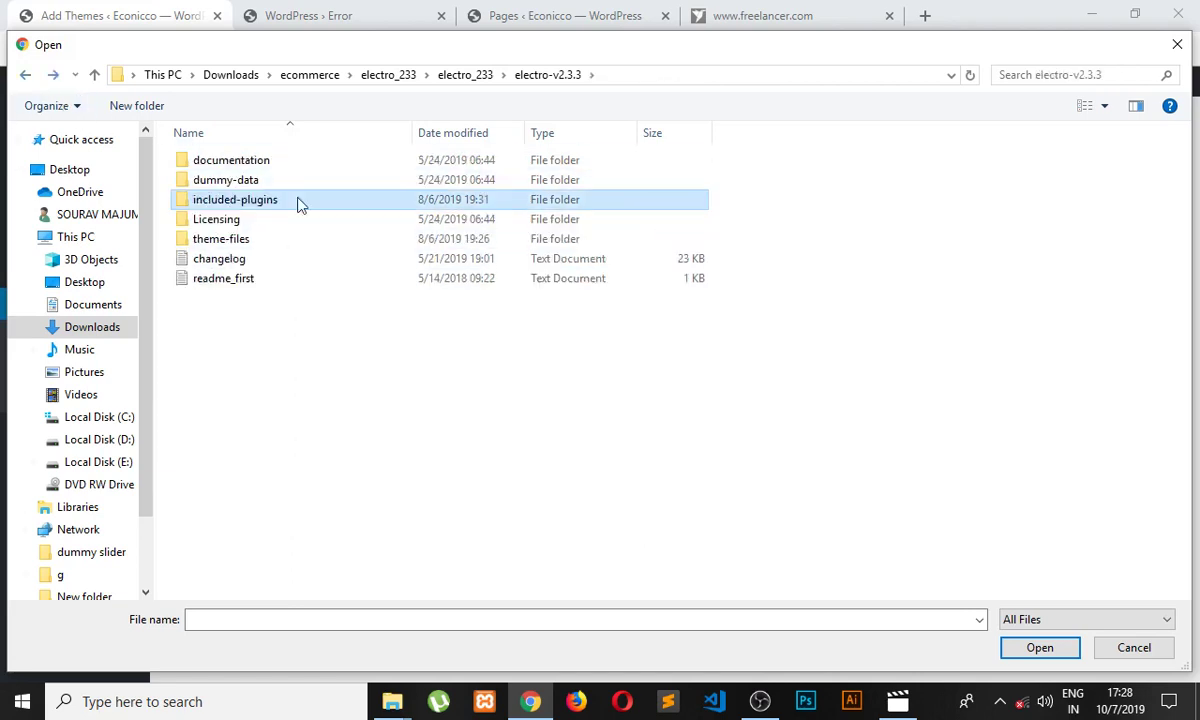
left_click(237, 245)
double_click(237, 247)
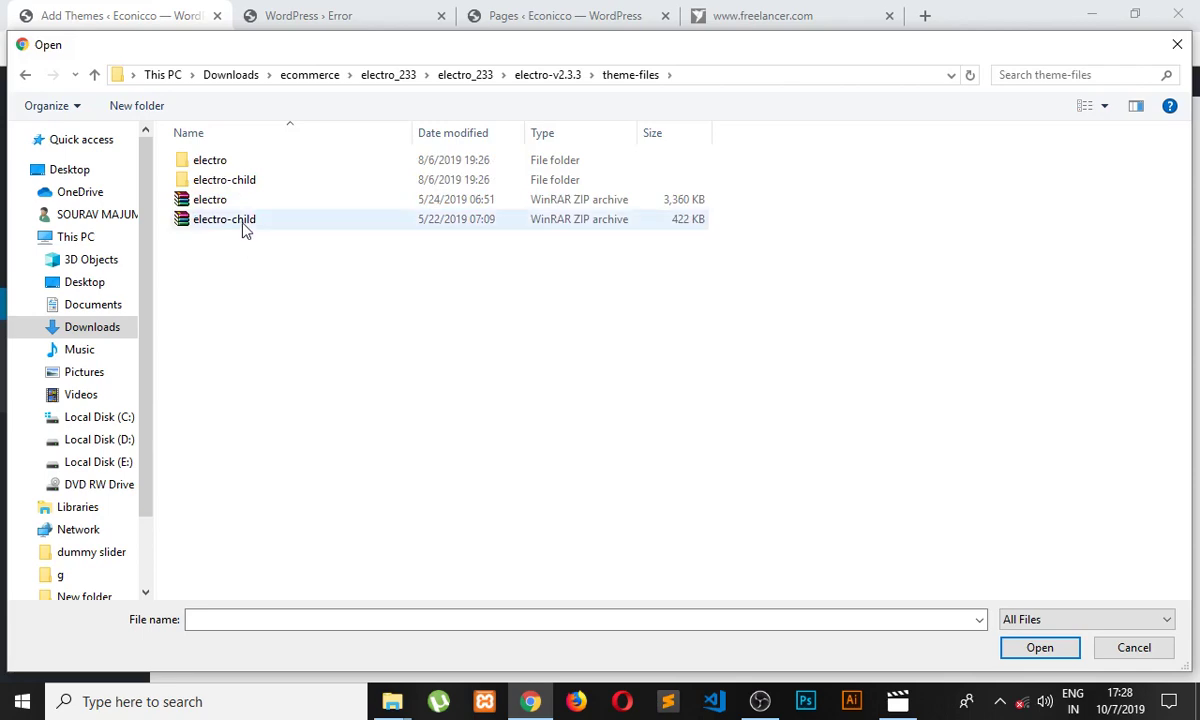
left_click(243, 203)
left_click(1036, 648)
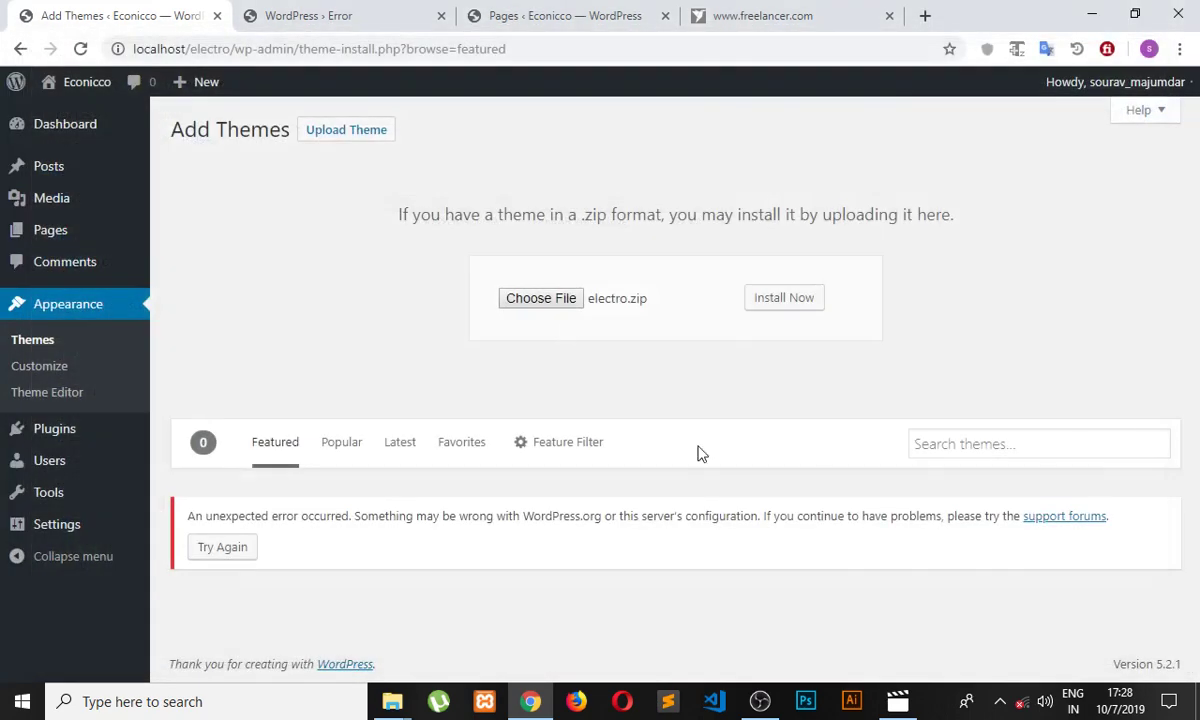
Reselect the electro ZIP archive in the theme-files folder and install it as a theme.
left_click(547, 302)
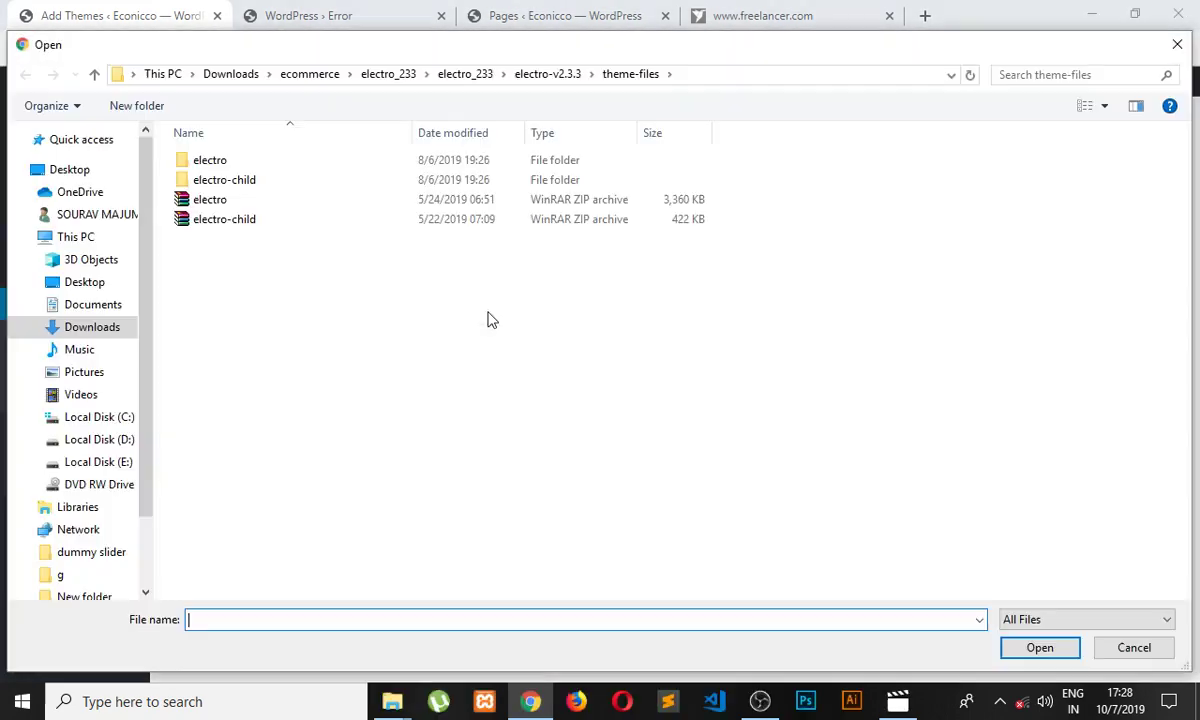
left_click(244, 203)
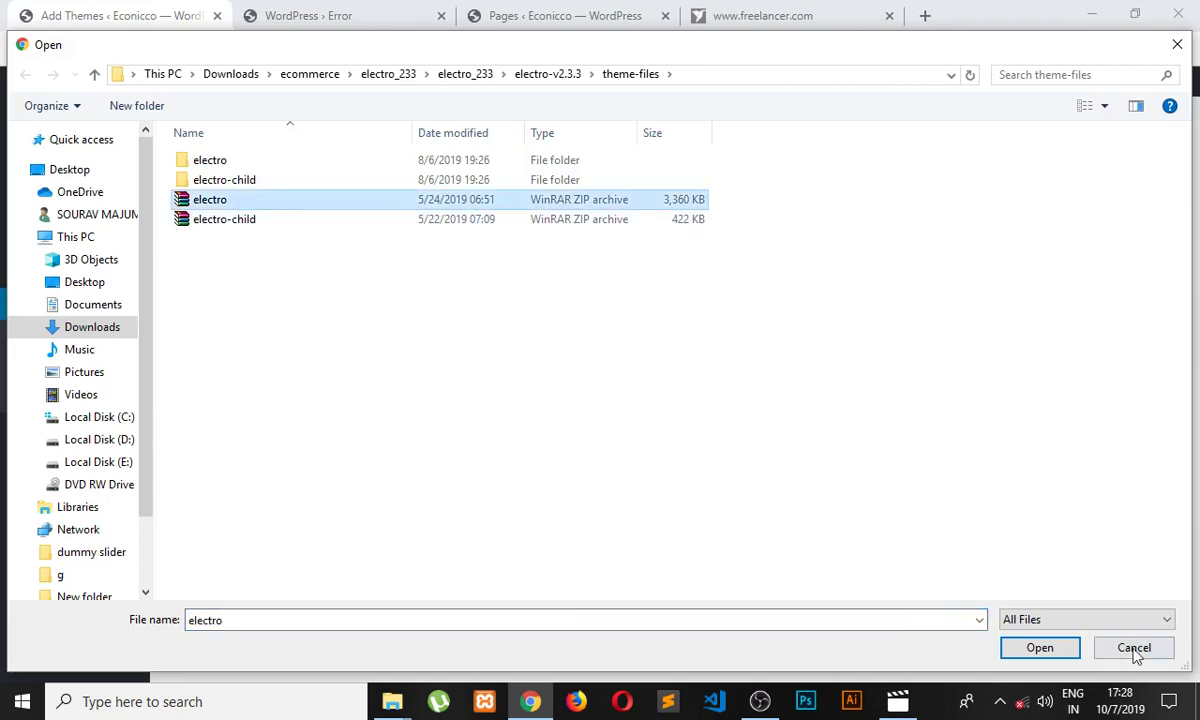
left_click(1045, 648)
left_click(782, 300)
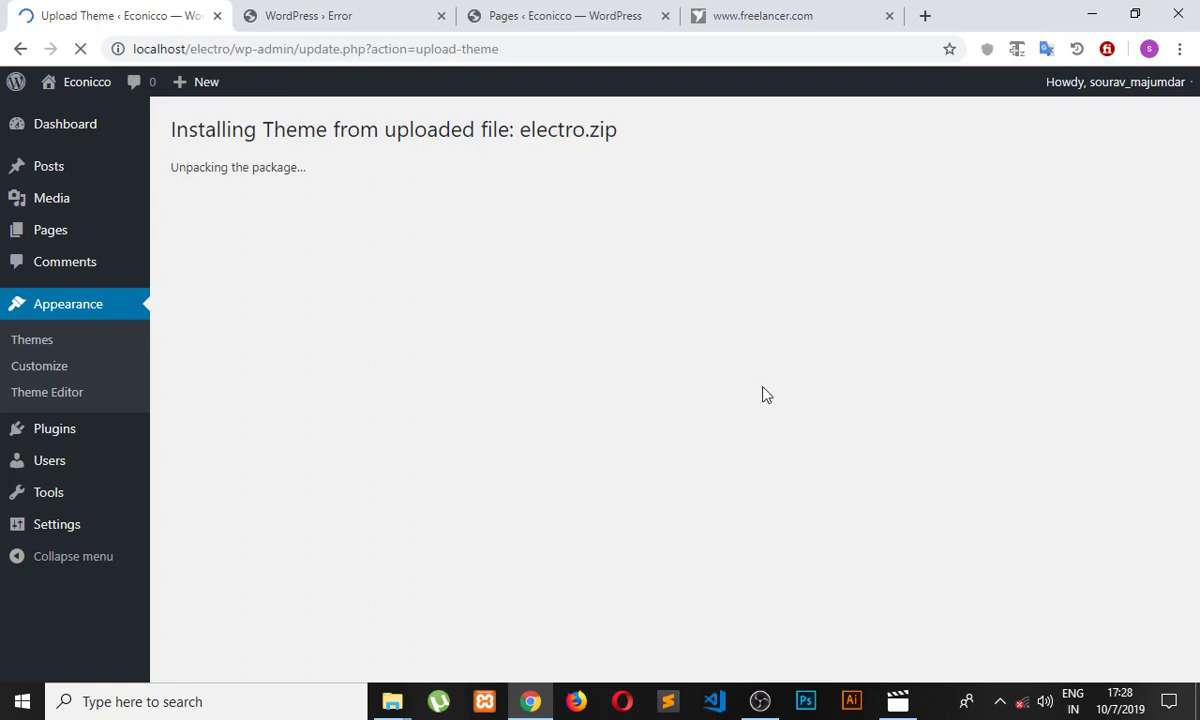
Turn on the computer's Wi-Fi while the theme is installing.
left_click(1021, 703)
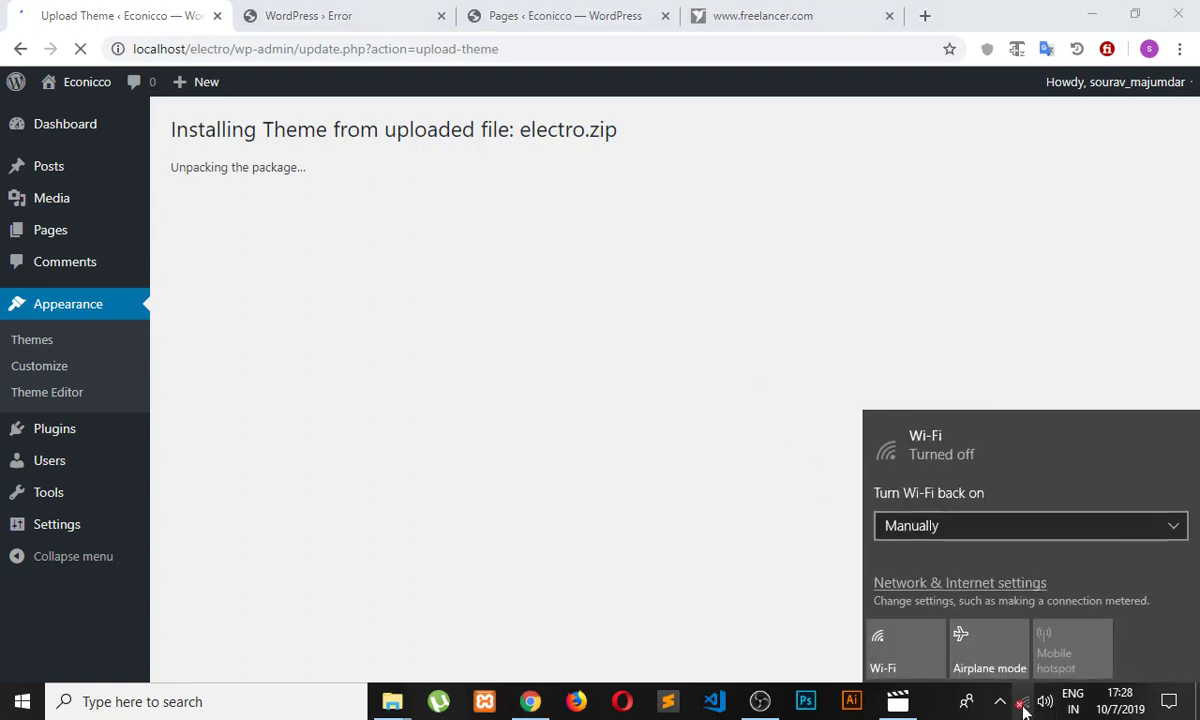
left_click(905, 645)
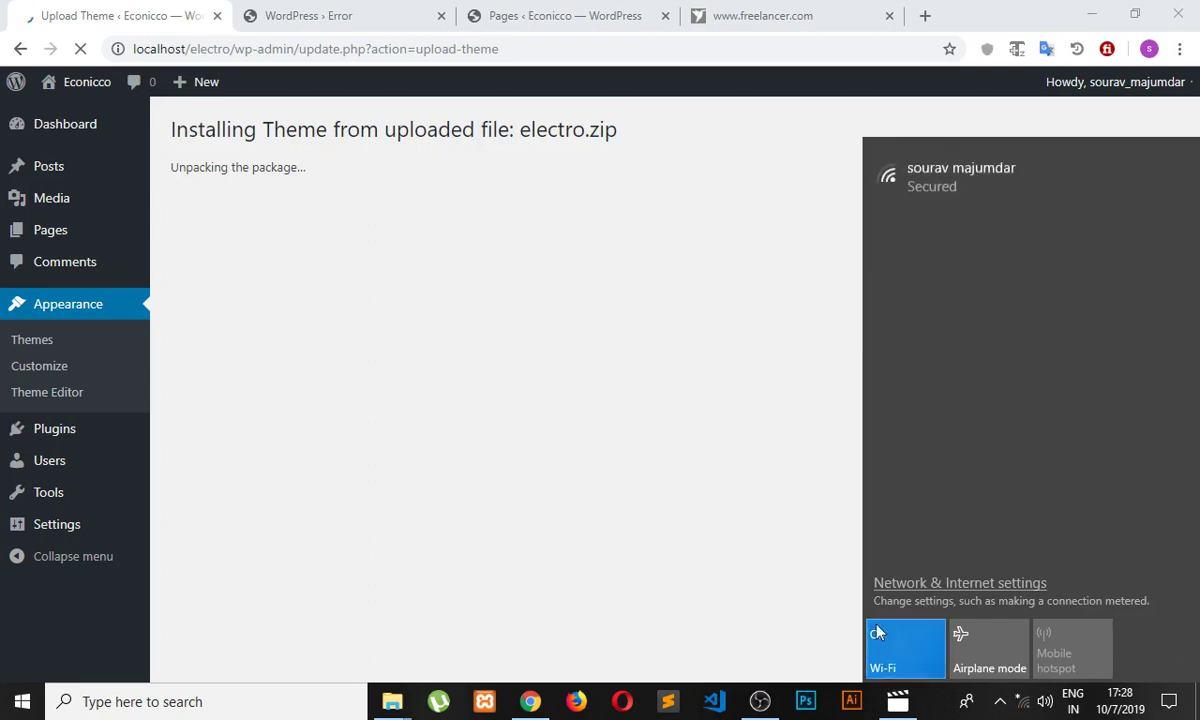
left_click(763, 552)
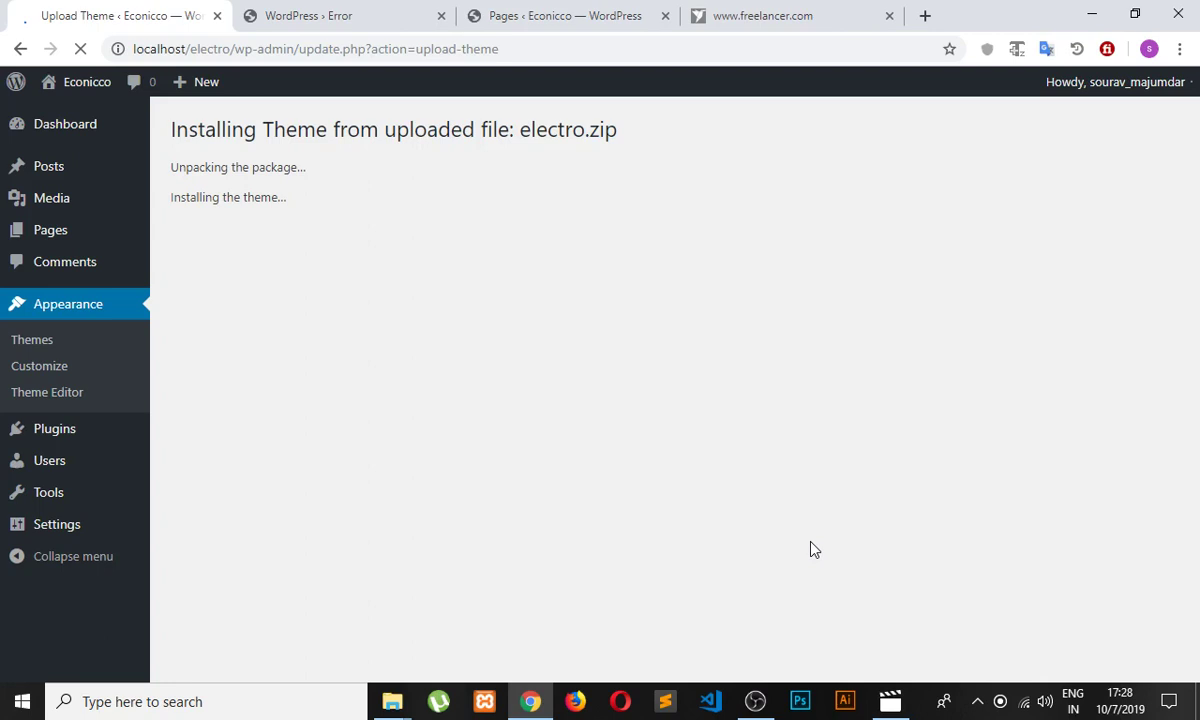
Close the WordPress Error and Pages browser tabs.
middle_click(333, 8)
middle_click(333, 8)
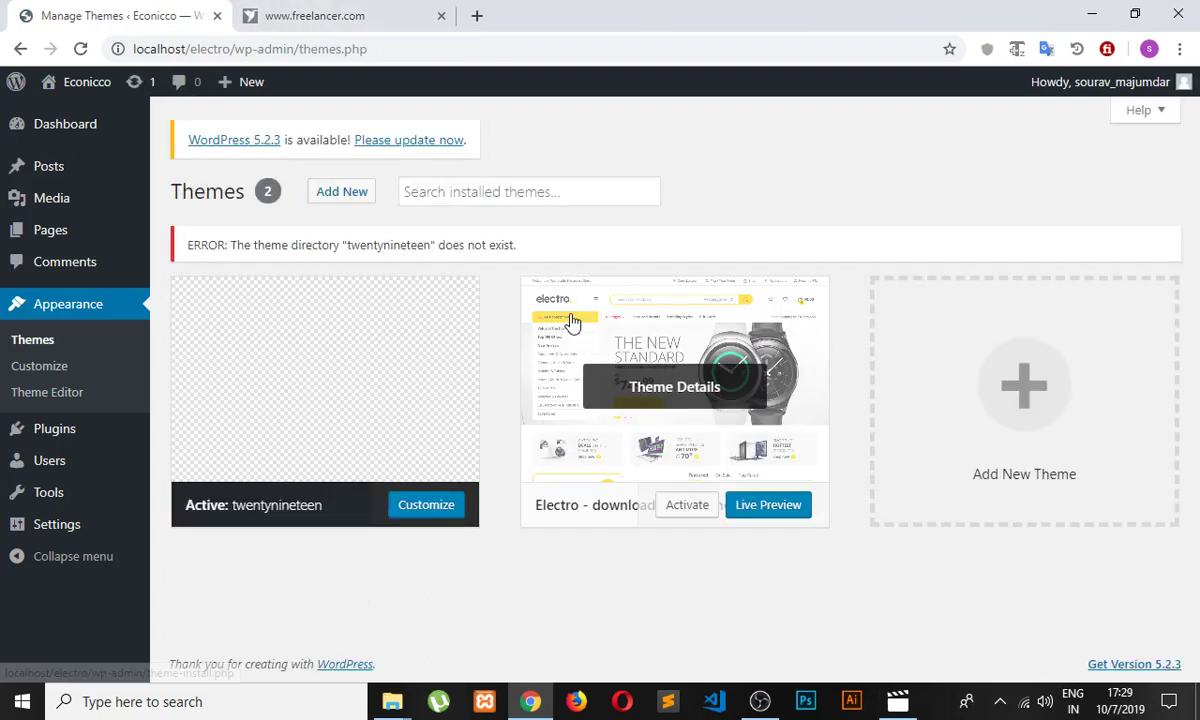
Add a new theme by uploading electro-child.zip from the theme-files folder and install it.
left_click(345, 195)
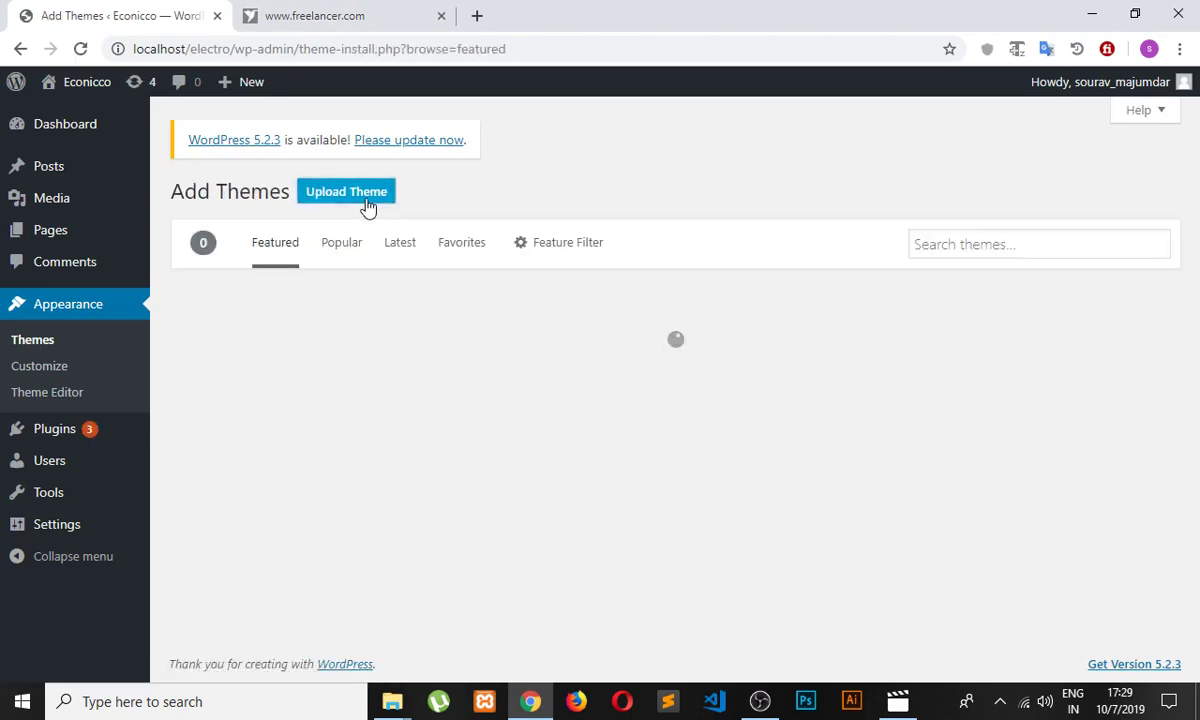
left_click(365, 195)
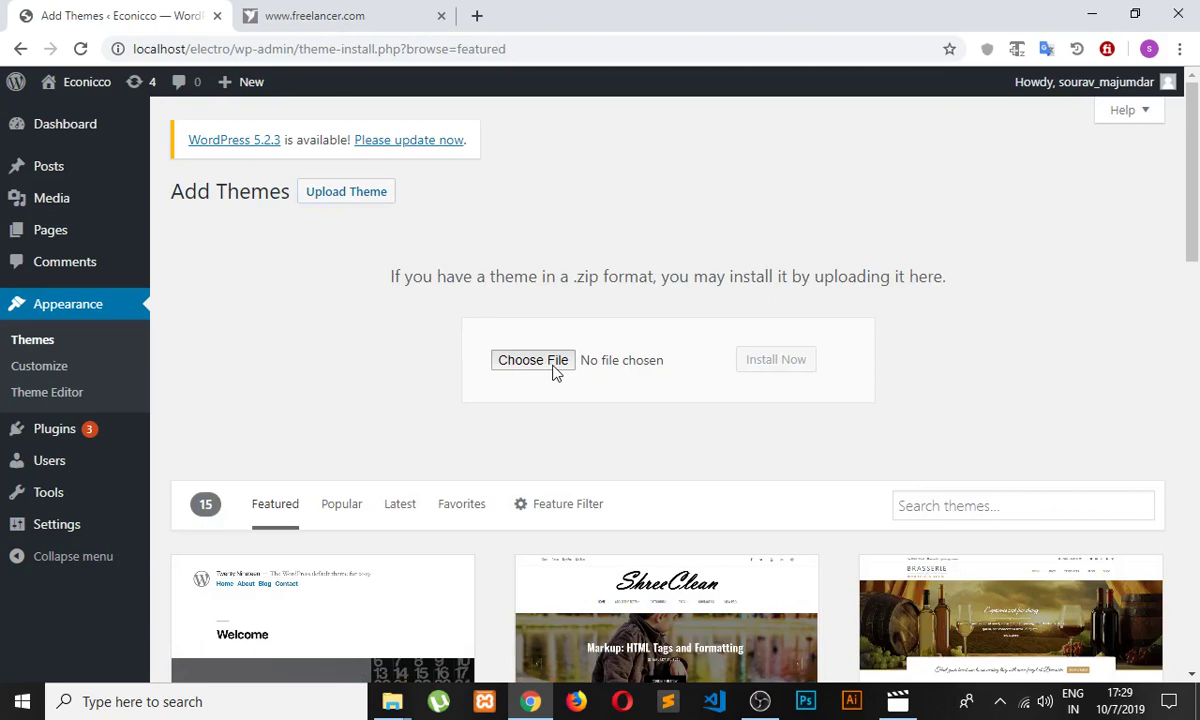
left_click(533, 360)
left_click(293, 220)
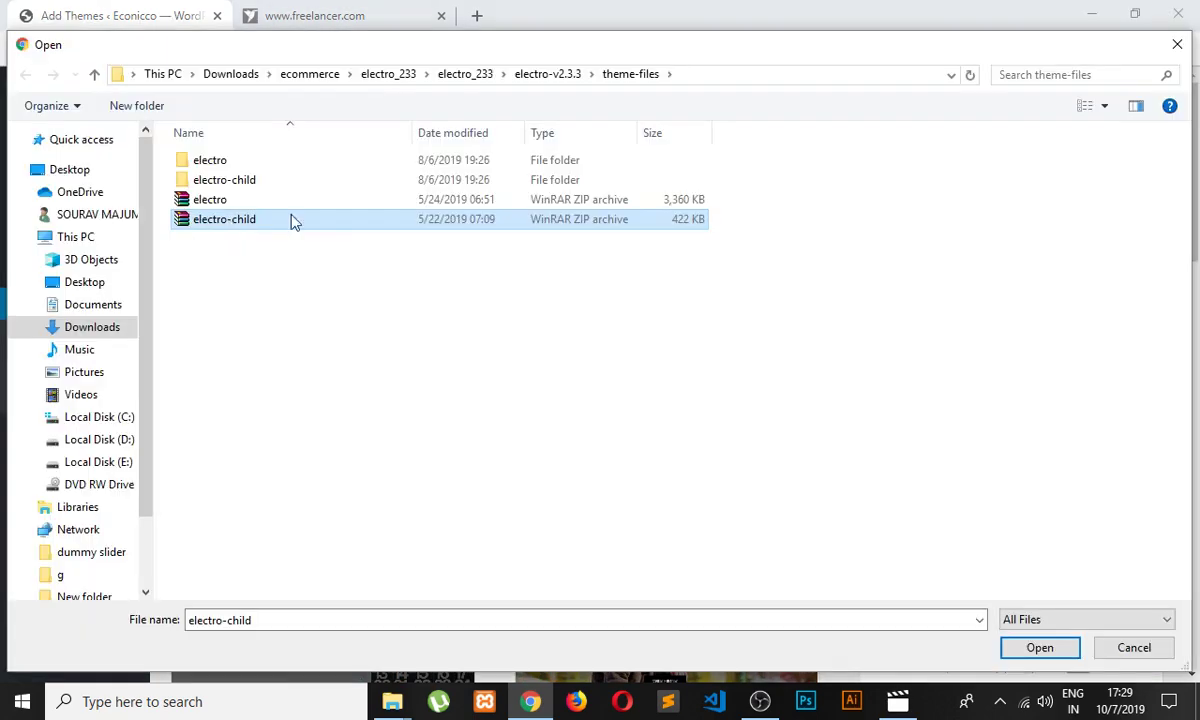
left_click(1040, 647)
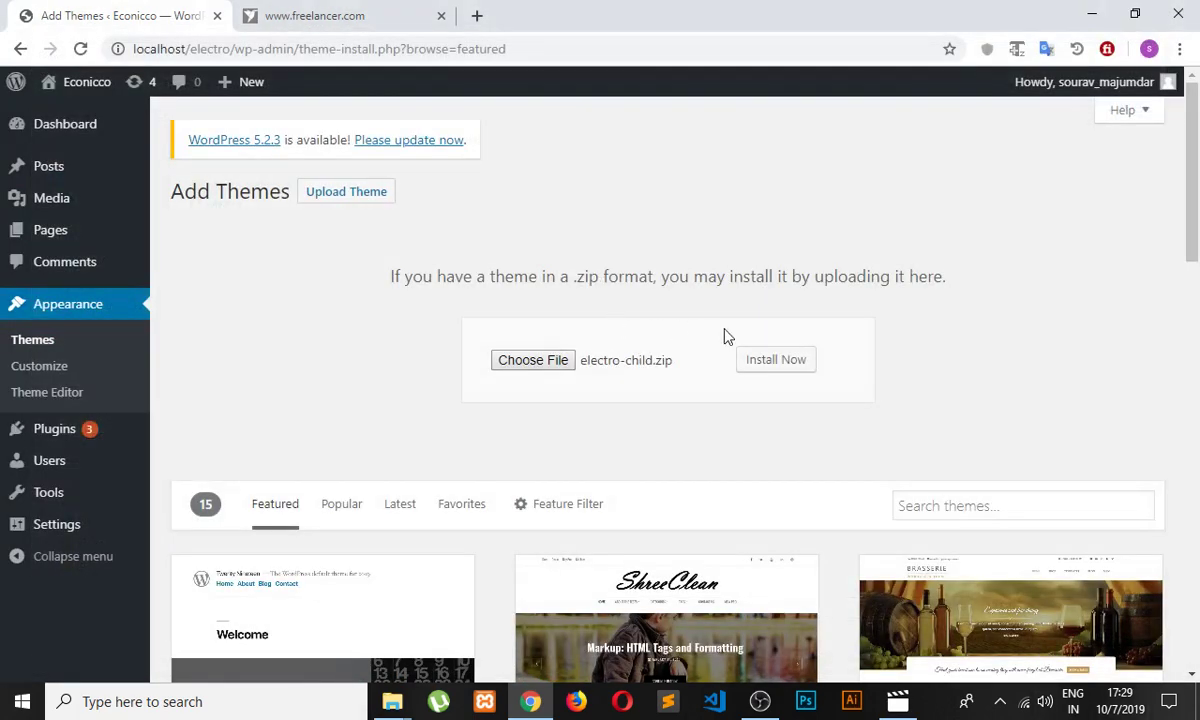
left_click(789, 366)
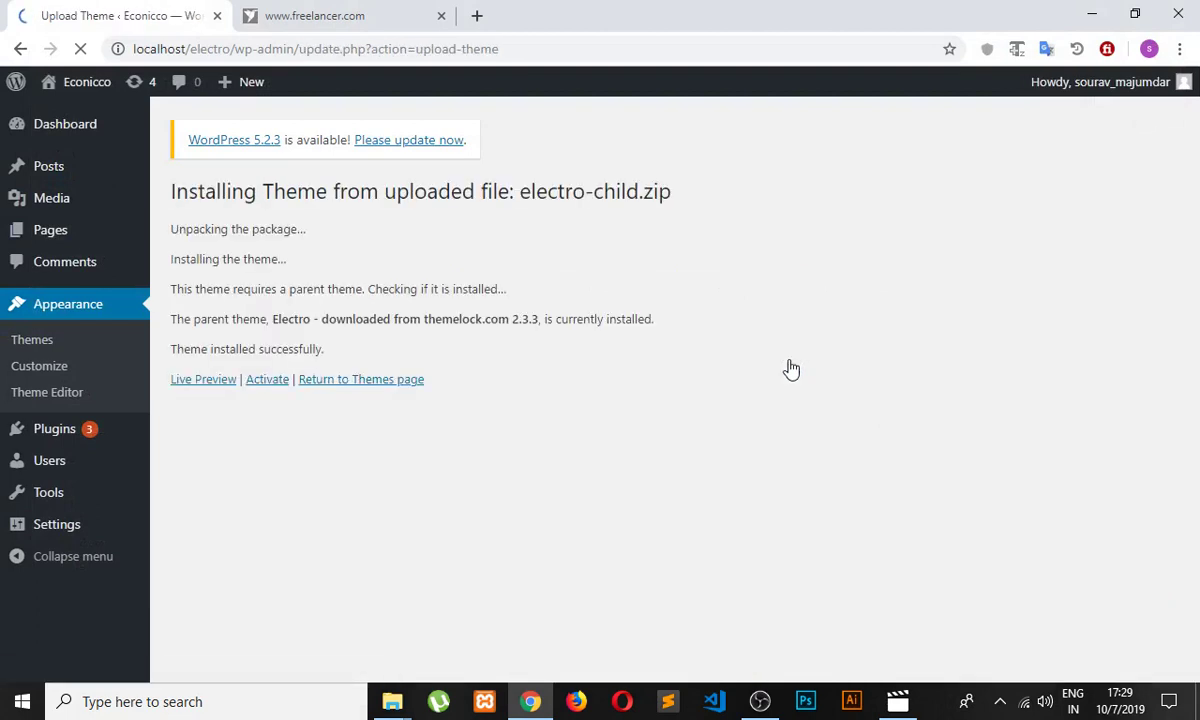
Return to the Themes page and activate the Electro Child theme.
left_click(325, 390)
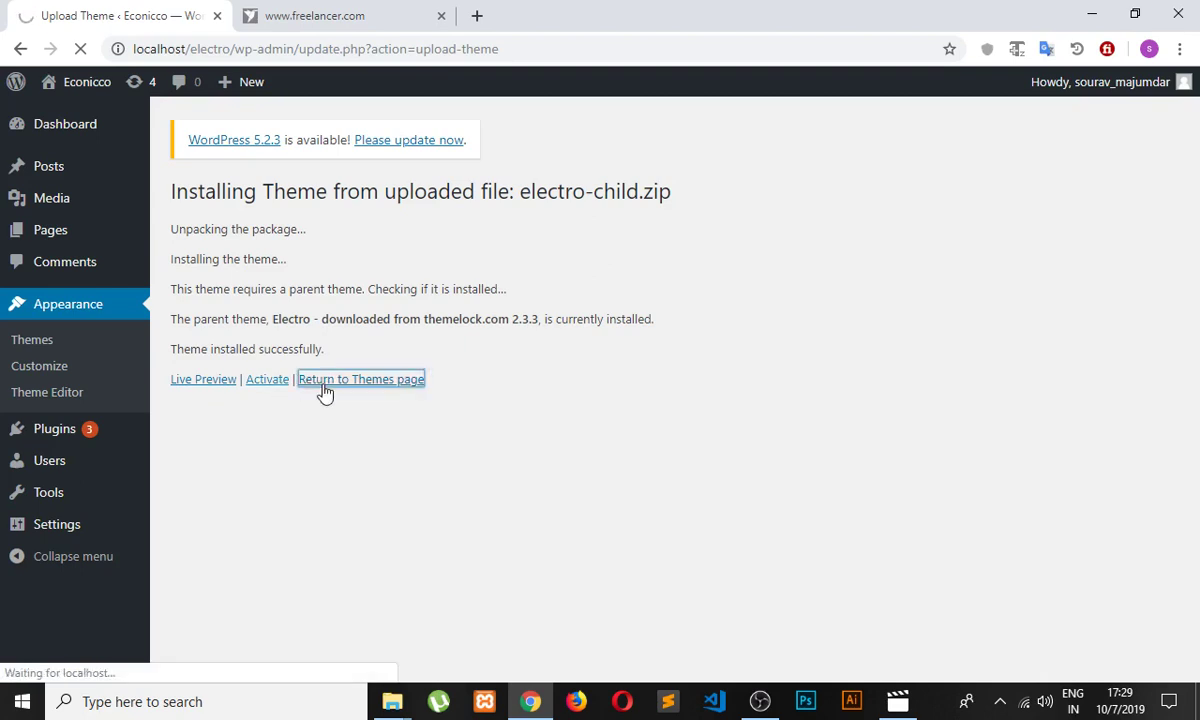
left_click(316, 17)
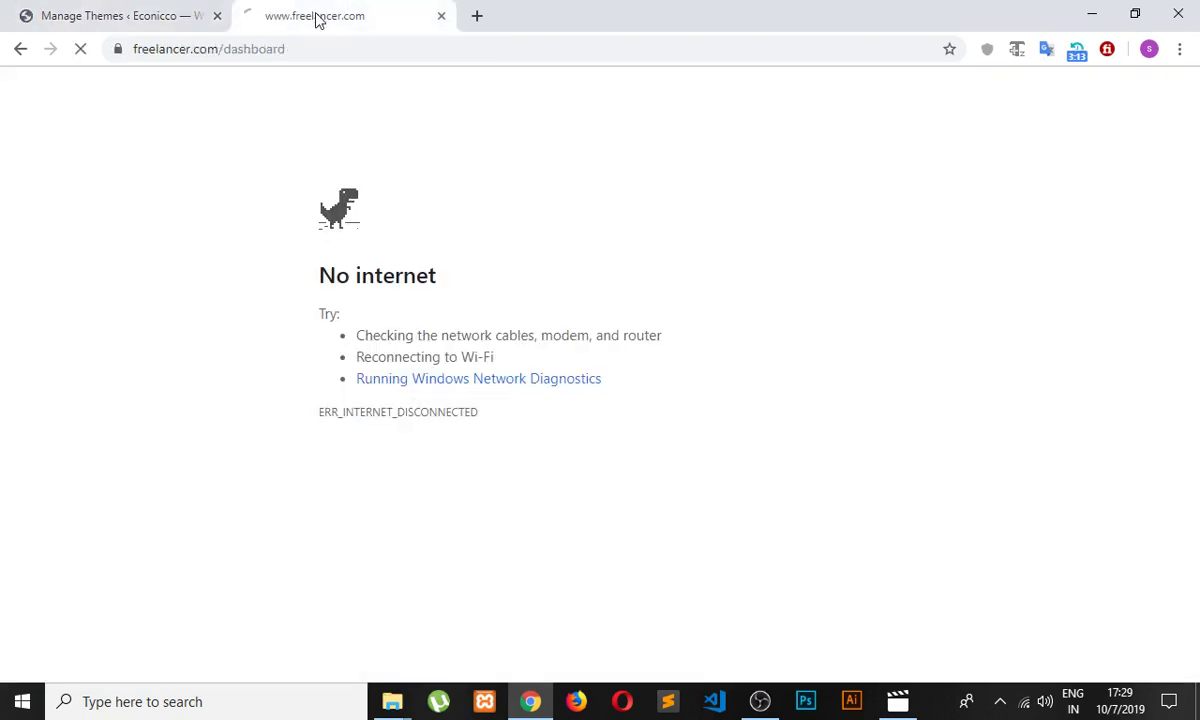
left_click(72, 14)
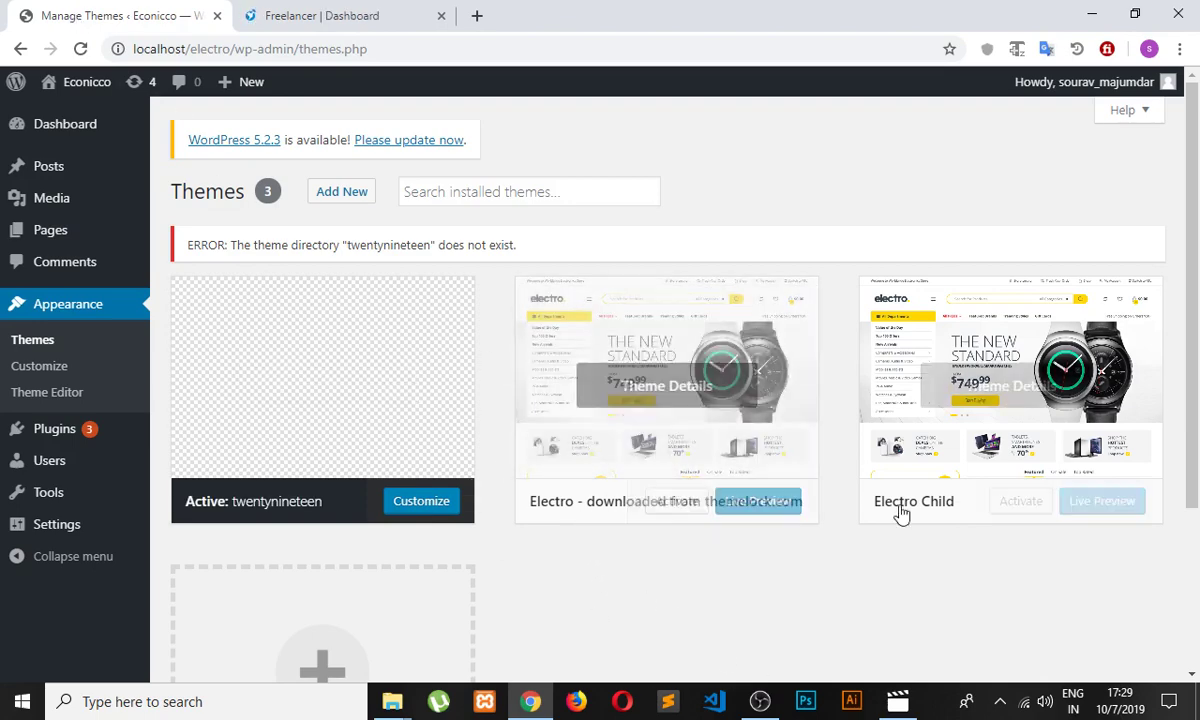
left_click(1024, 505)
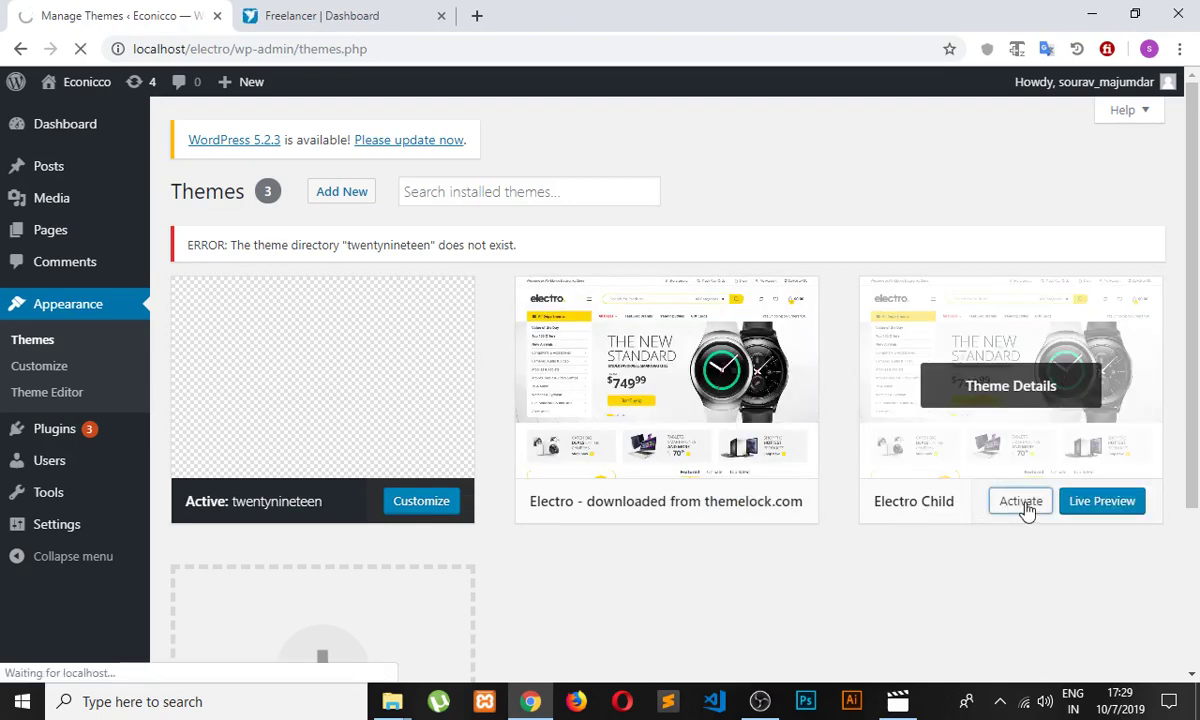
scroll(490, 385, "down", 1)
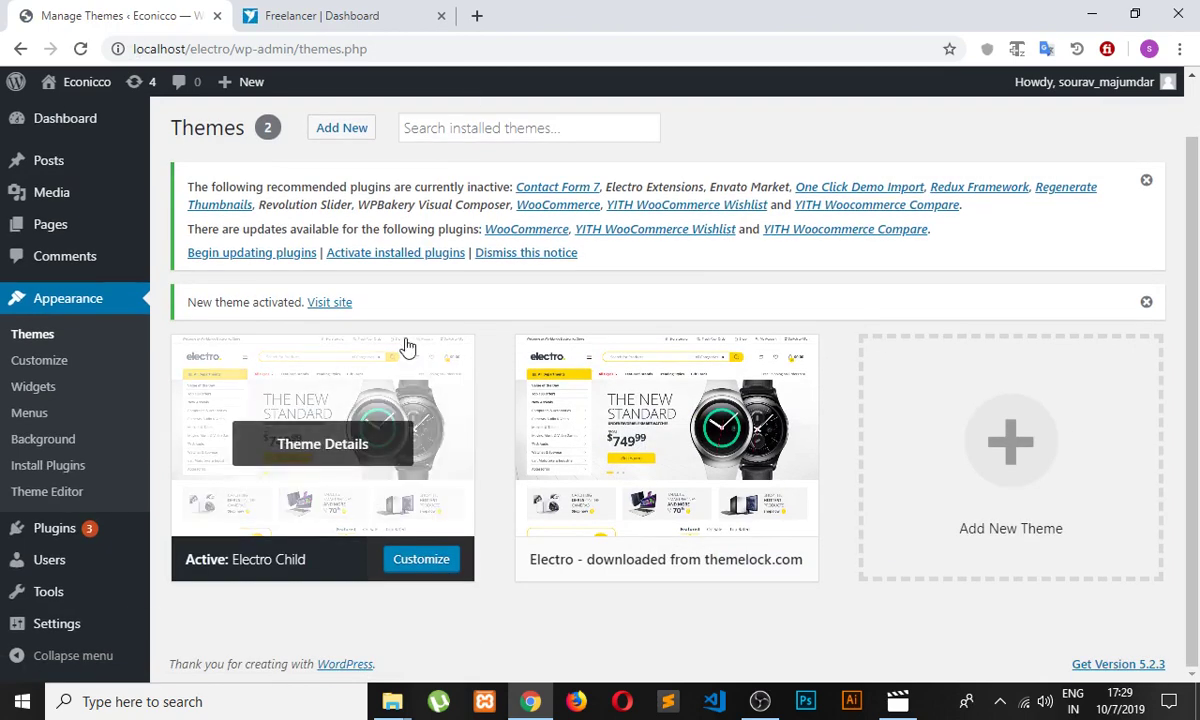
Open the theme's list of installed plugins awaiting activation, select all of them, and review the list.
scroll(343, 340, "up", 1)
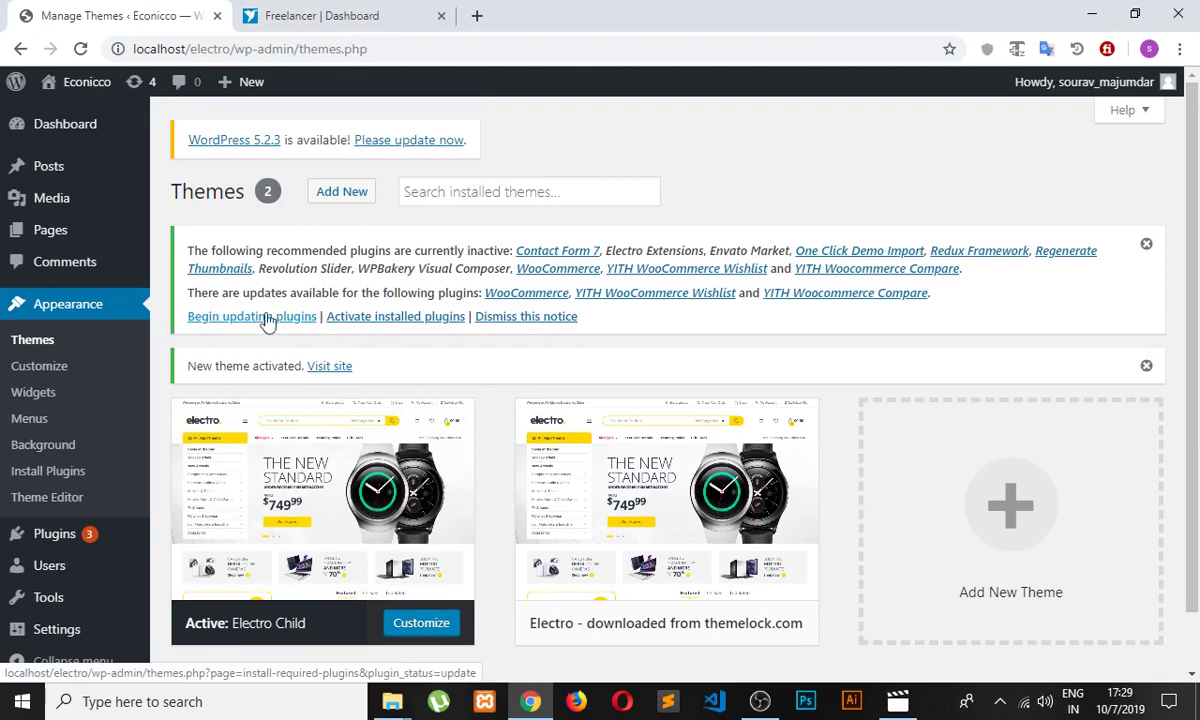
left_click(427, 318)
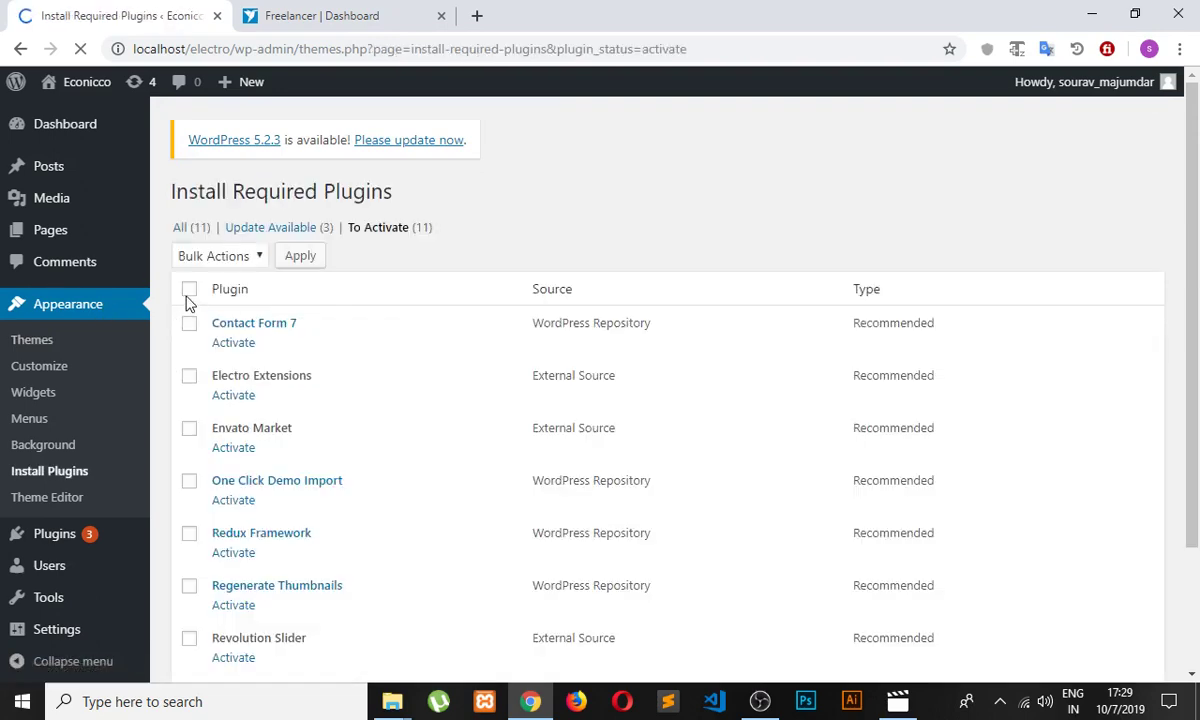
left_click(190, 290)
left_click(190, 290)
left_click(228, 256)
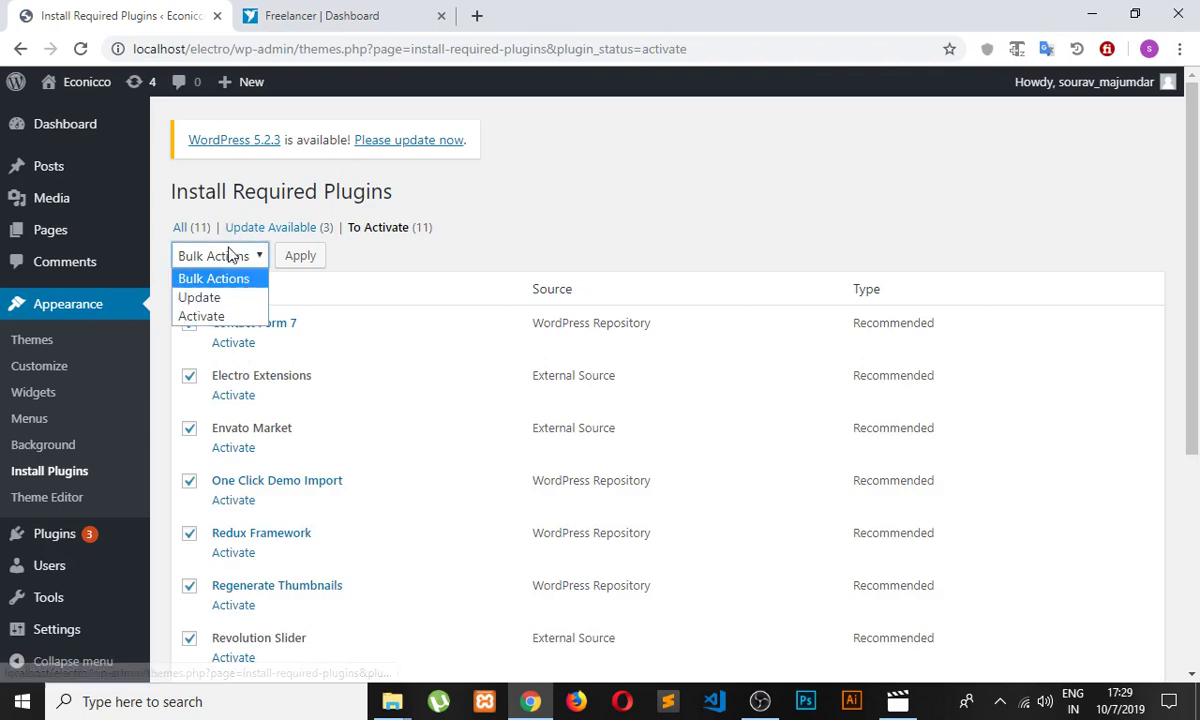
left_click(228, 258)
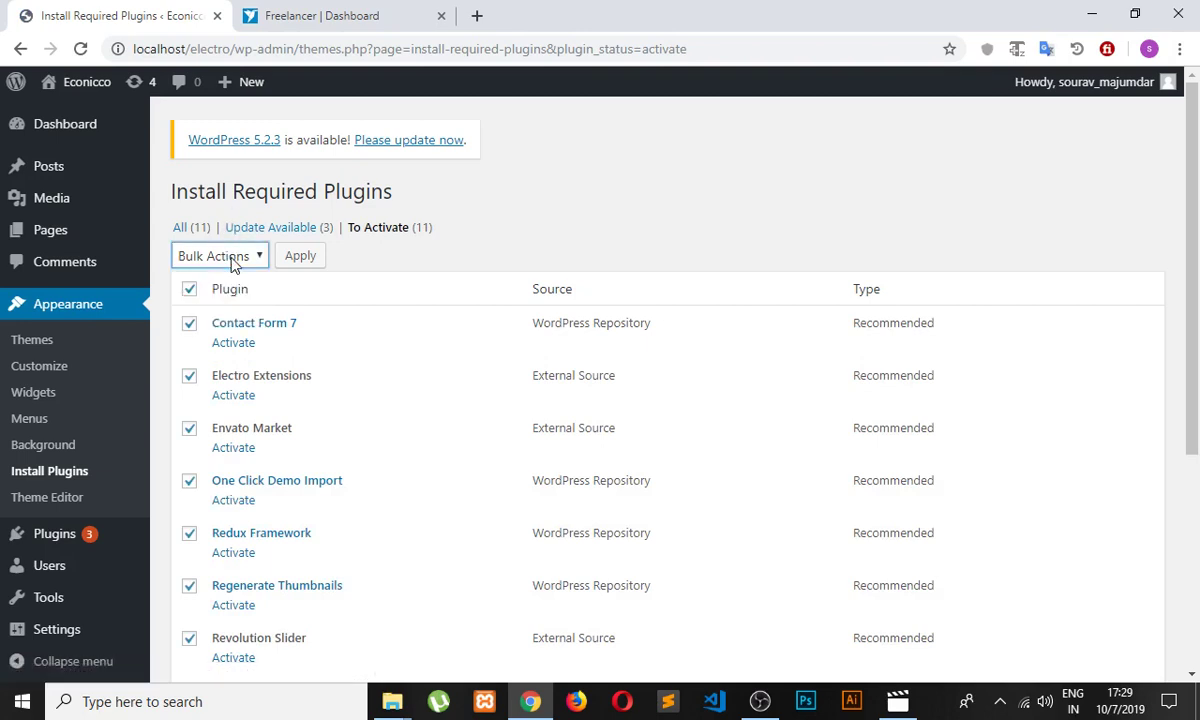
left_click(392, 268)
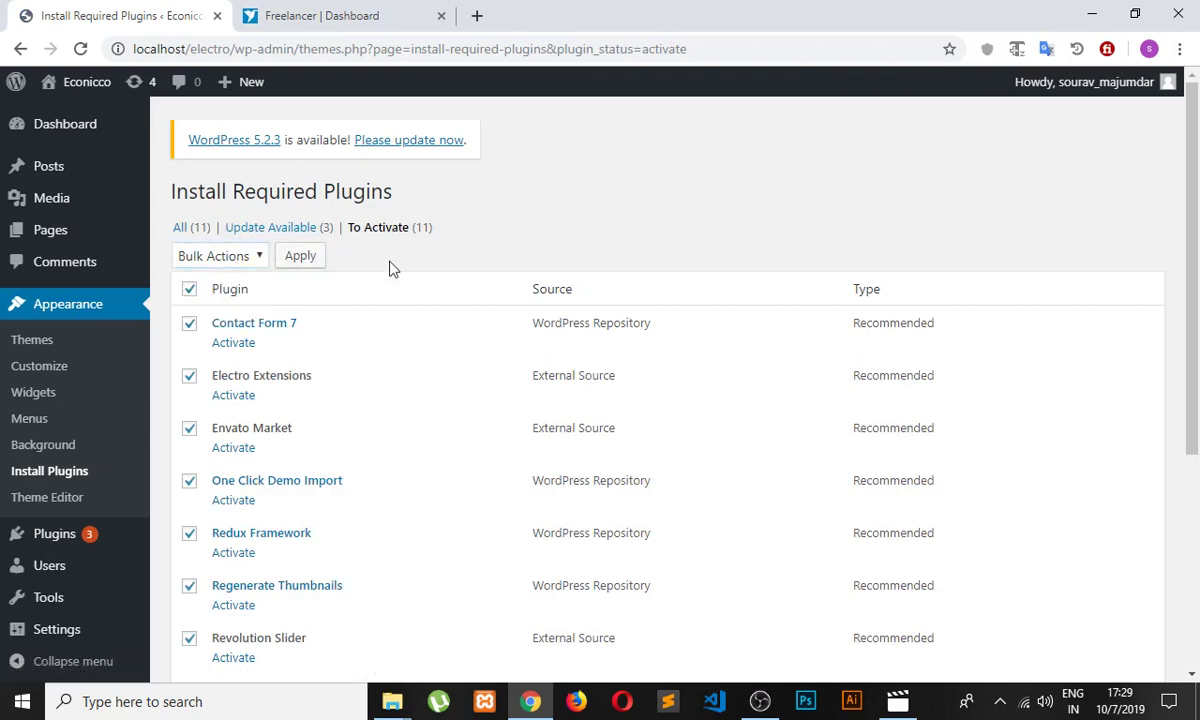
scroll(370, 290, "down", 4)
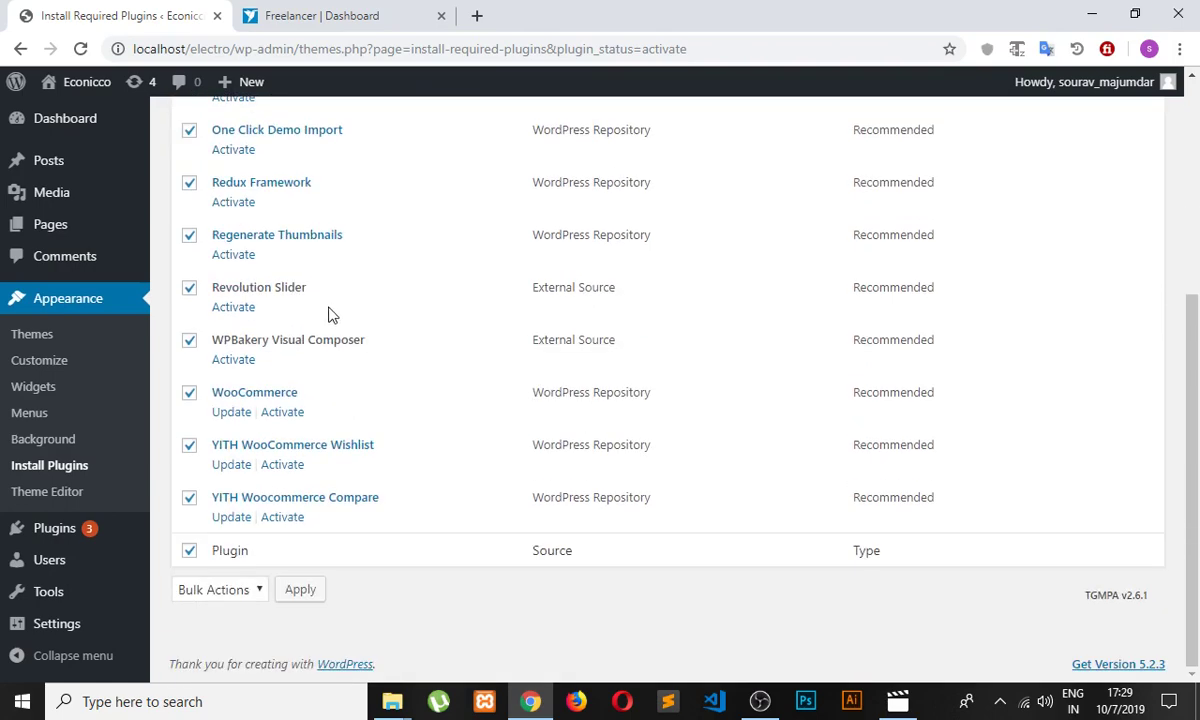
scroll(330, 310, "up", 5)
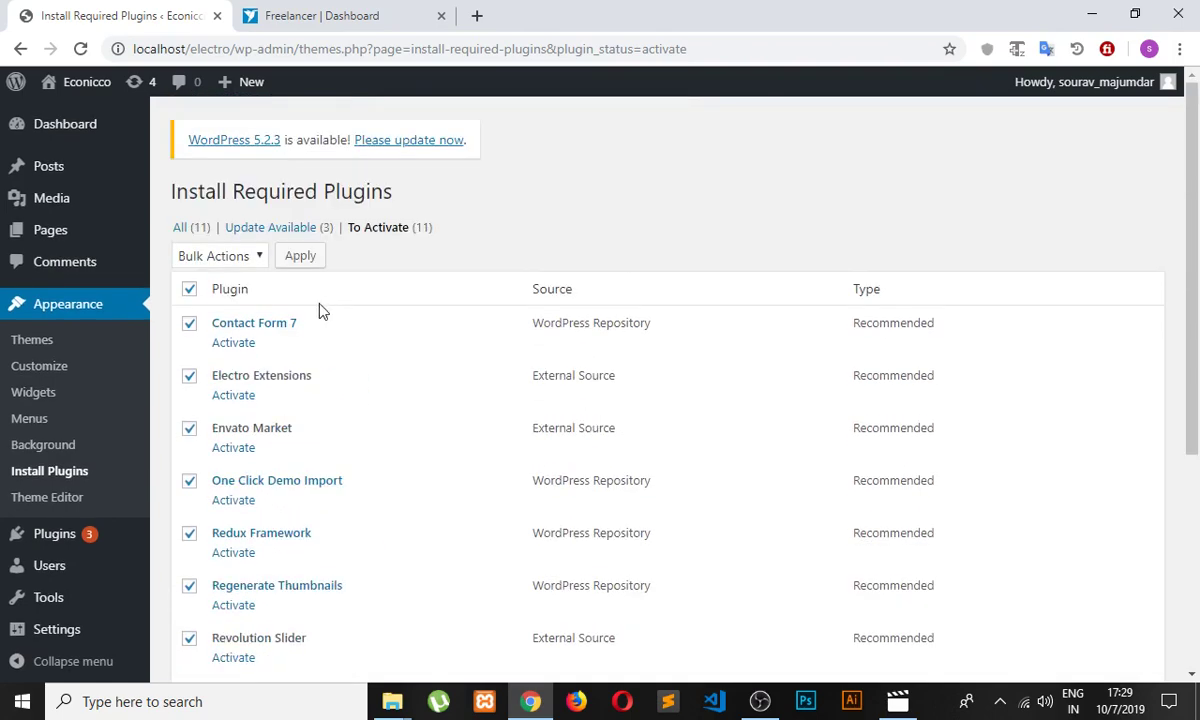
scroll(230, 324, "down", 4)
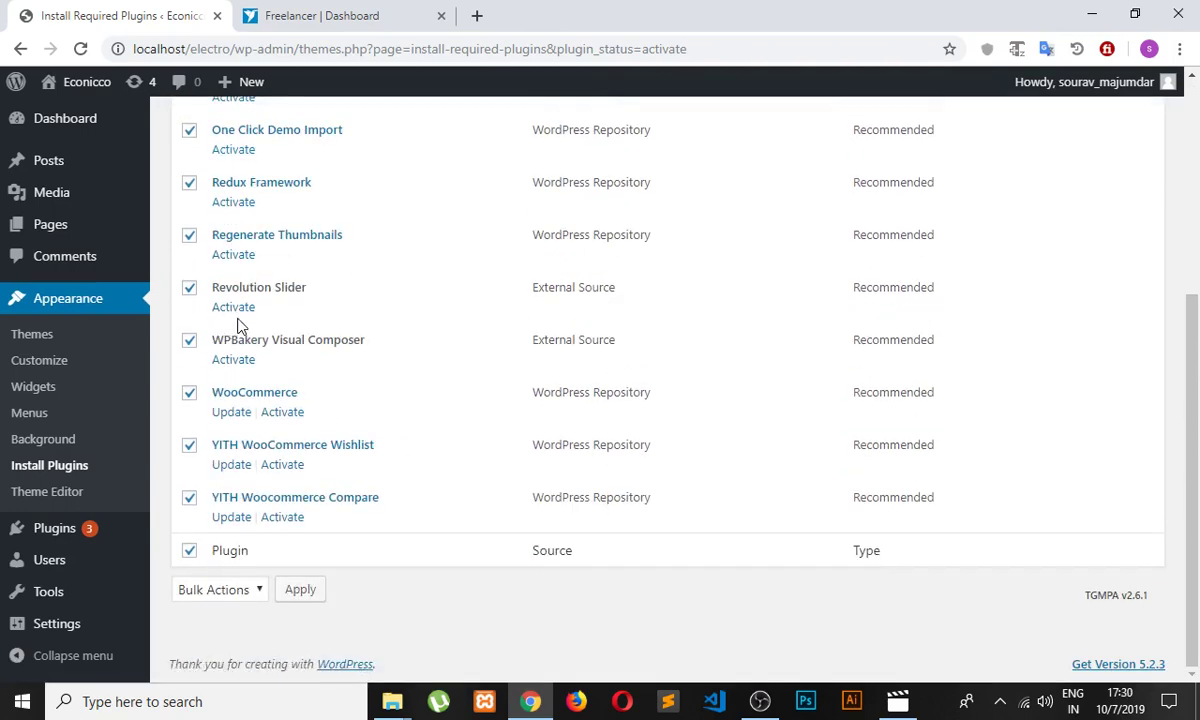
scroll(237, 324, "up", 5)
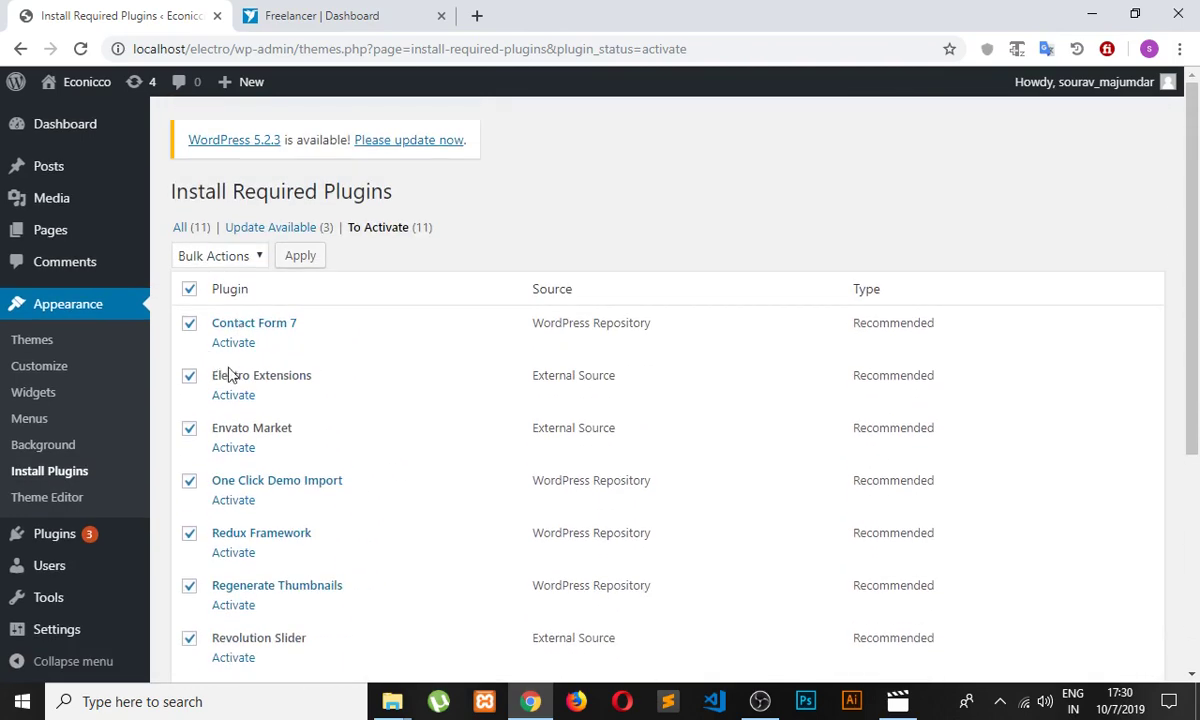
Switch to the File Explorer window showing electro's wp-content plugins folder and delete the envato-market folder.
left_click(1089, 20)
left_click(333, 118)
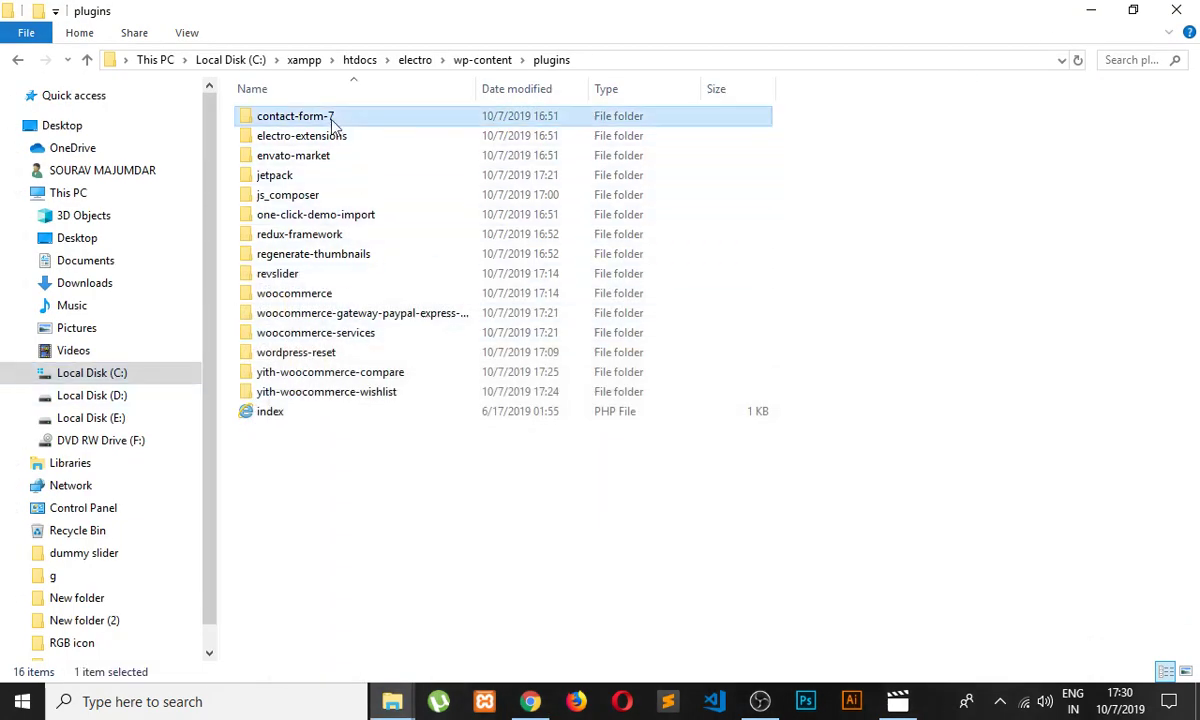
left_click(325, 158)
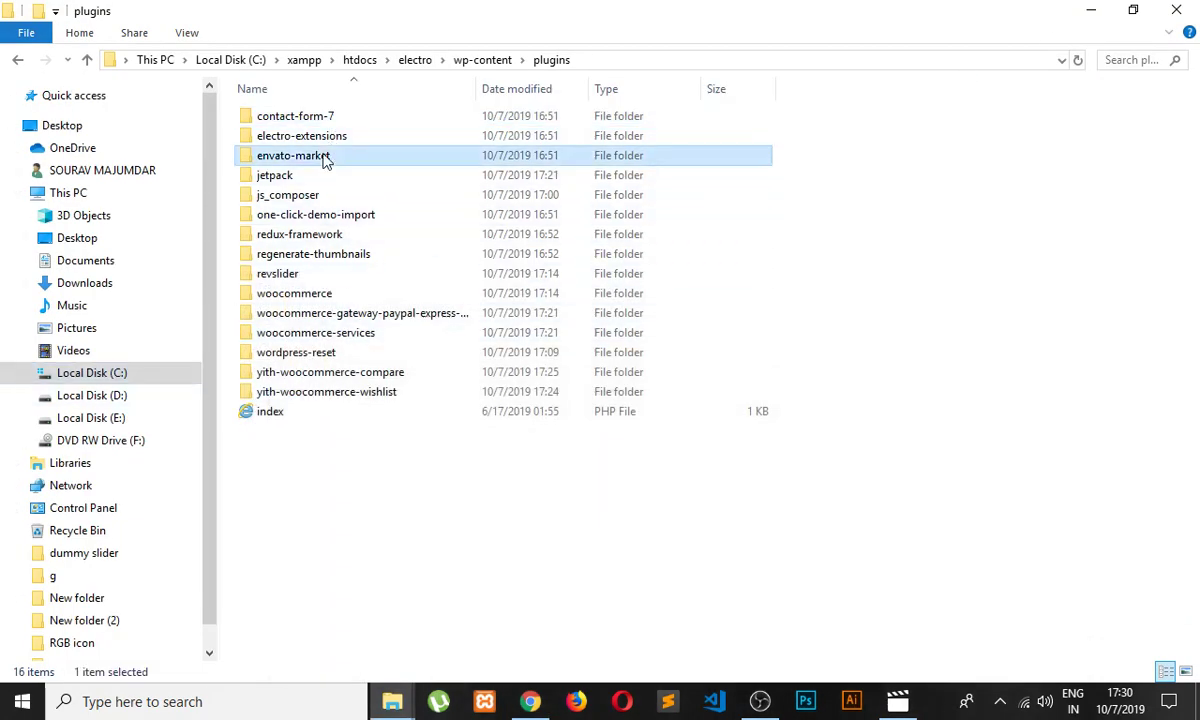
key("Delete")
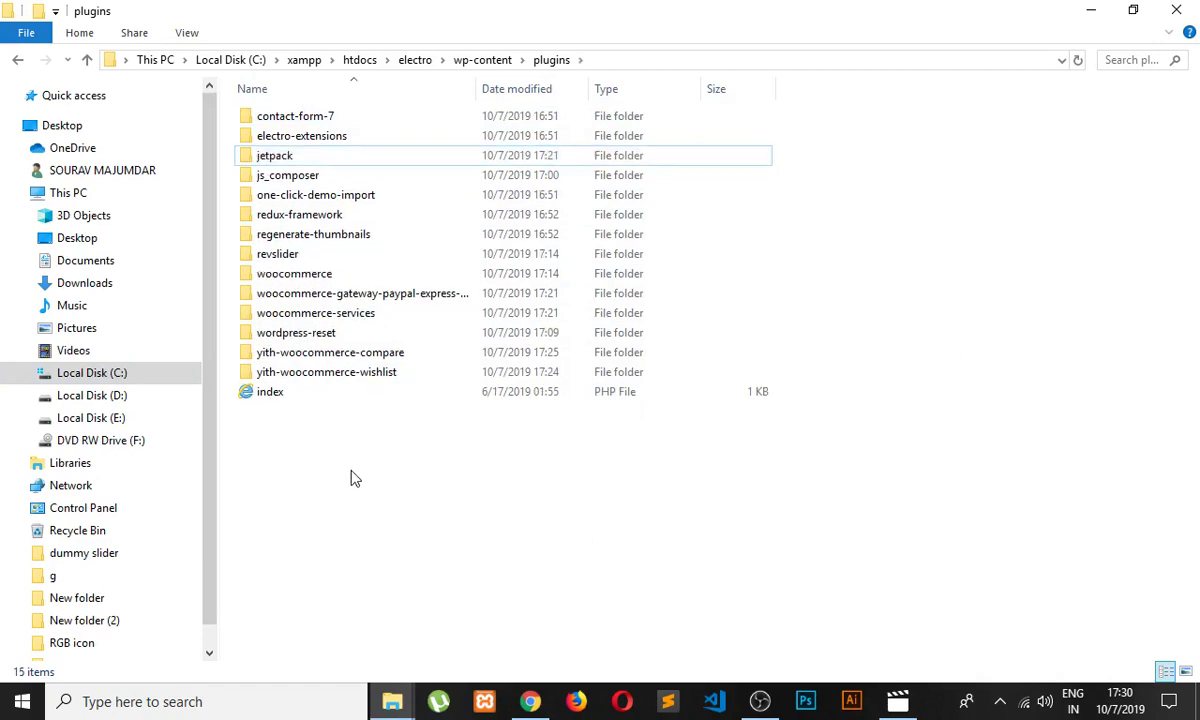
Switch to the browser, refresh the required-plugins list and return to the Themes page to check its plugin notice.
left_click(531, 703)
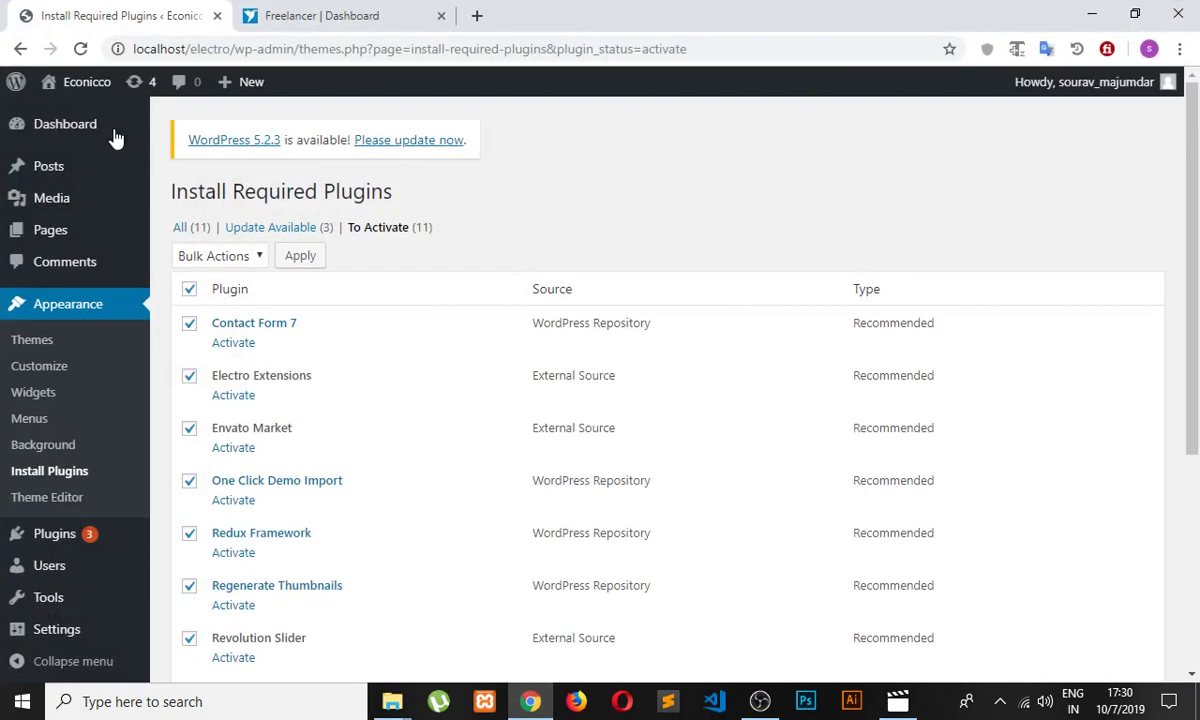
left_click(81, 48)
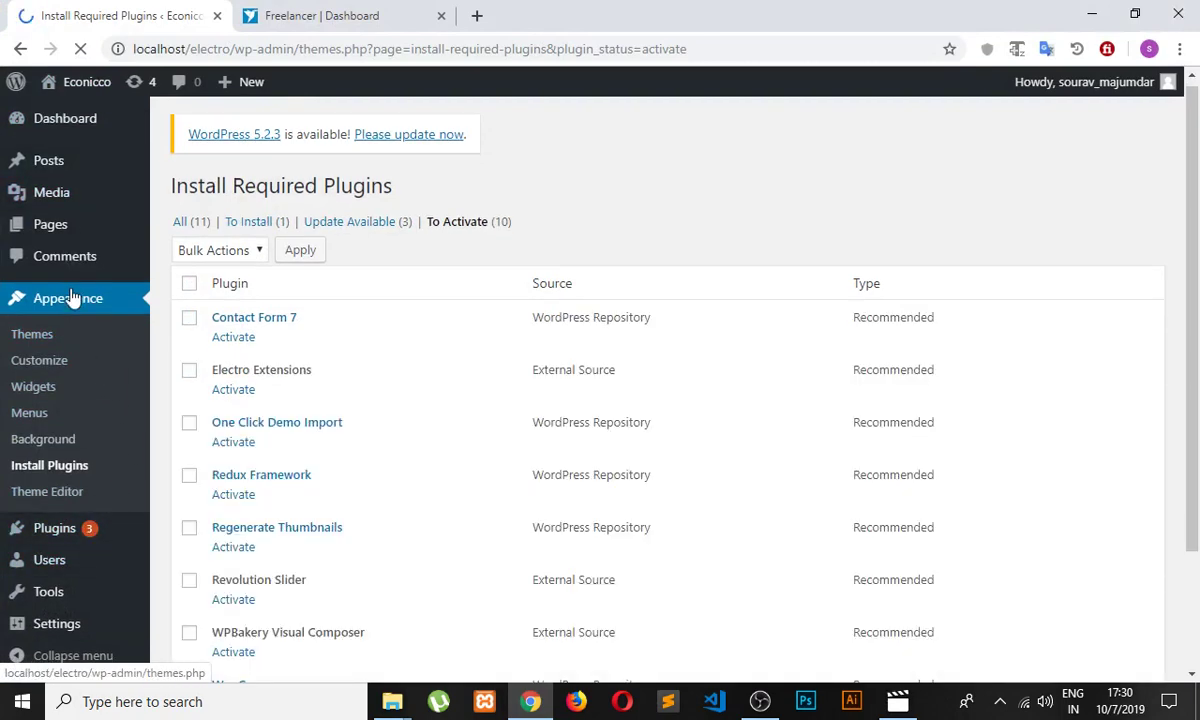
left_click(72, 297)
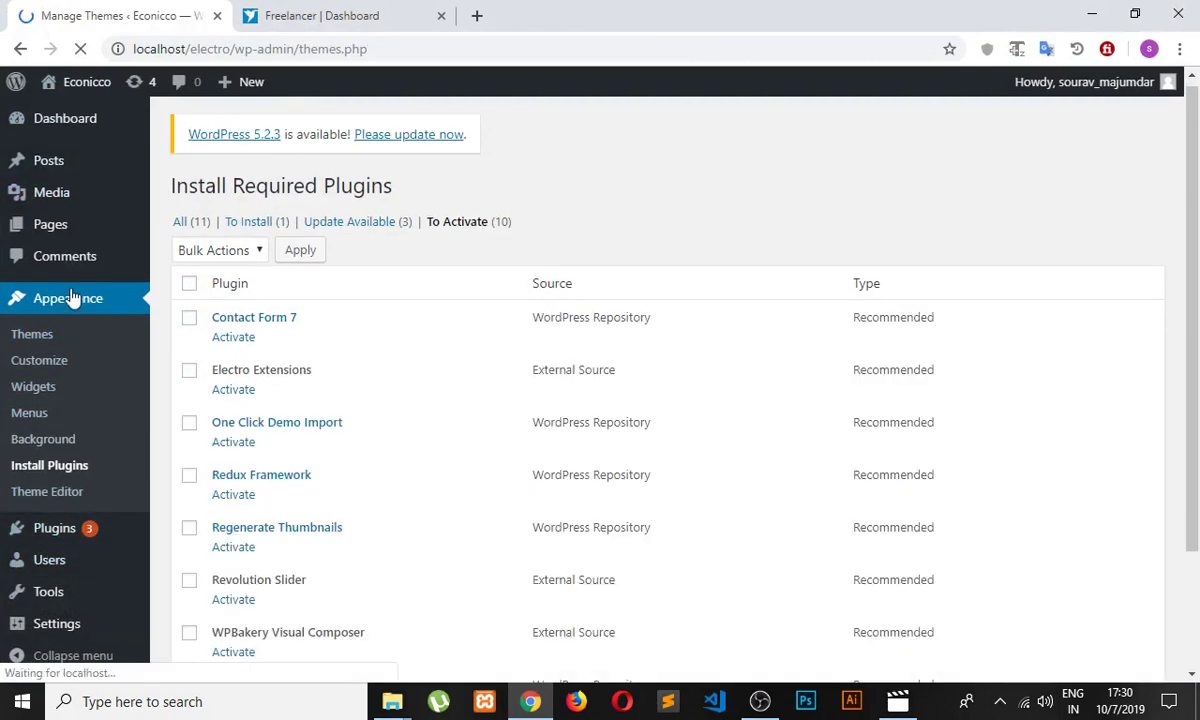
left_click(236, 345)
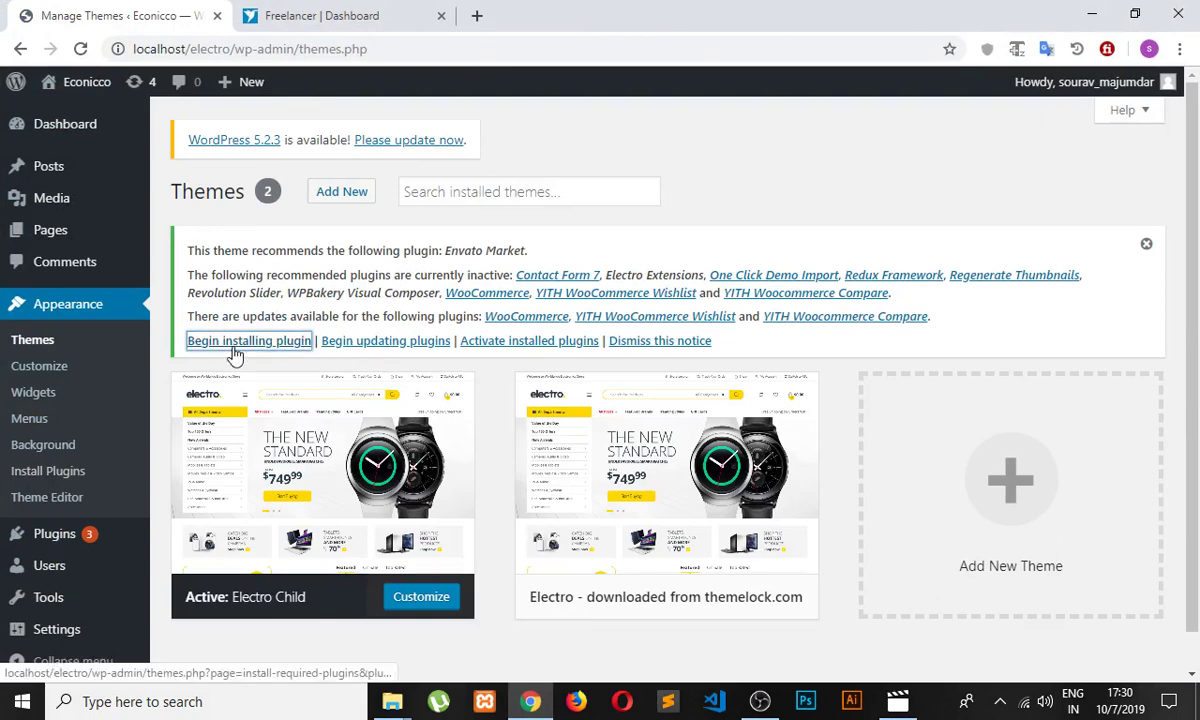
left_click(66, 303)
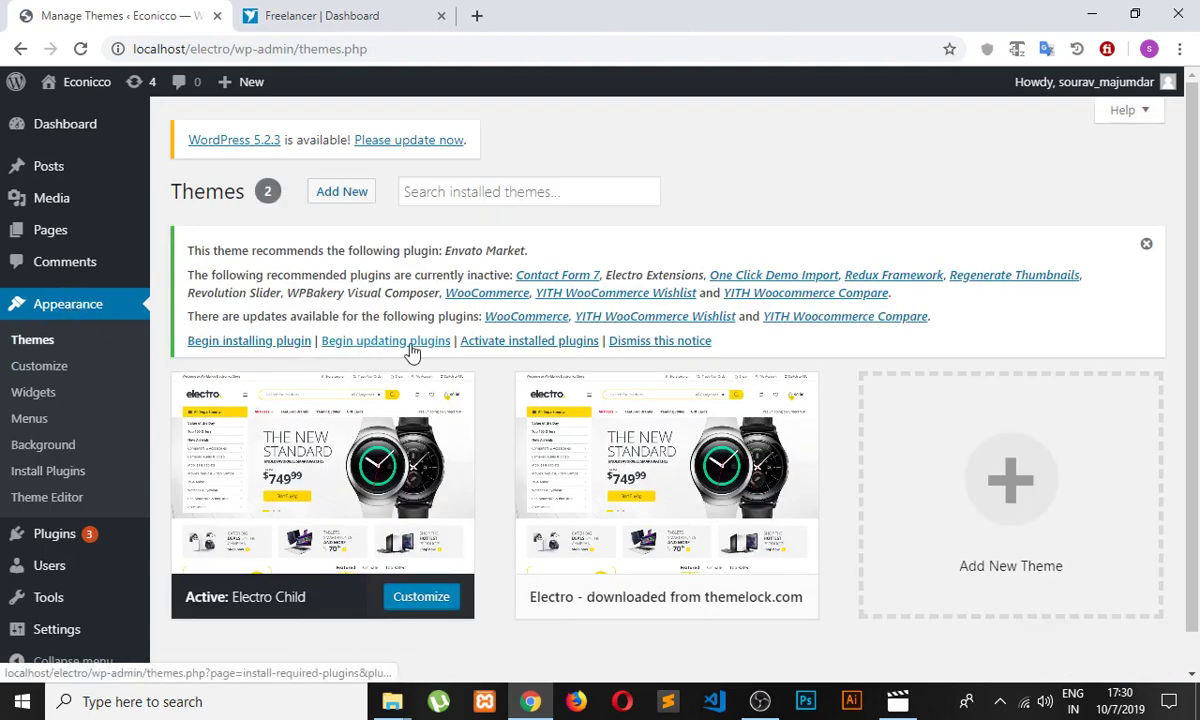
Review the installed plugins awaiting activation, and show the complete list of the theme's required plugins.
left_click(501, 341)
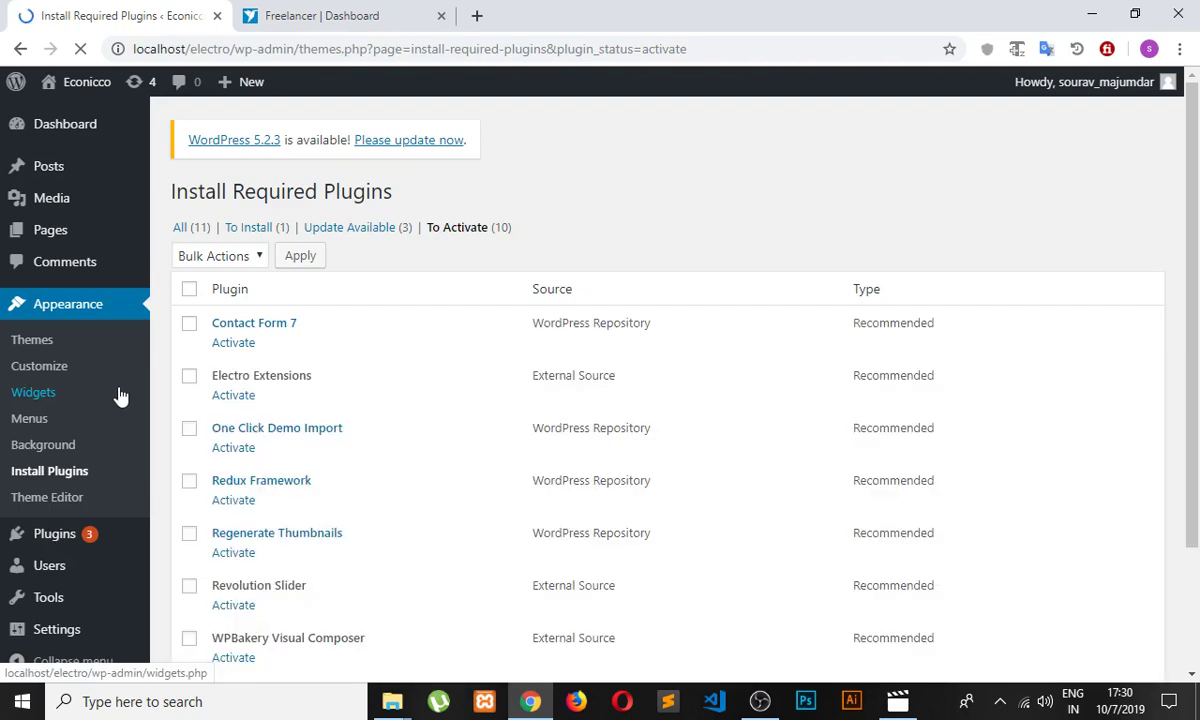
scroll(343, 383, "down", 5)
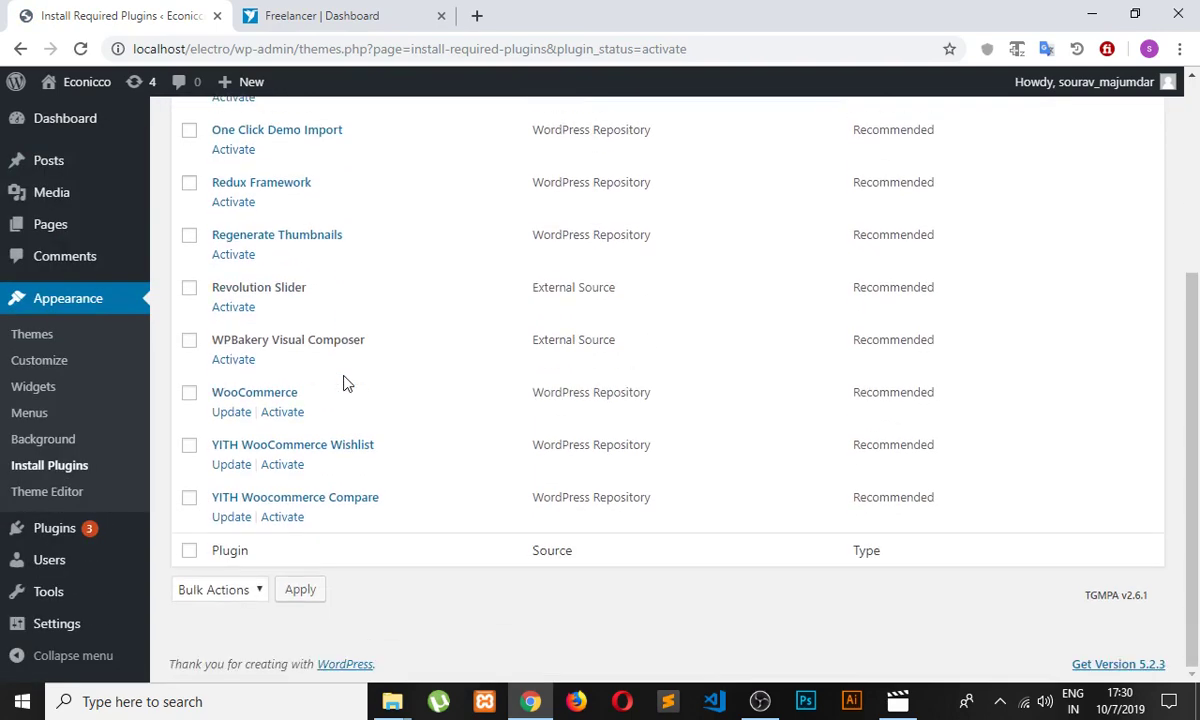
scroll(343, 383, "up", 5)
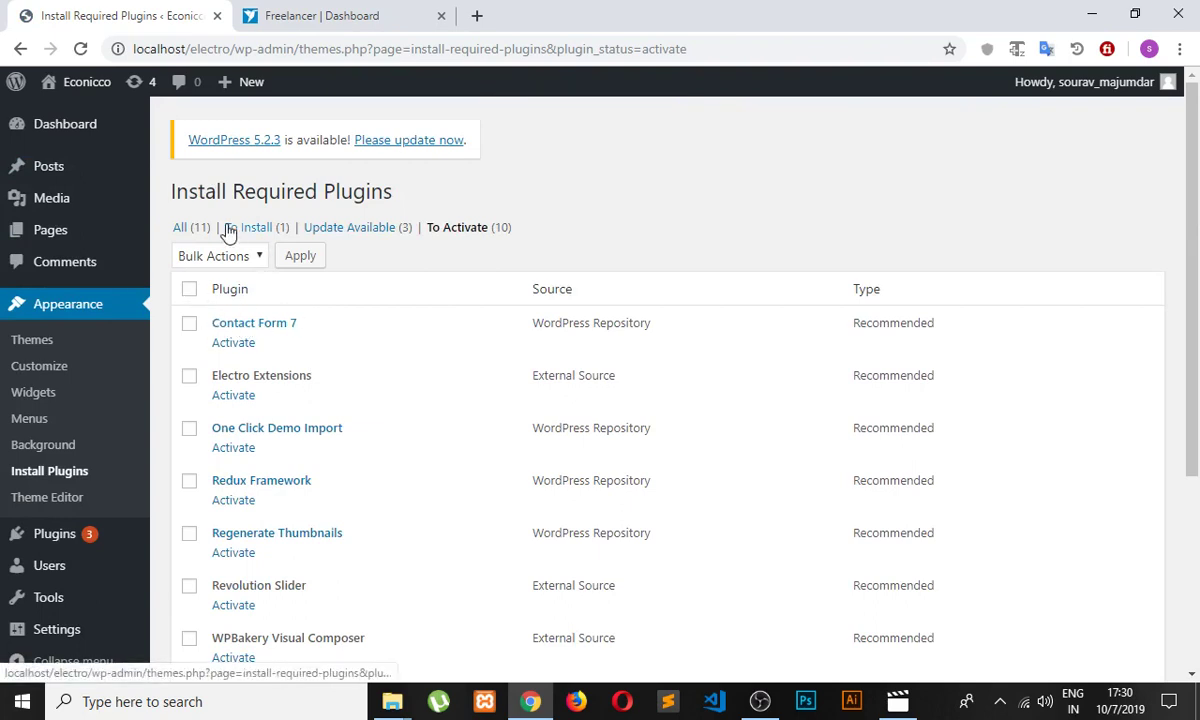
left_click(187, 233)
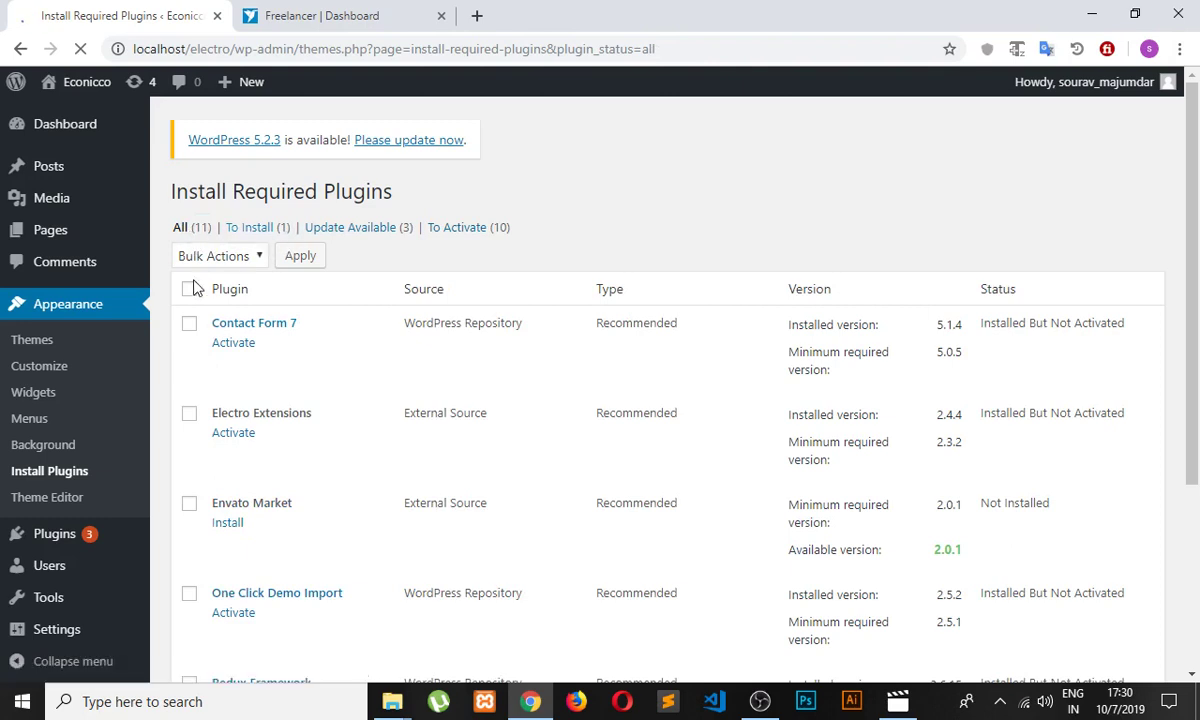
Filter the required plugins to those not yet installed and install Envato Market with the bulk Install action.
left_click(251, 228)
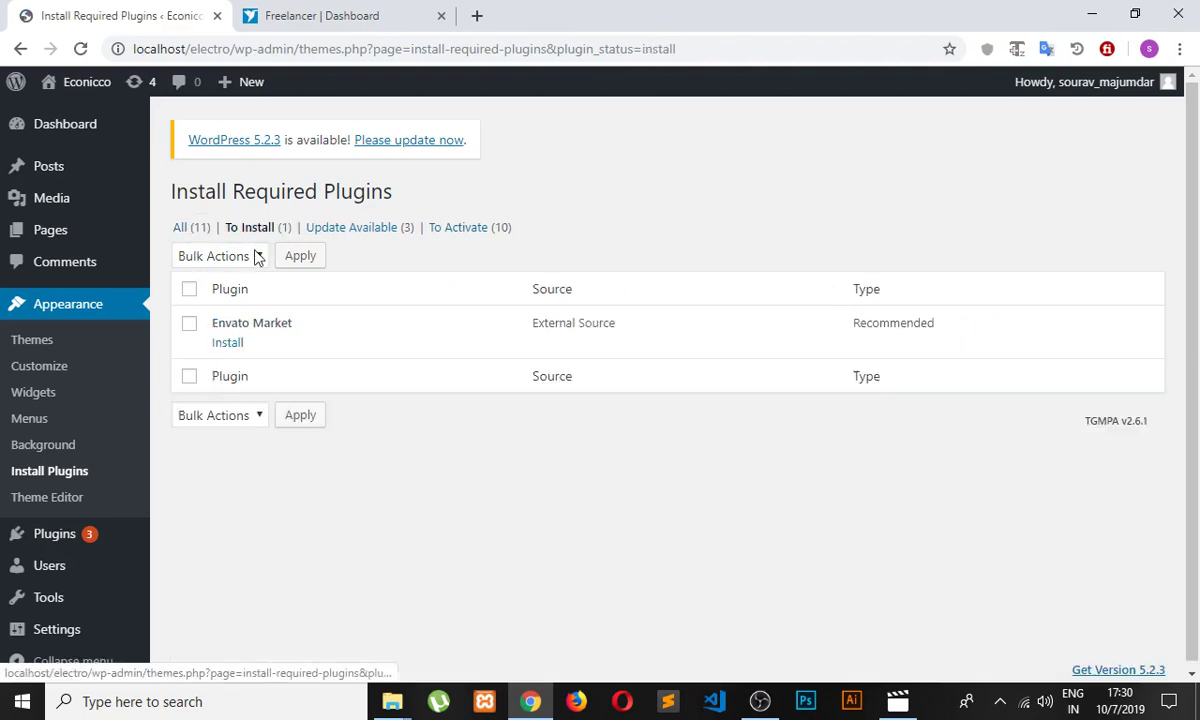
left_click(189, 290)
left_click(218, 257)
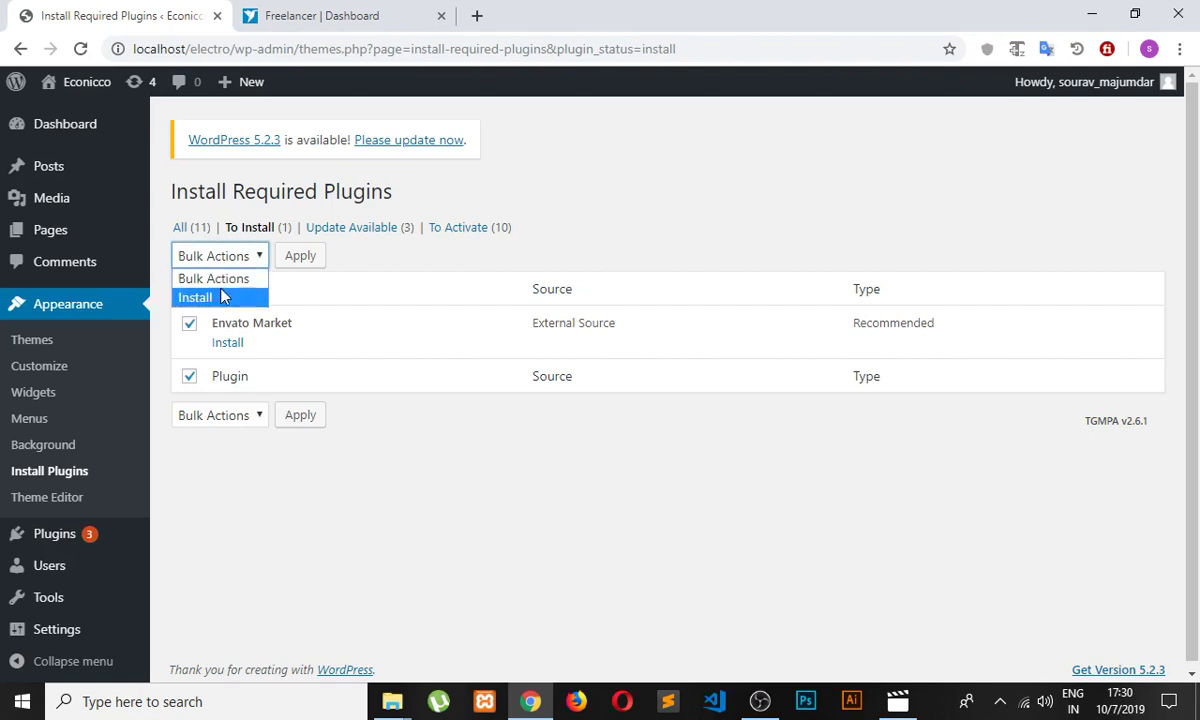
left_click(222, 297)
left_click(302, 256)
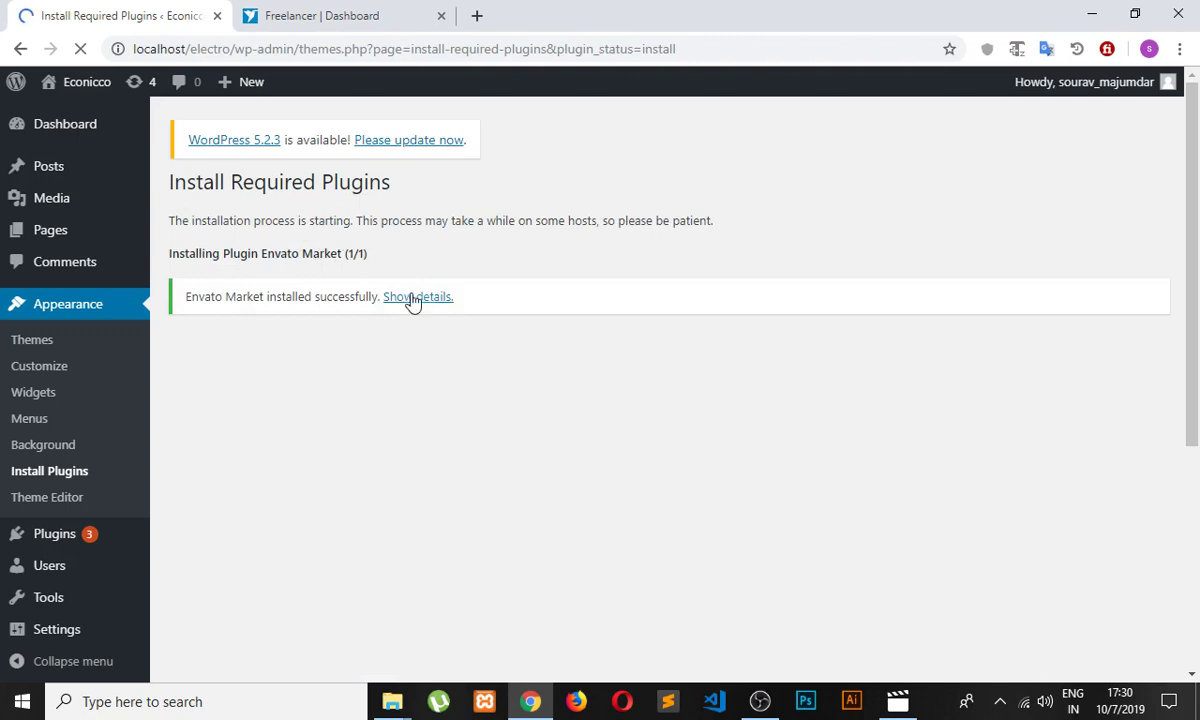
Reopen the theme's required-plugins list, select every plugin and choose Activate as the bulk action.
left_click(62, 472)
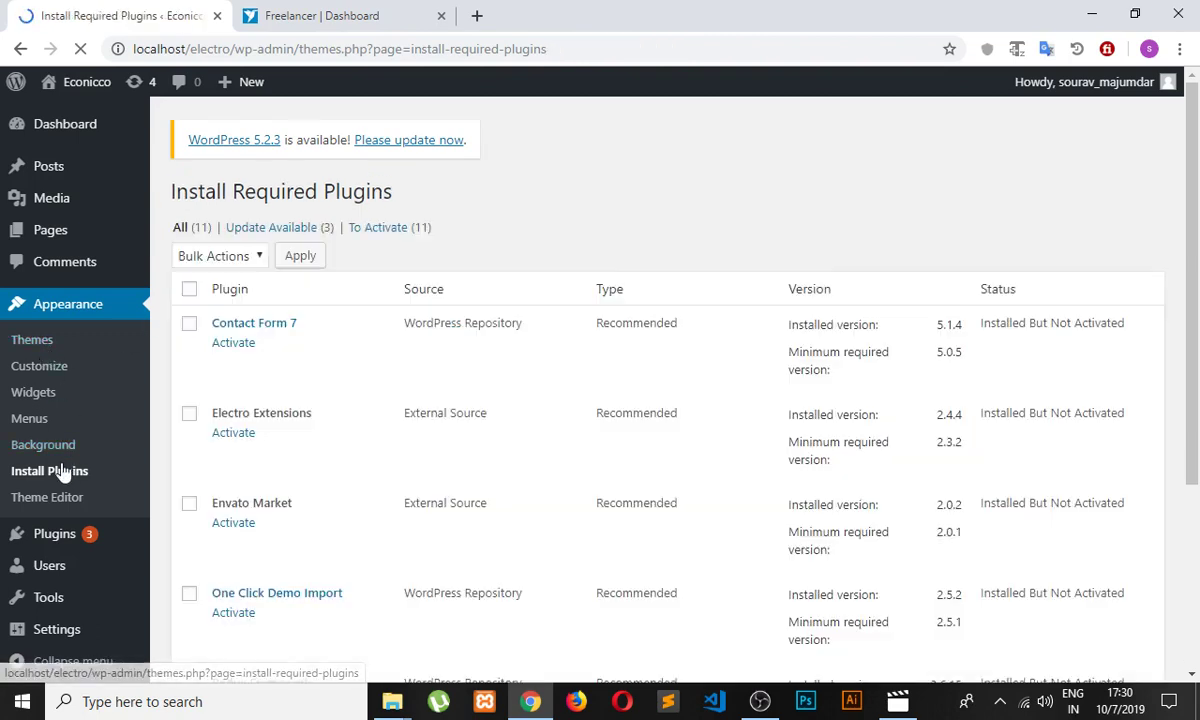
left_click(189, 289)
left_click(205, 256)
left_click(424, 238)
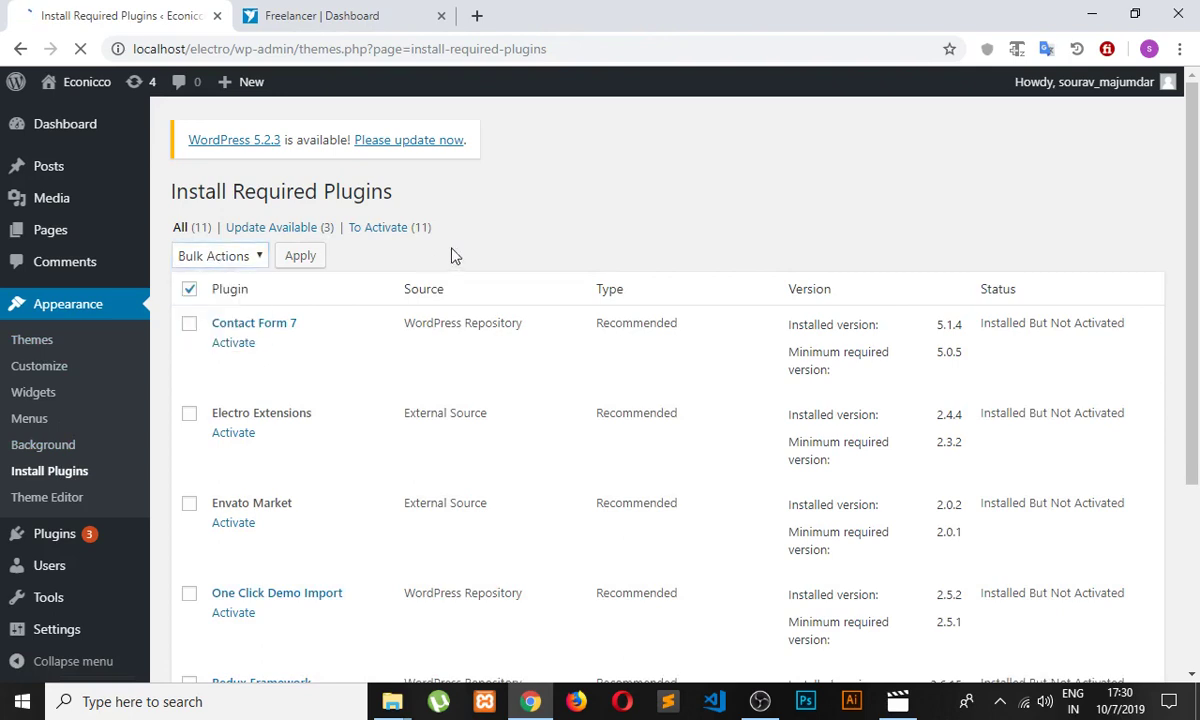
left_click(189, 289)
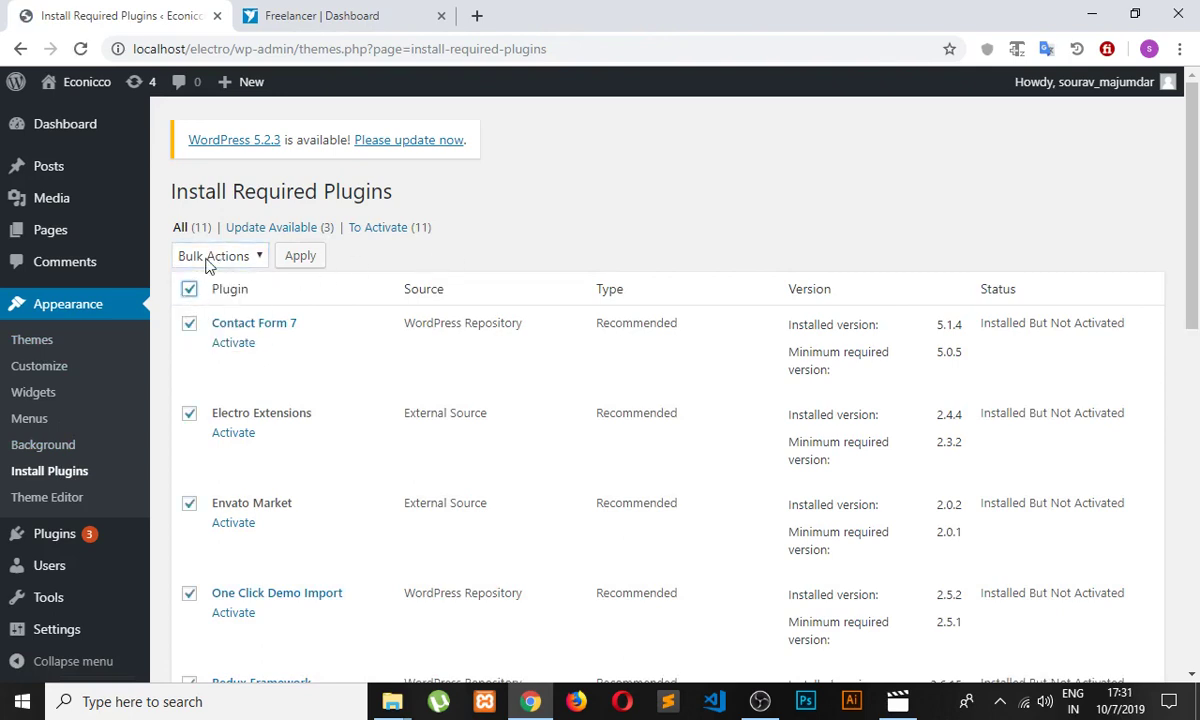
left_click(215, 256)
left_click(203, 333)
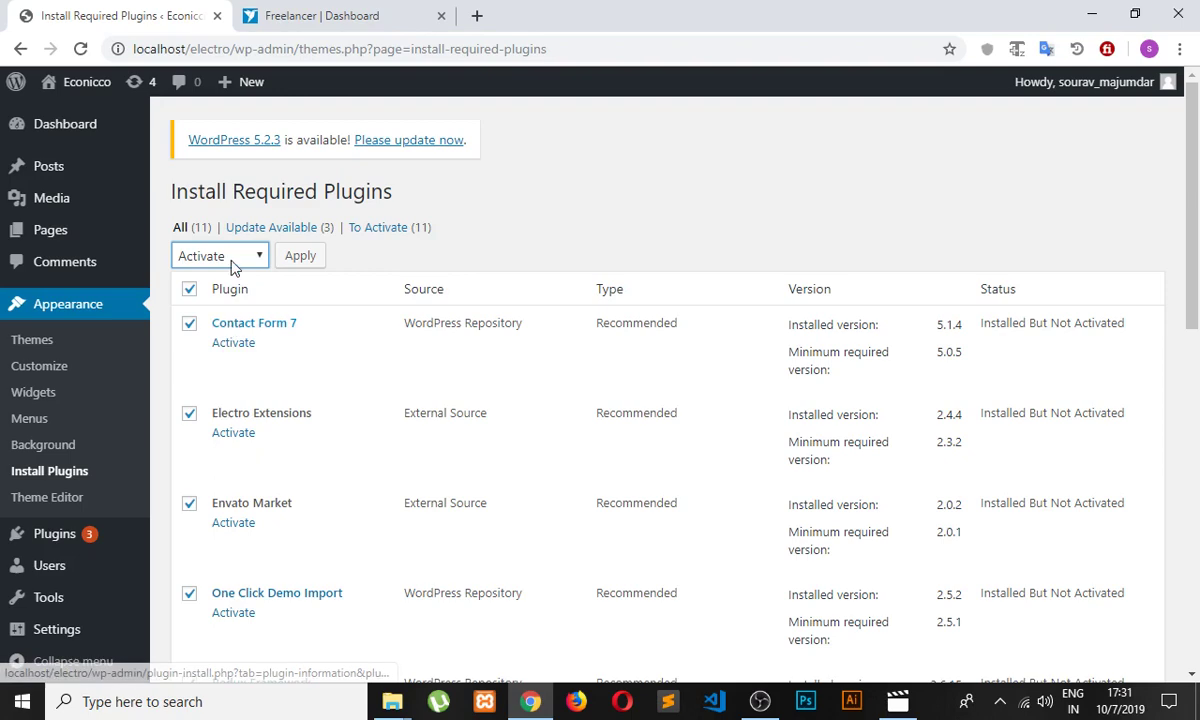
Change the bulk action to Install and look through the selected plugins.
left_click(230, 262)
left_click(228, 292)
scroll(279, 383, "down", 8)
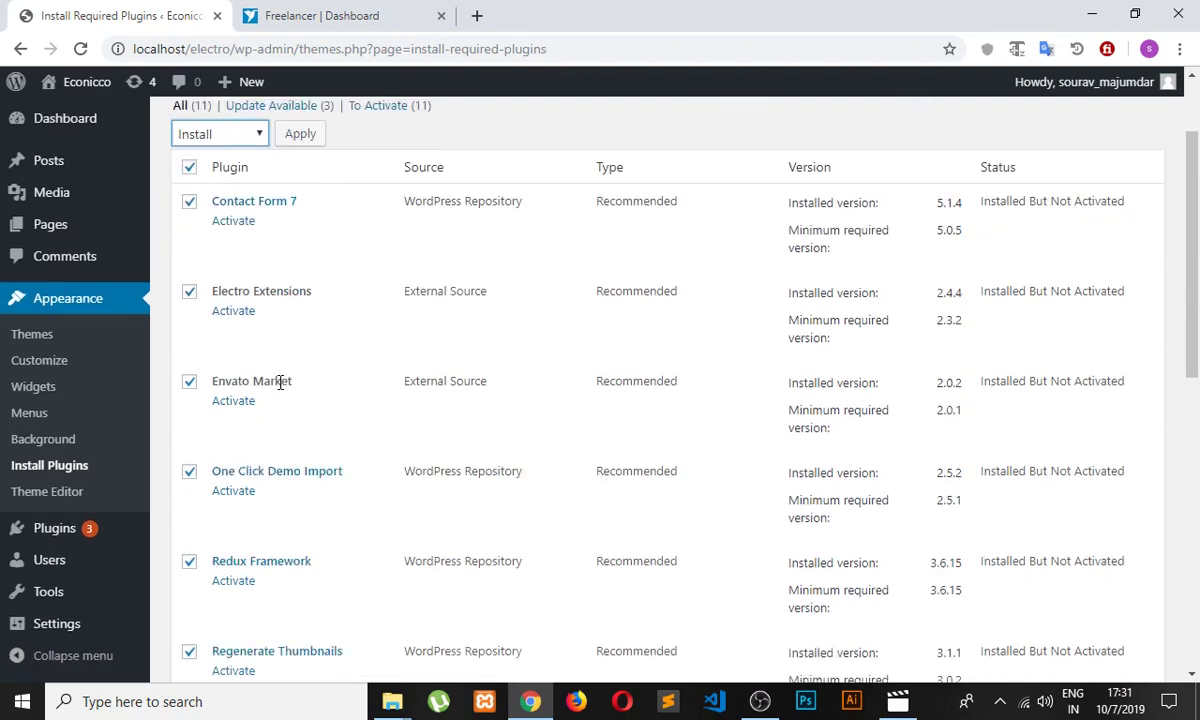
scroll(330, 450, "up", 8)
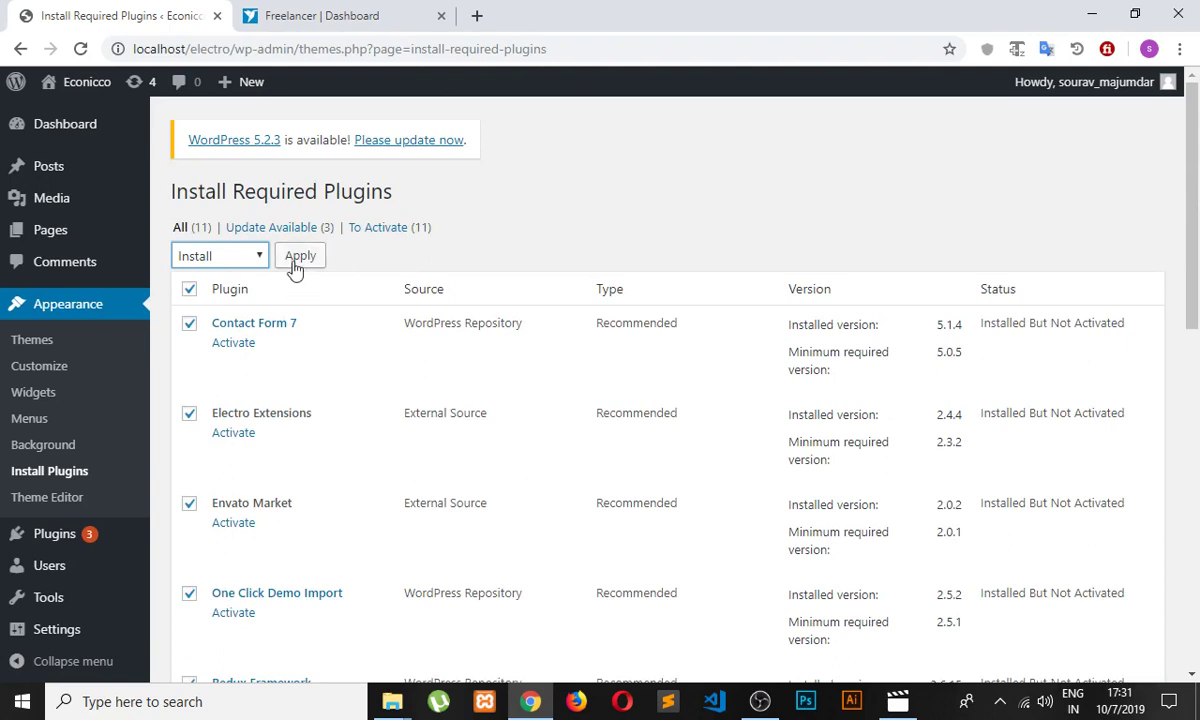
Reselect all required plugins, set the bulk action to Activate and apply it.
left_click(189, 290)
left_click(189, 290)
left_click(220, 260)
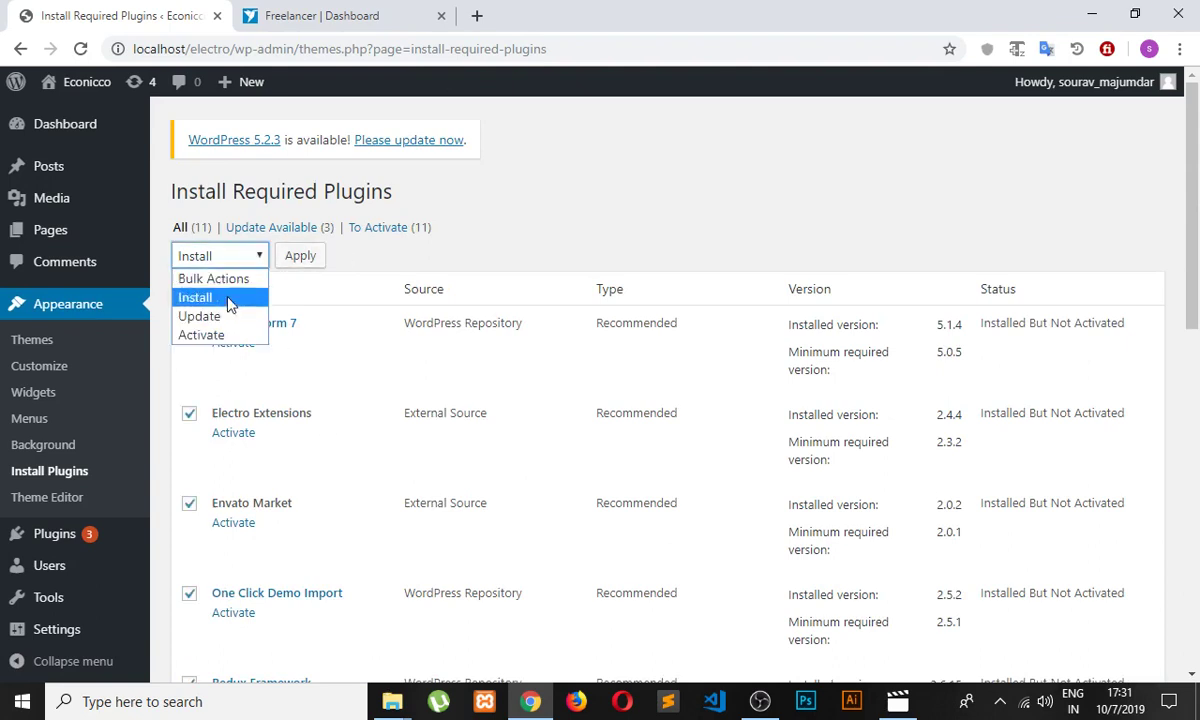
left_click(233, 337)
left_click(301, 257)
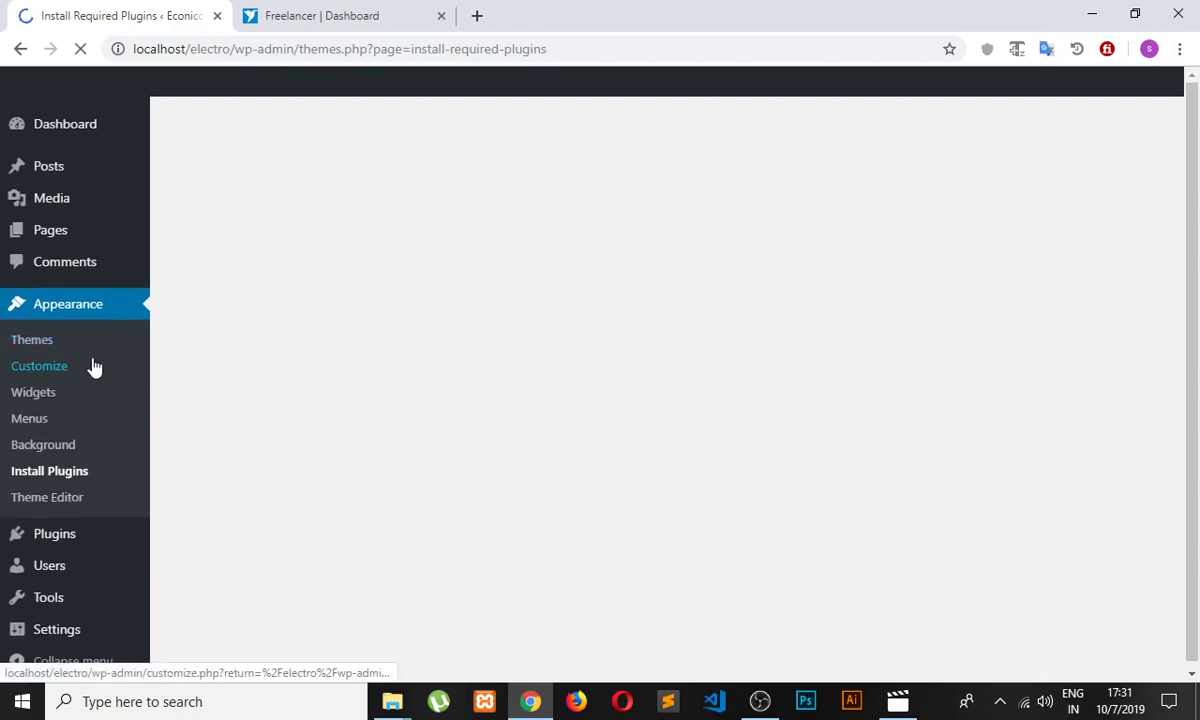
Switch to the Freelancer tab, look over the dashboard's recent updates and news feed, and open My Projects.
left_click(303, 22)
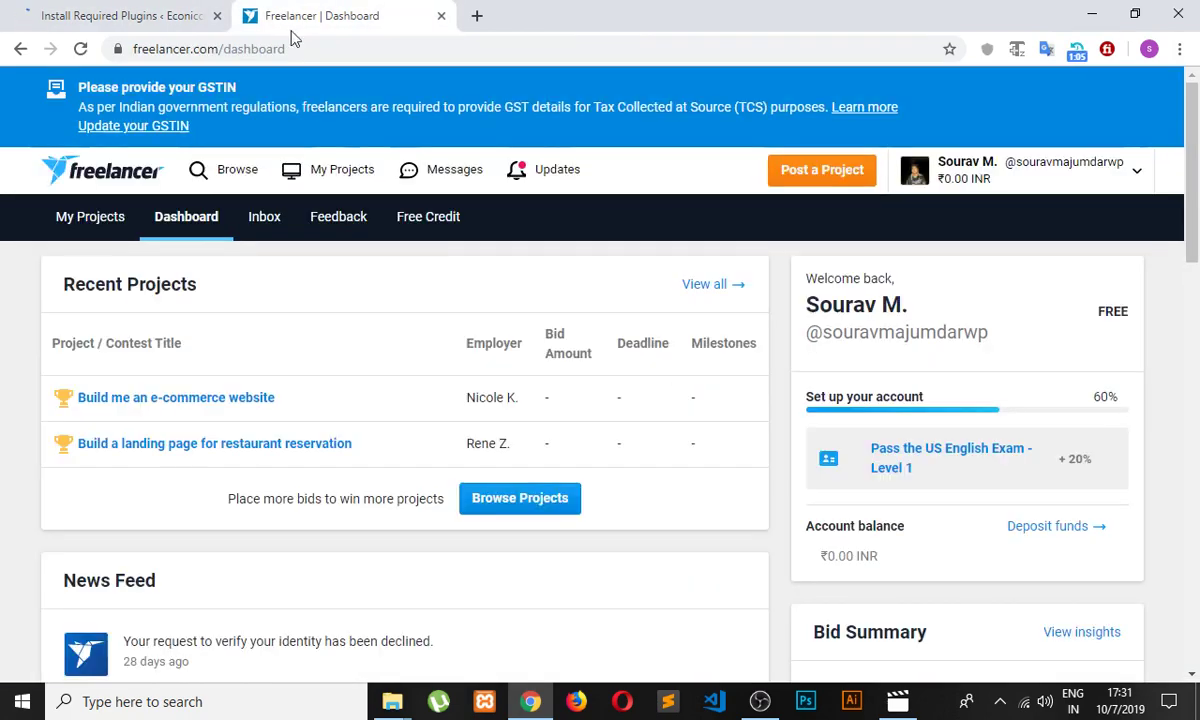
scroll(330, 300, "down", 5)
scroll(501, 327, "up", 5)
left_click(557, 162)
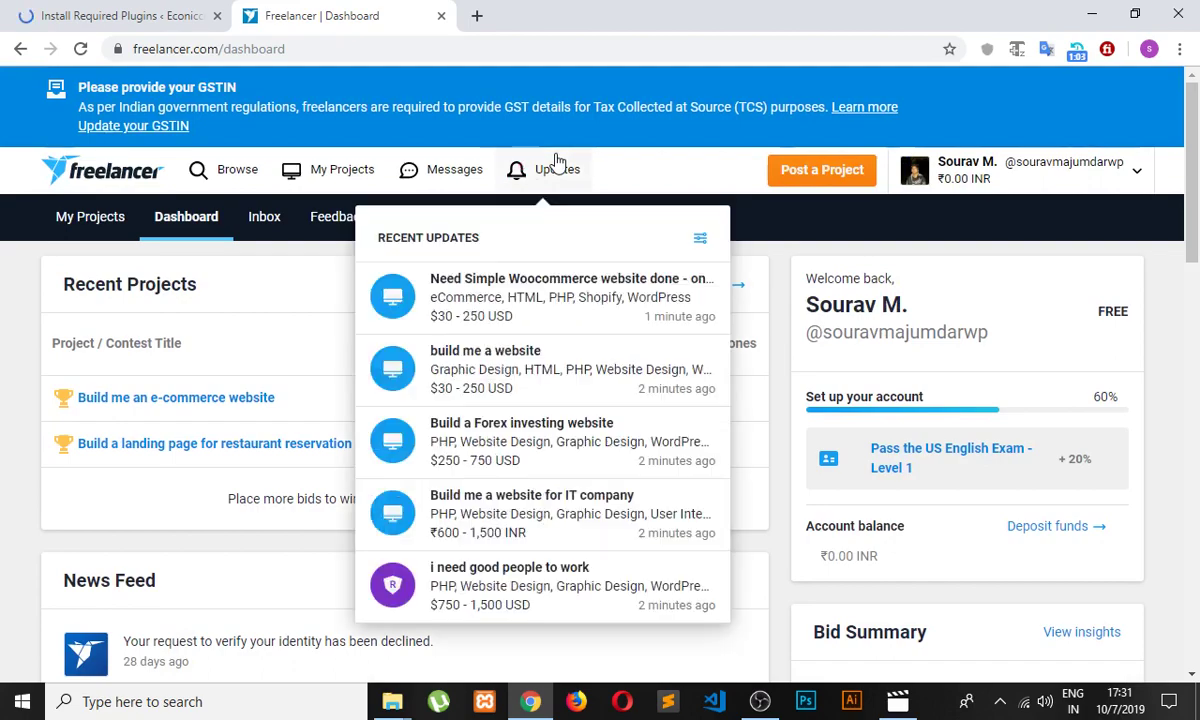
scroll(375, 273, "down", 3)
left_click(266, 314)
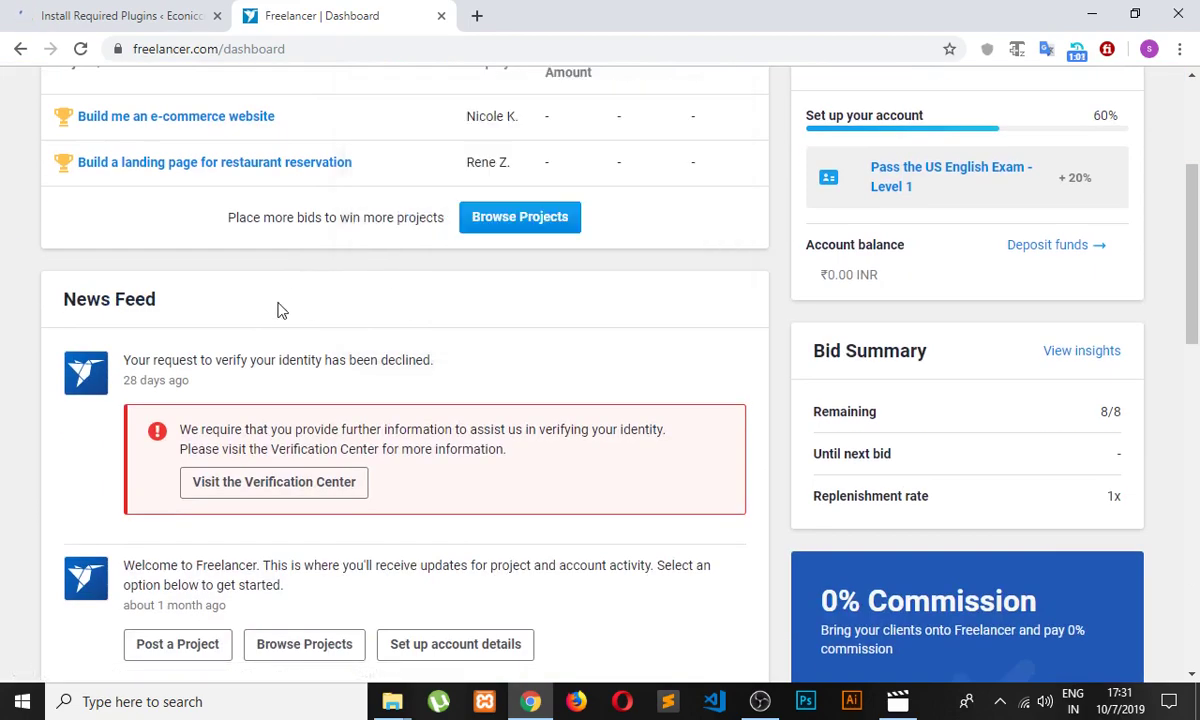
scroll(423, 286, "up", 3)
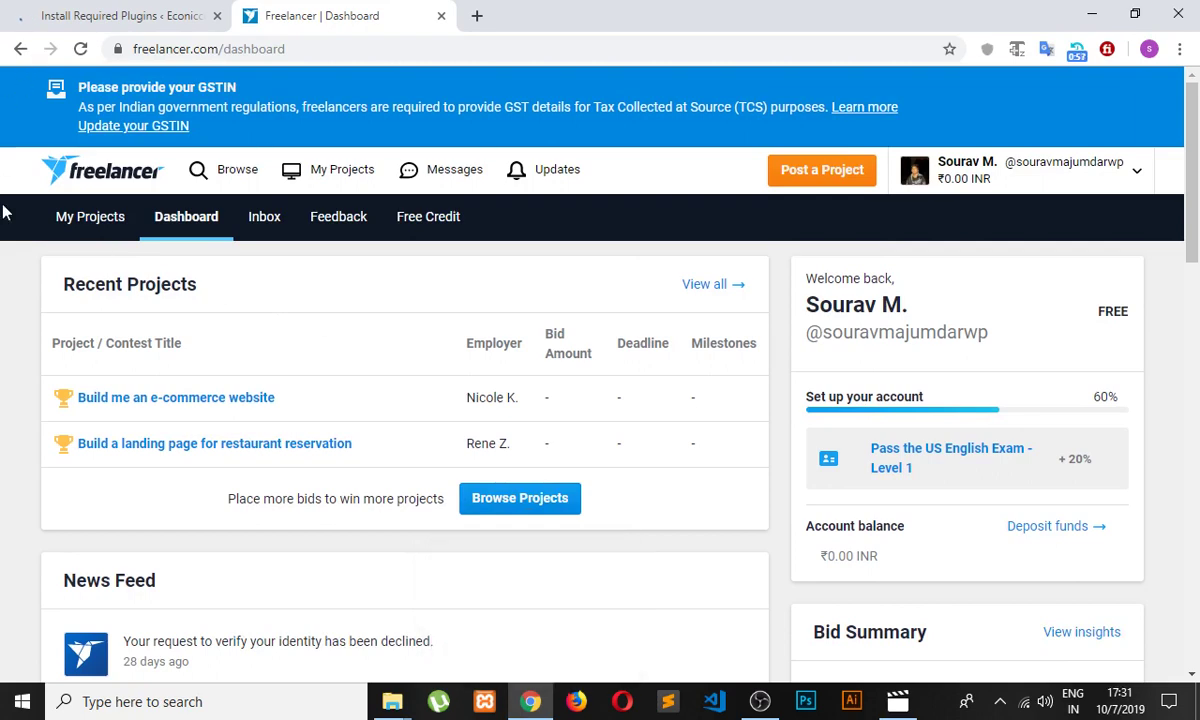
left_click(97, 210)
Return to the WordPress tab, reload the required-plugins page and open the site's Installed Plugins list.
left_click(105, 18)
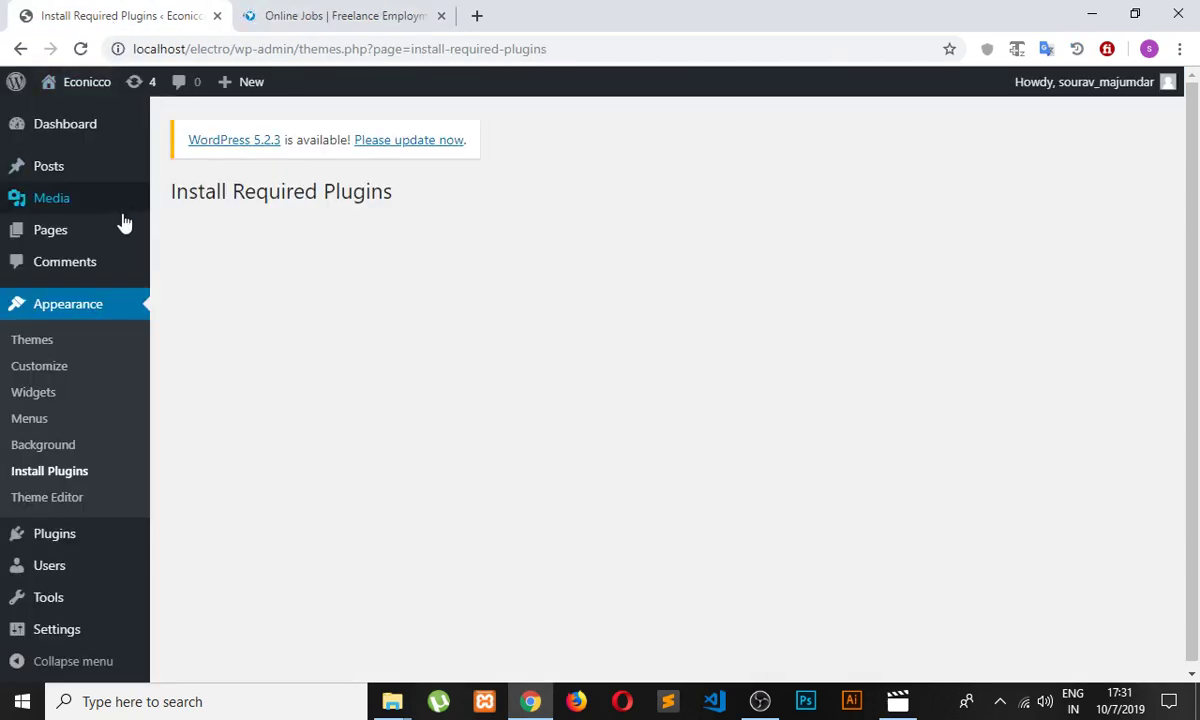
left_click(82, 49)
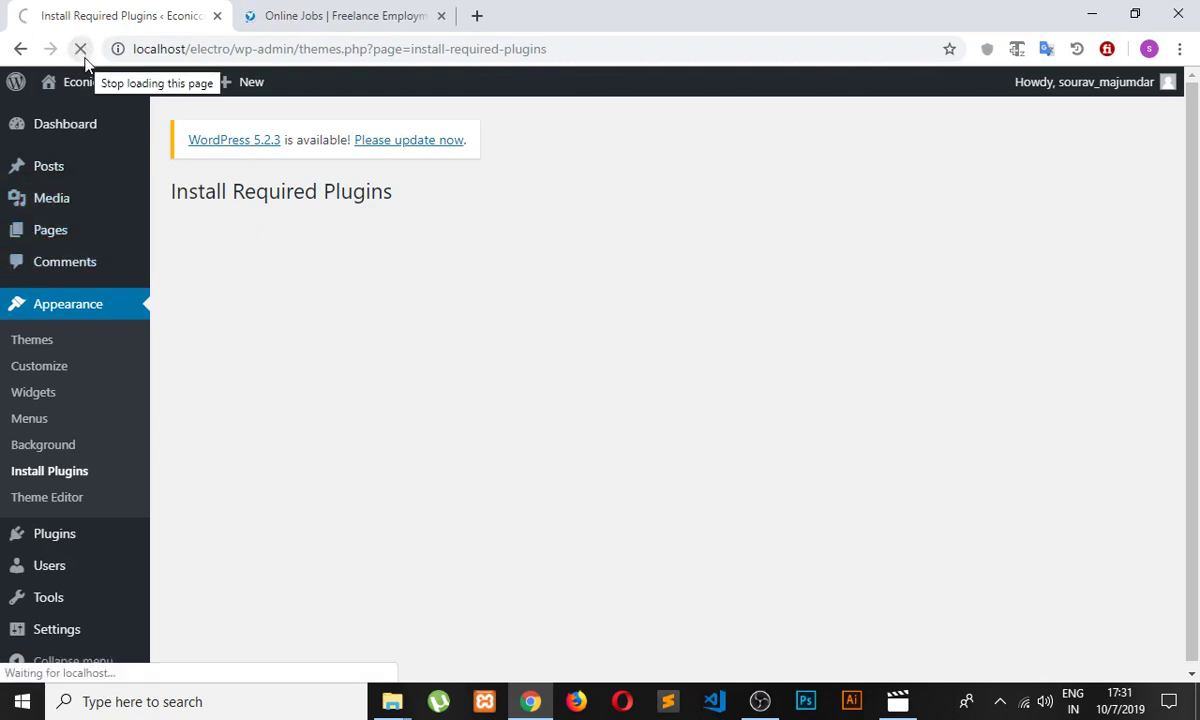
mouse_move(102, 104)
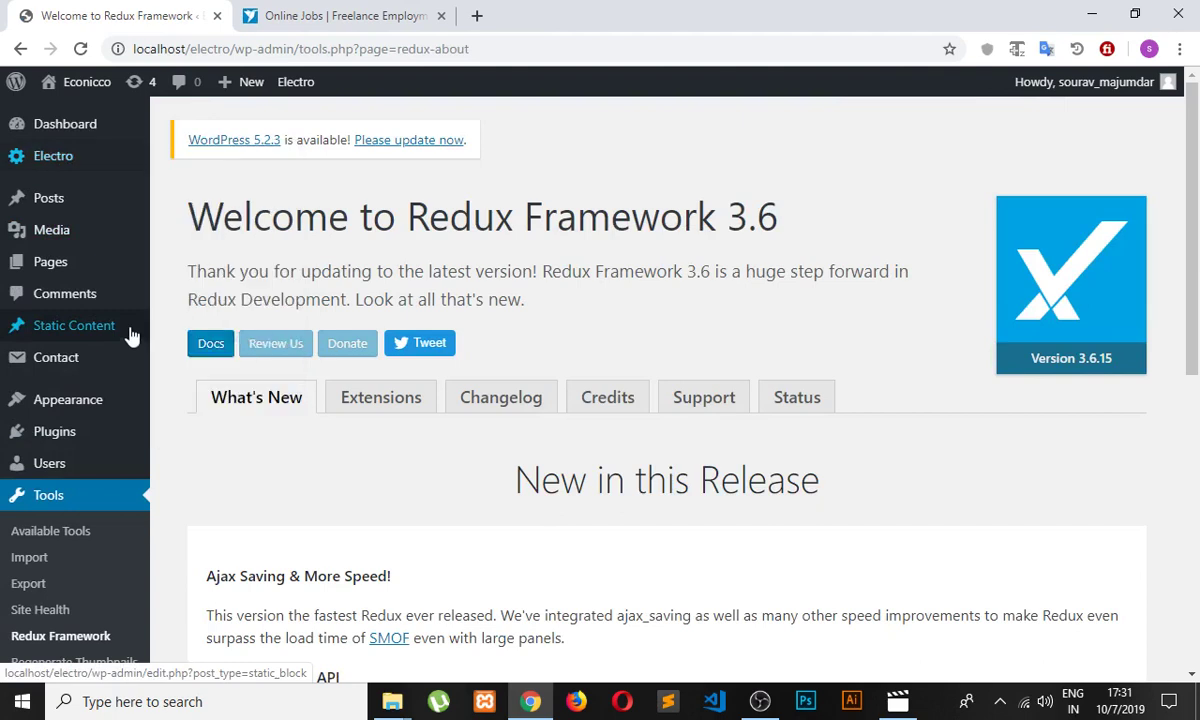
mouse_move(150, 423)
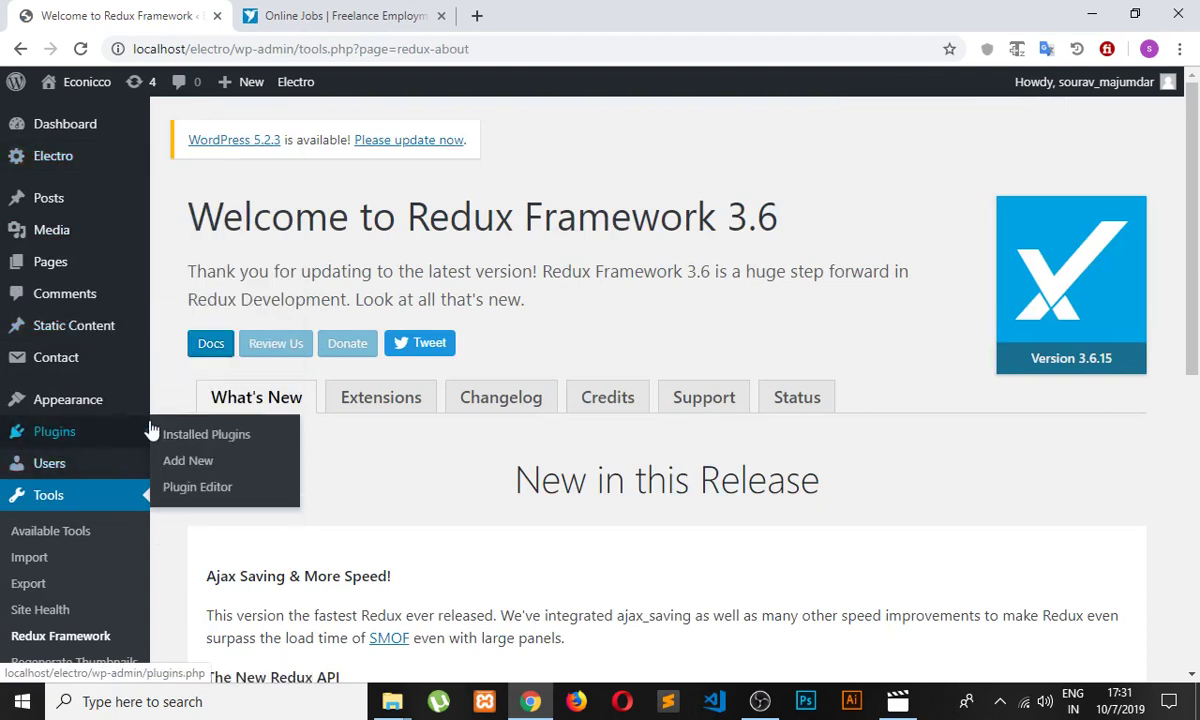
left_click(178, 438)
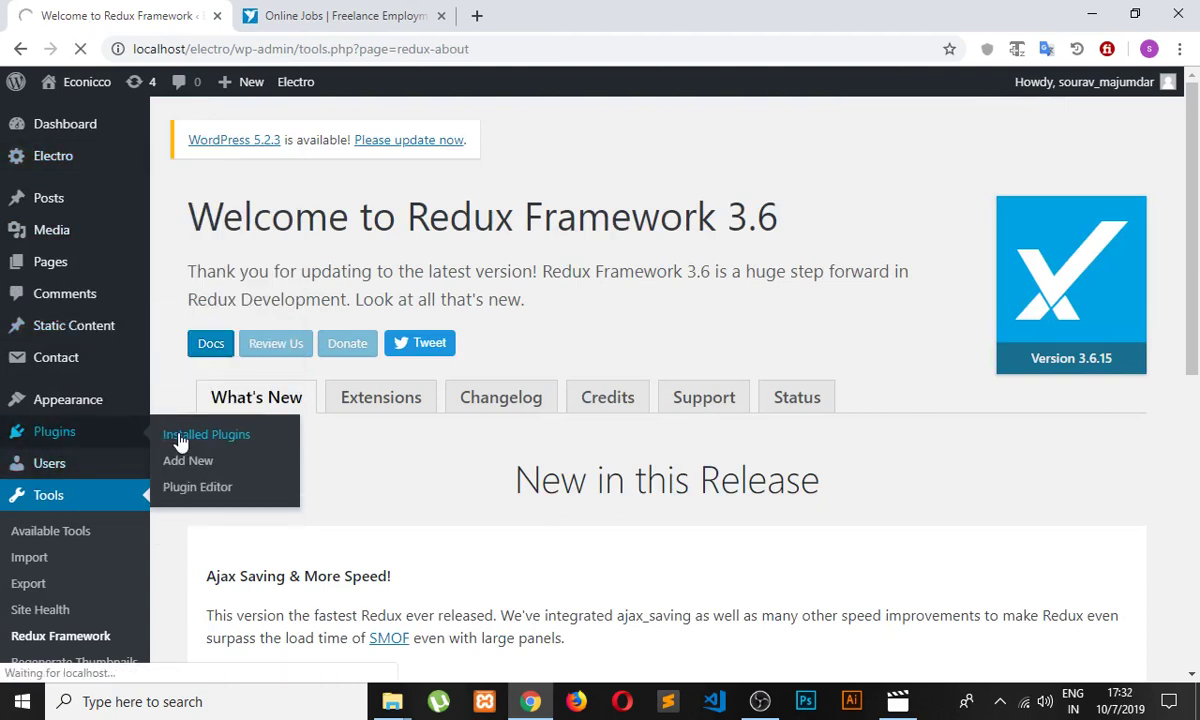
Select YITH WooCommerce Wishlist, YITH WooCommerce Compare, WPBakery Page Builder, WordPress Reset, WooCommerce Services and WooCommerce PayPal Checkout Gateway in the plugin list.
scroll(404, 428, "down", 5)
scroll(400, 430, "down", 6)
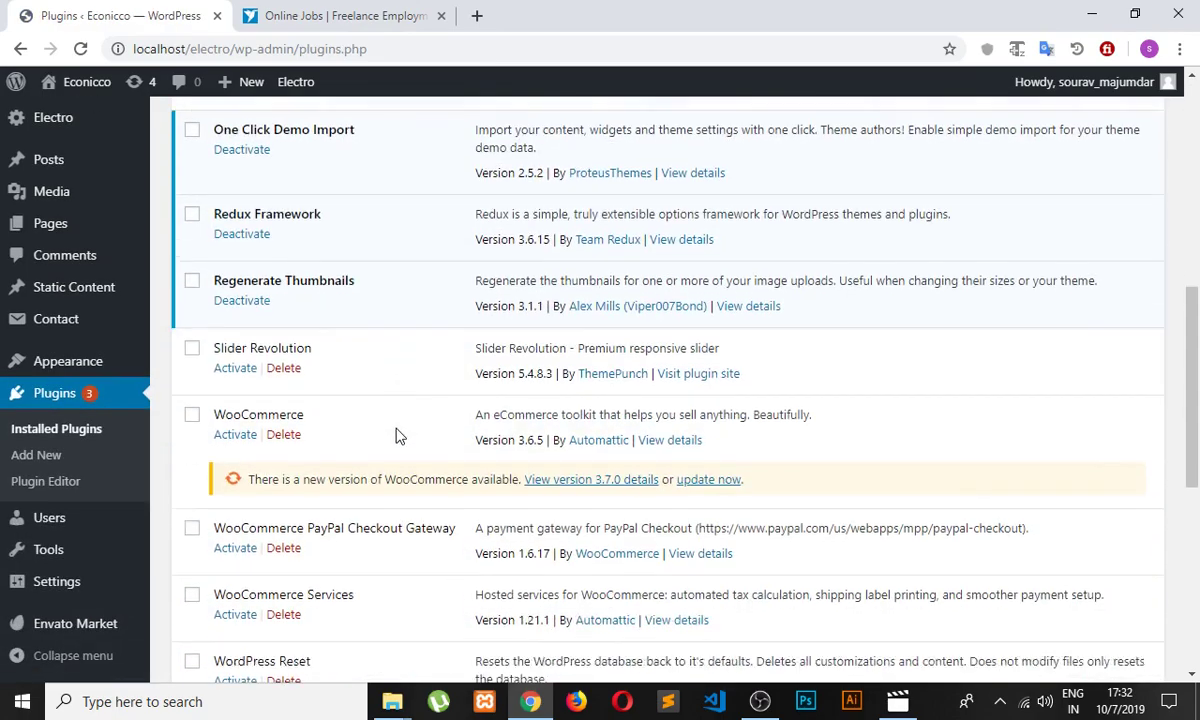
scroll(254, 462, "down", 1)
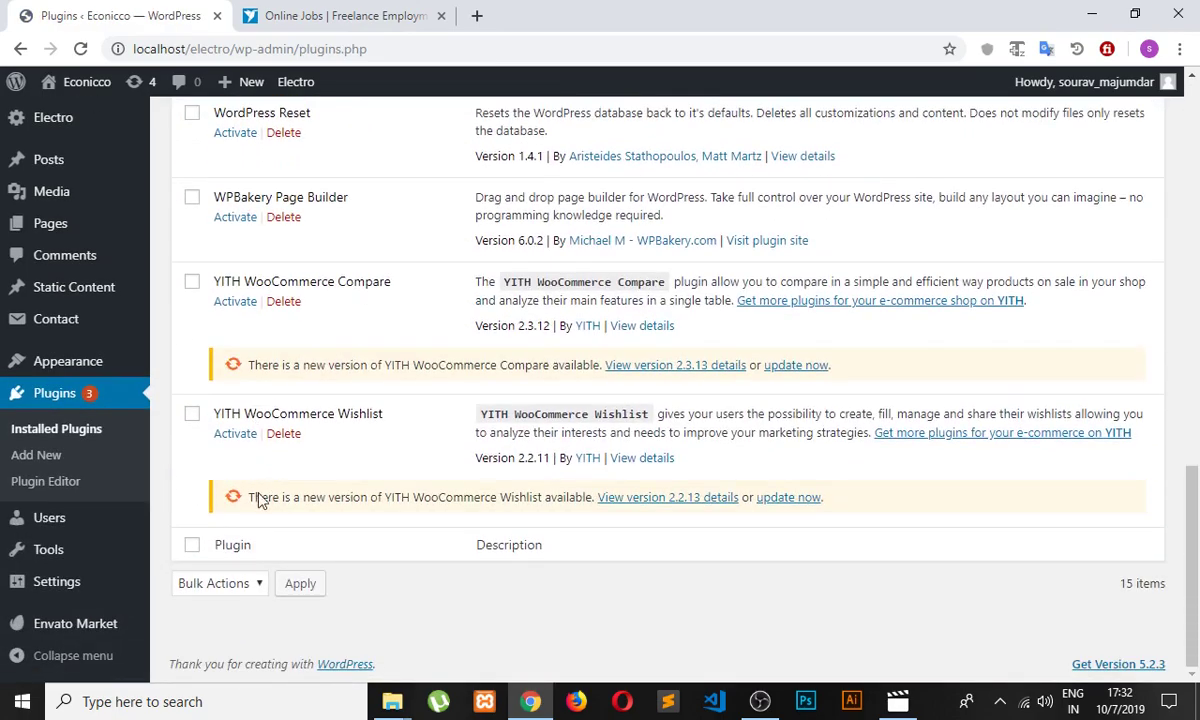
left_click(192, 414)
scroll(200, 320, "up", 3)
left_click(192, 563)
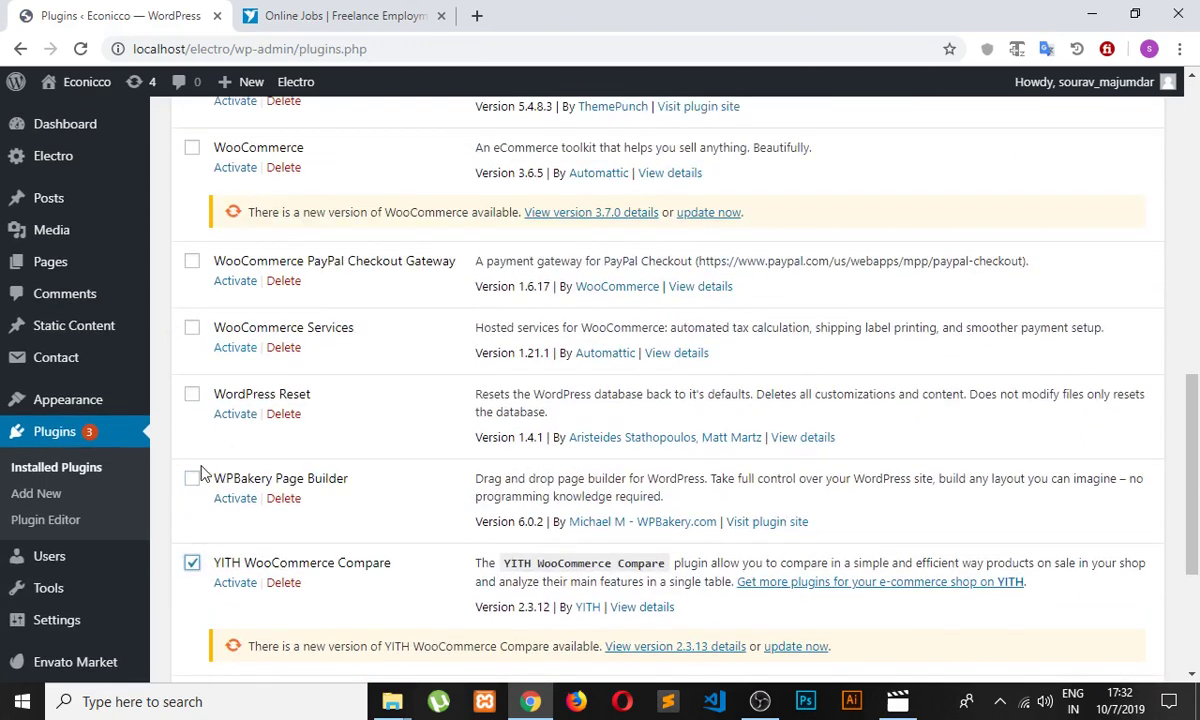
left_click(192, 478)
left_click(192, 394)
left_click(192, 327)
left_click(192, 261)
Add WooCommerce and Slider Revolution to the plugin selection and check the list for remaining inactive plugins.
scroll(350, 360, "up", 2)
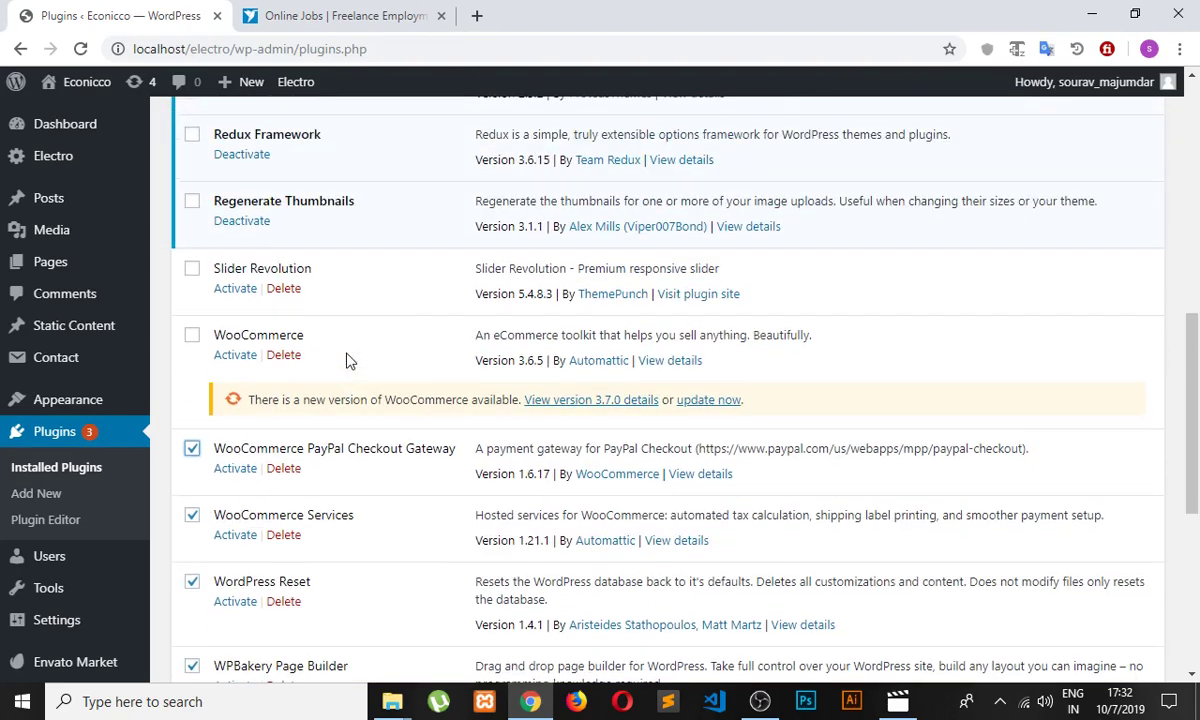
left_click(192, 335)
left_click(192, 268)
scroll(330, 404, "down", 5)
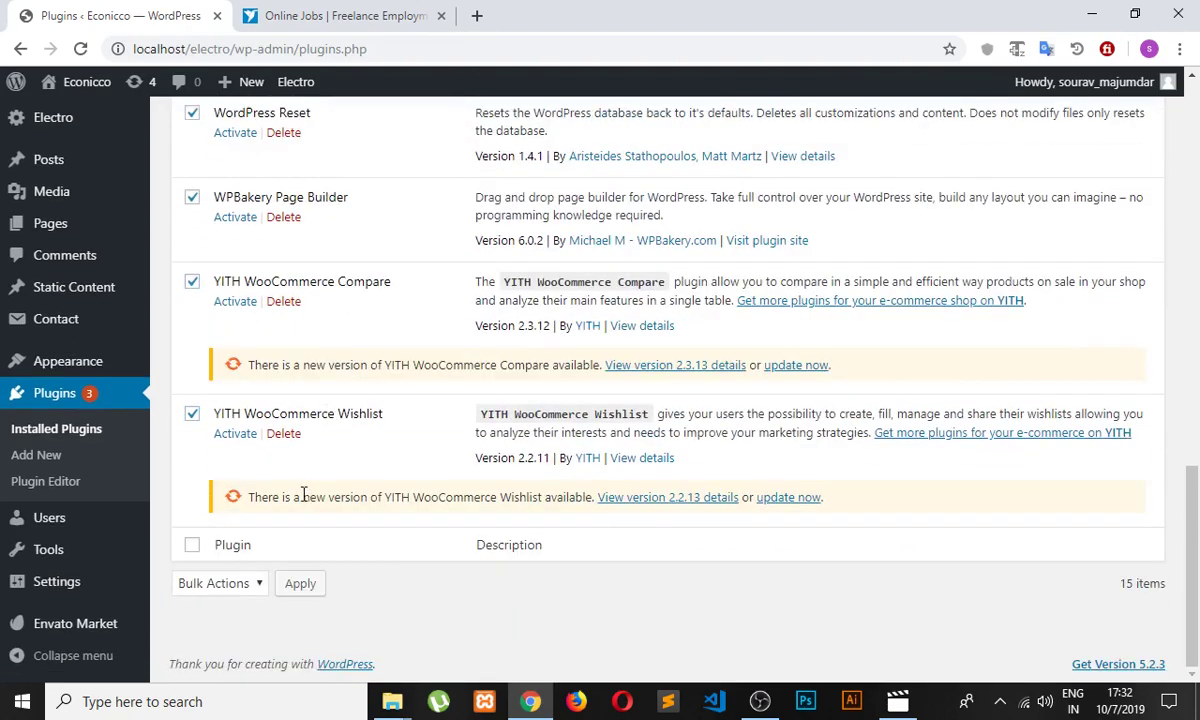
scroll(303, 494, "up", 10)
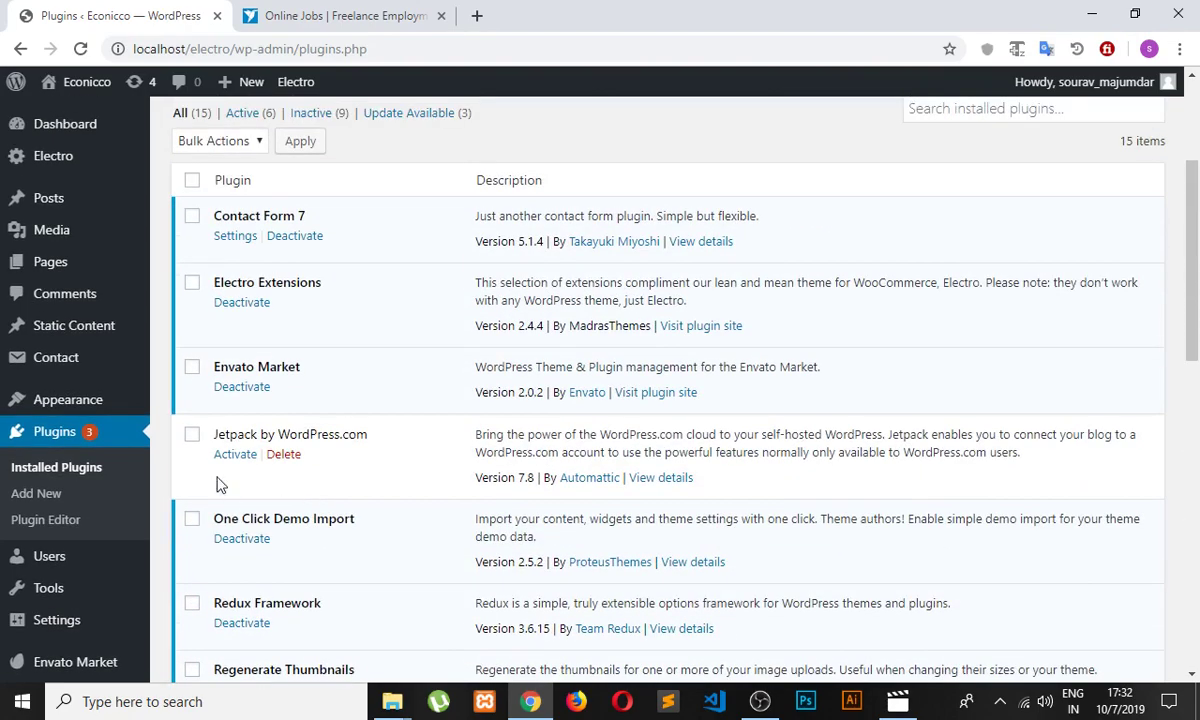
Add Jetpack by WordPress.com to the plugin selection and activate all the selected plugins with one bulk action.
left_click(192, 434)
scroll(290, 420, "up", 3)
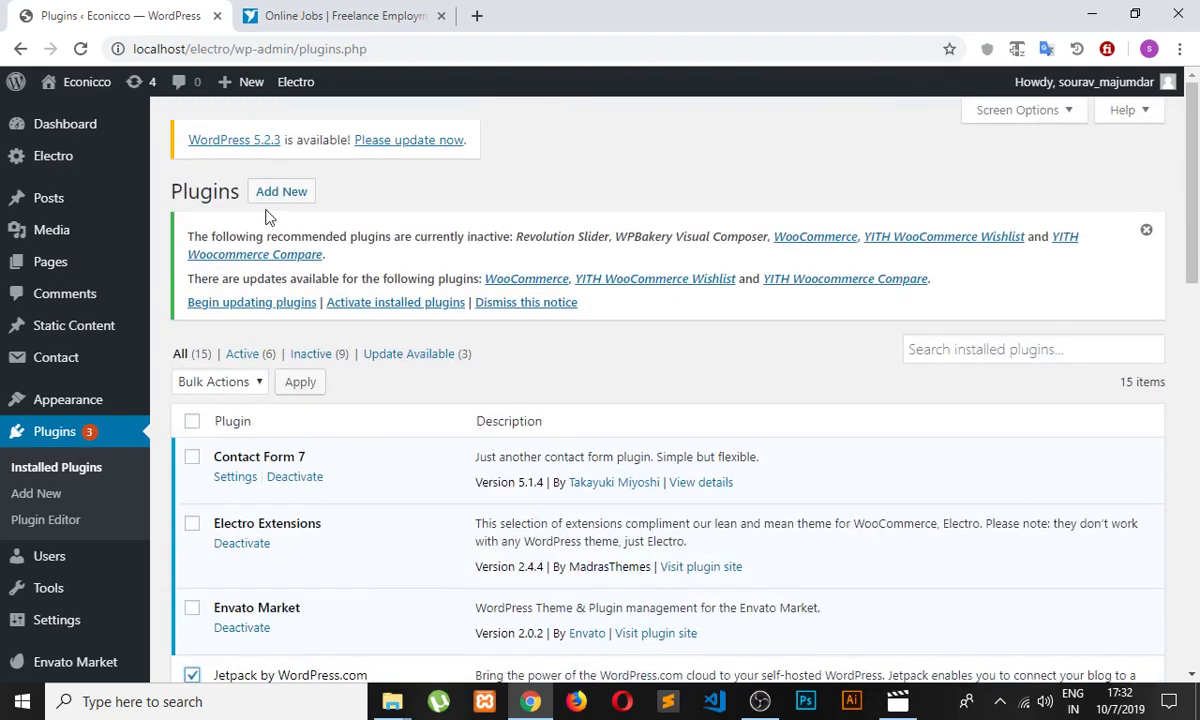
left_click(258, 382)
left_click(258, 423)
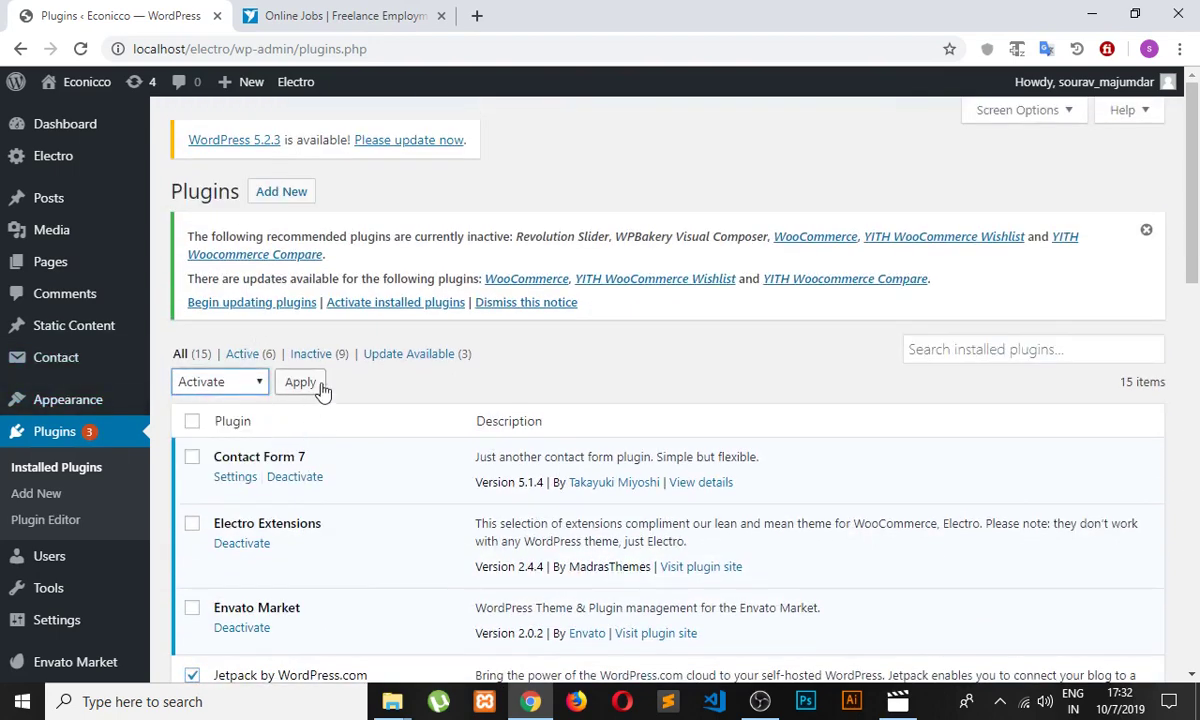
left_click(310, 386)
scroll(324, 415, "down", 4)
scroll(340, 425, "up", 1)
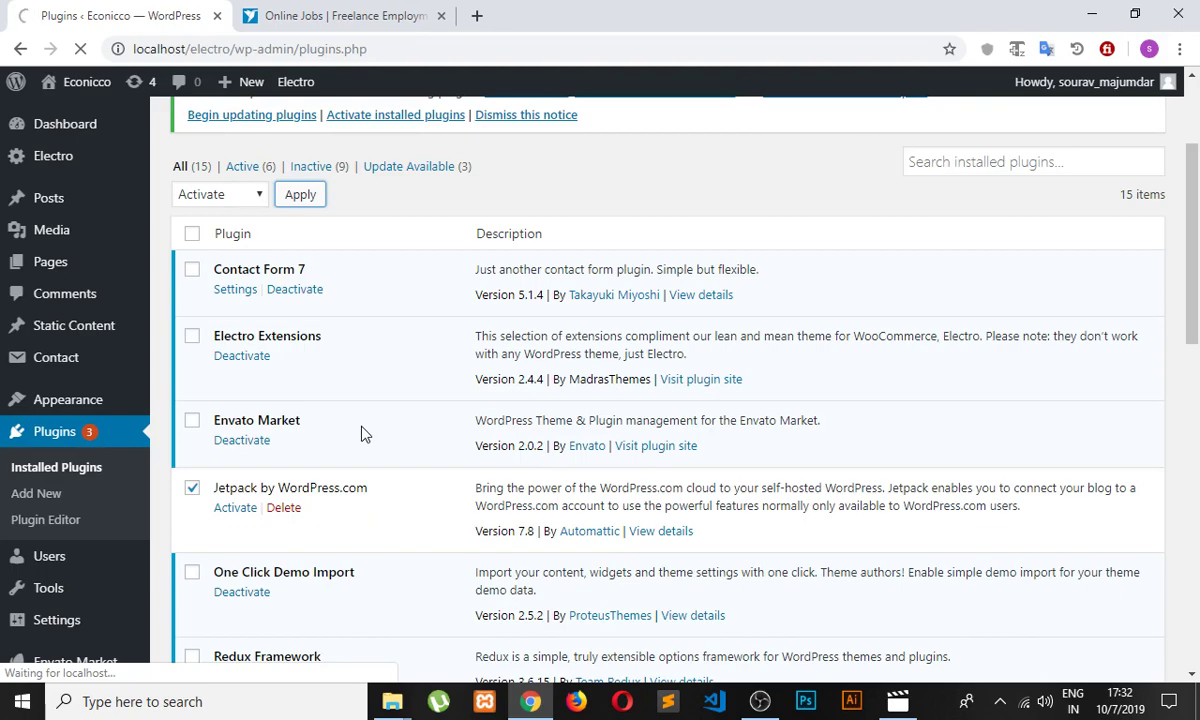
scroll(362, 433, "down", 10)
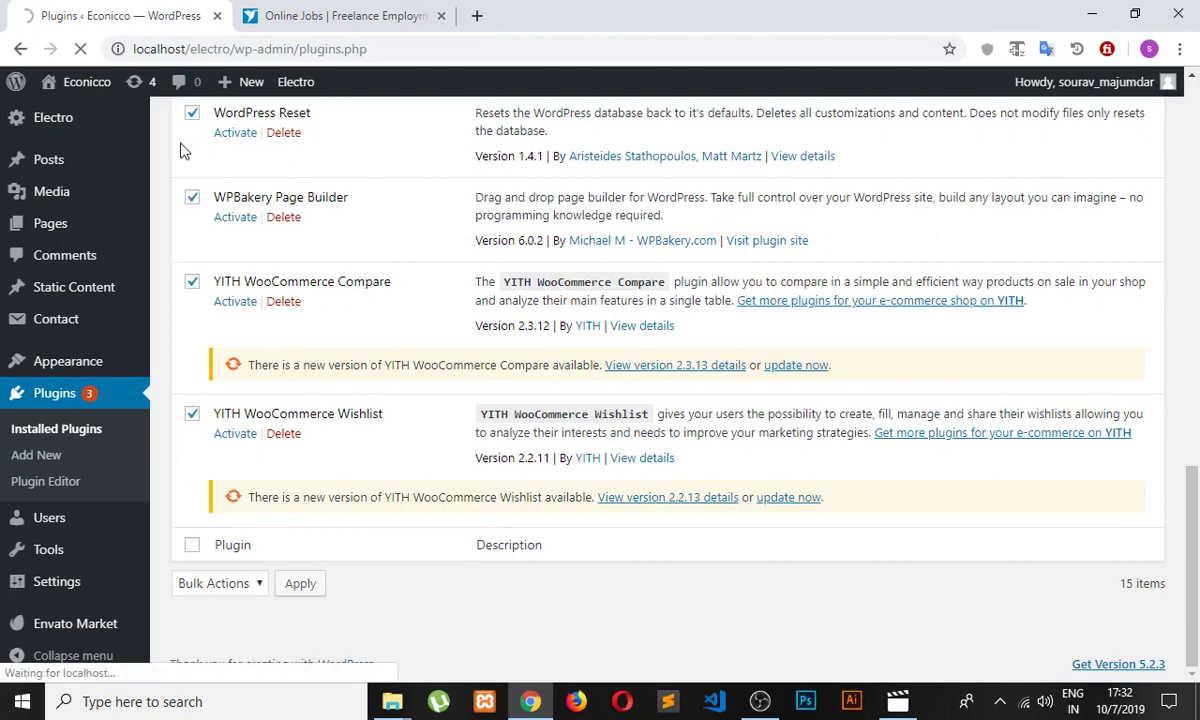
scroll(320, 215, "up", 10)
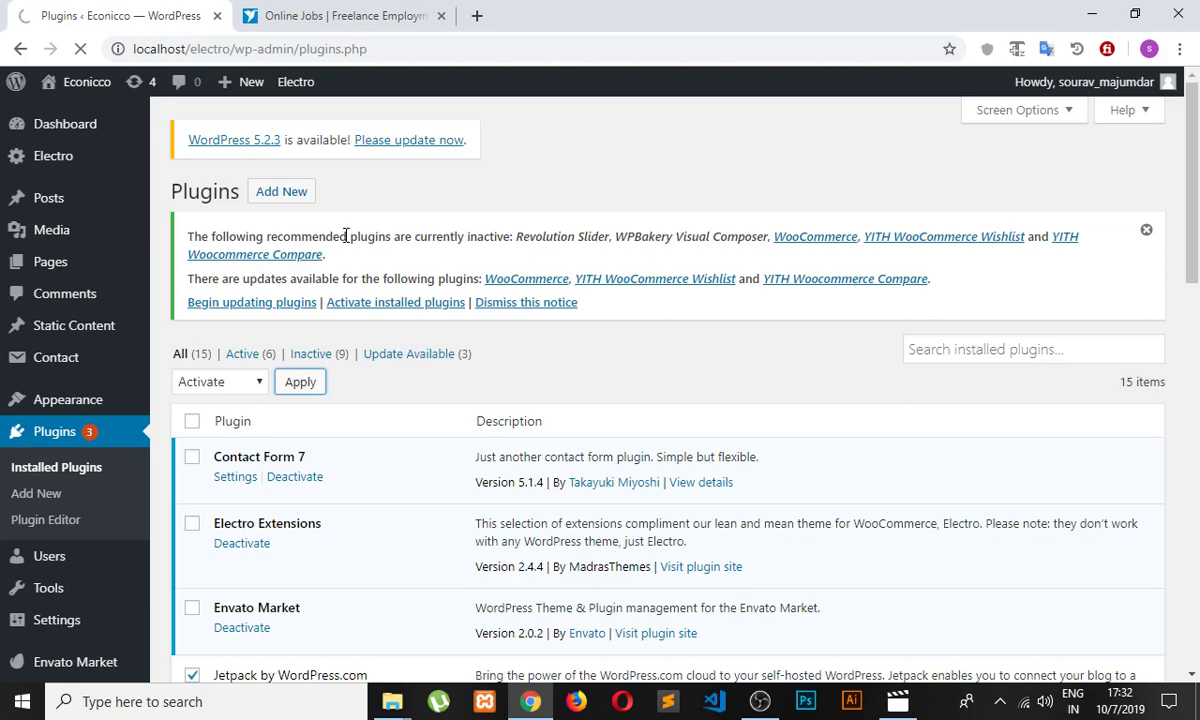
Switch to the Freelancer tab, open the "Build me an e-commerce website" contest and read its description.
left_click(340, 15)
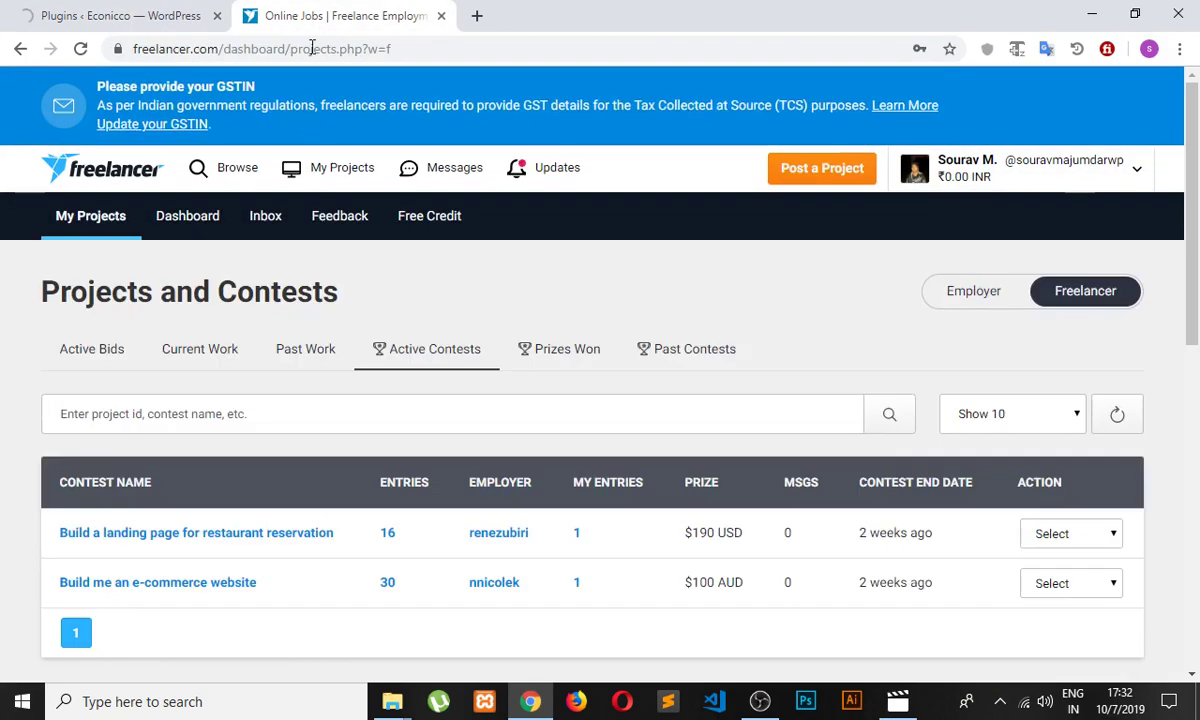
scroll(245, 220, "down", 3)
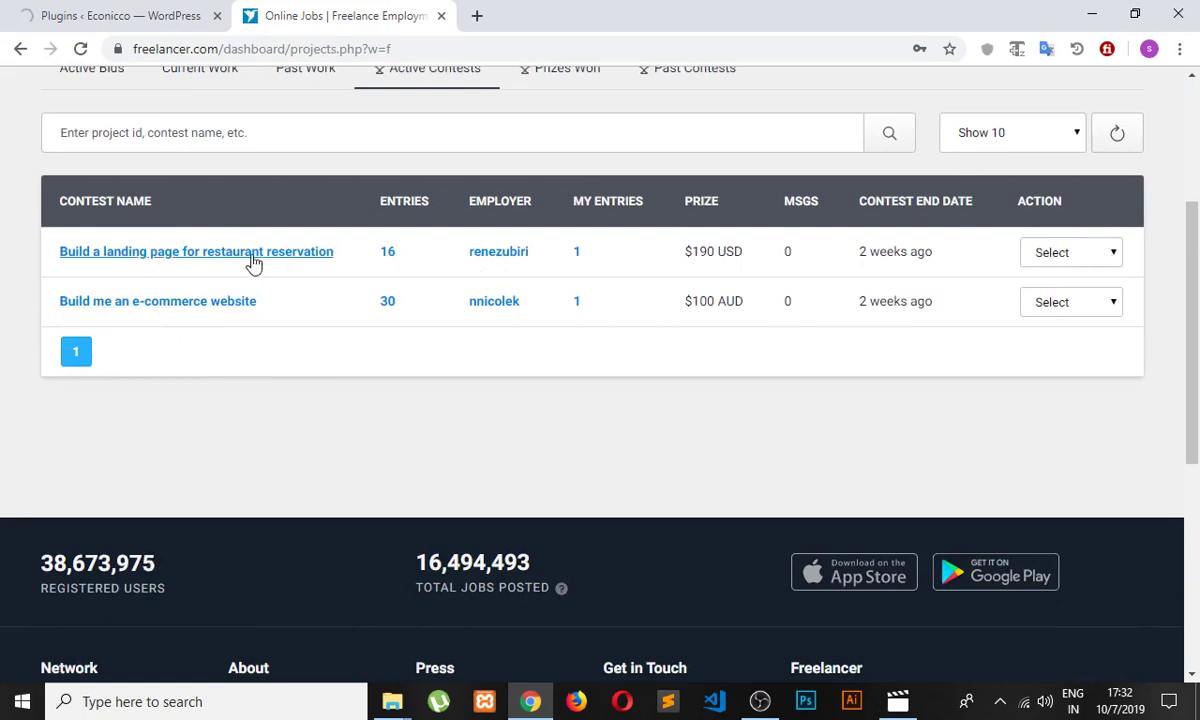
left_click(131, 299)
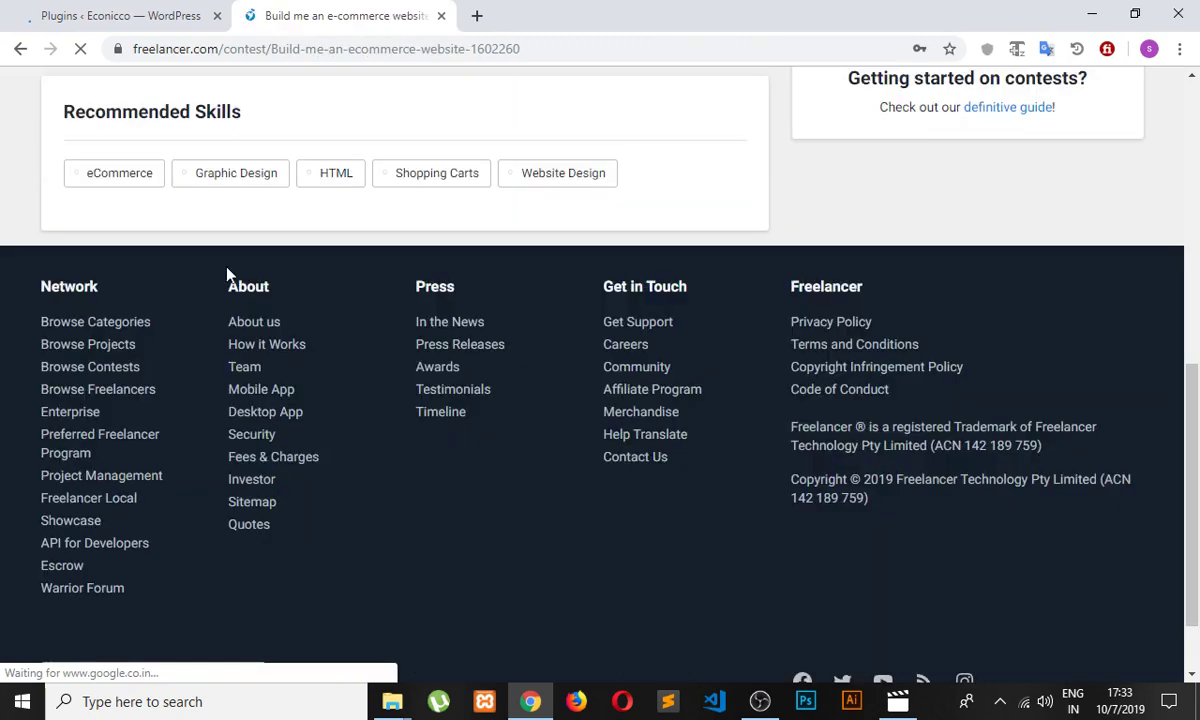
scroll(212, 280, "up", 1)
scroll(210, 287, "up", 3)
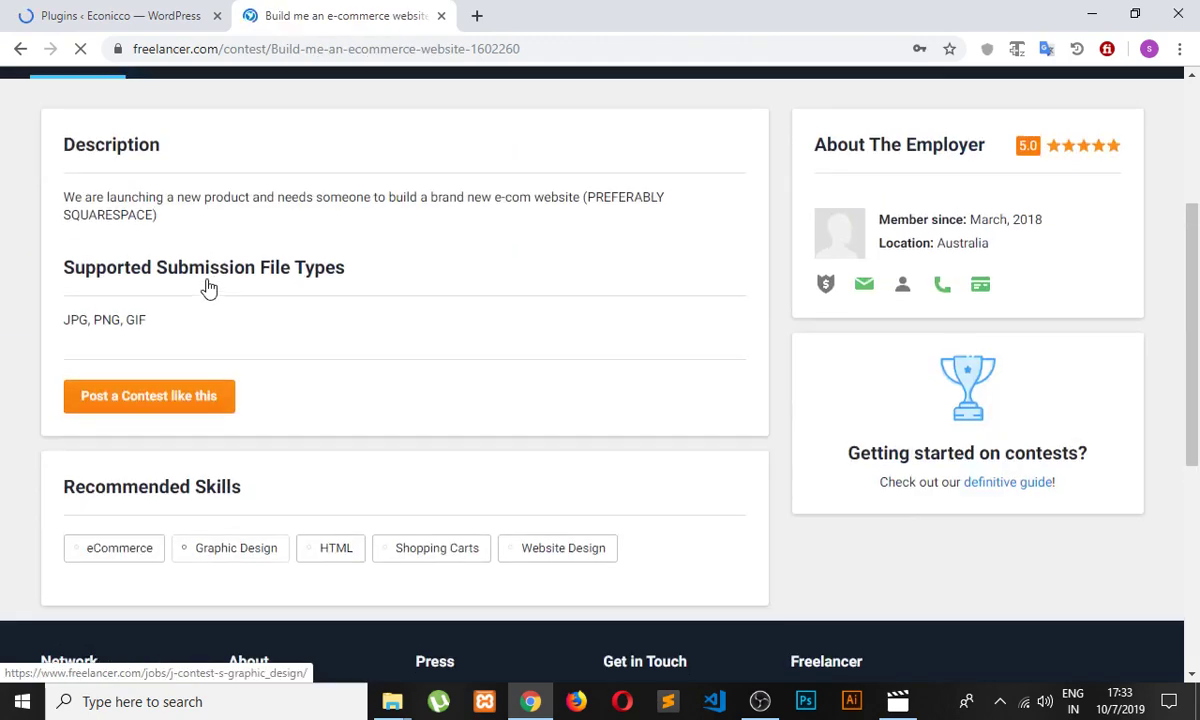
scroll(205, 289, "up", 2)
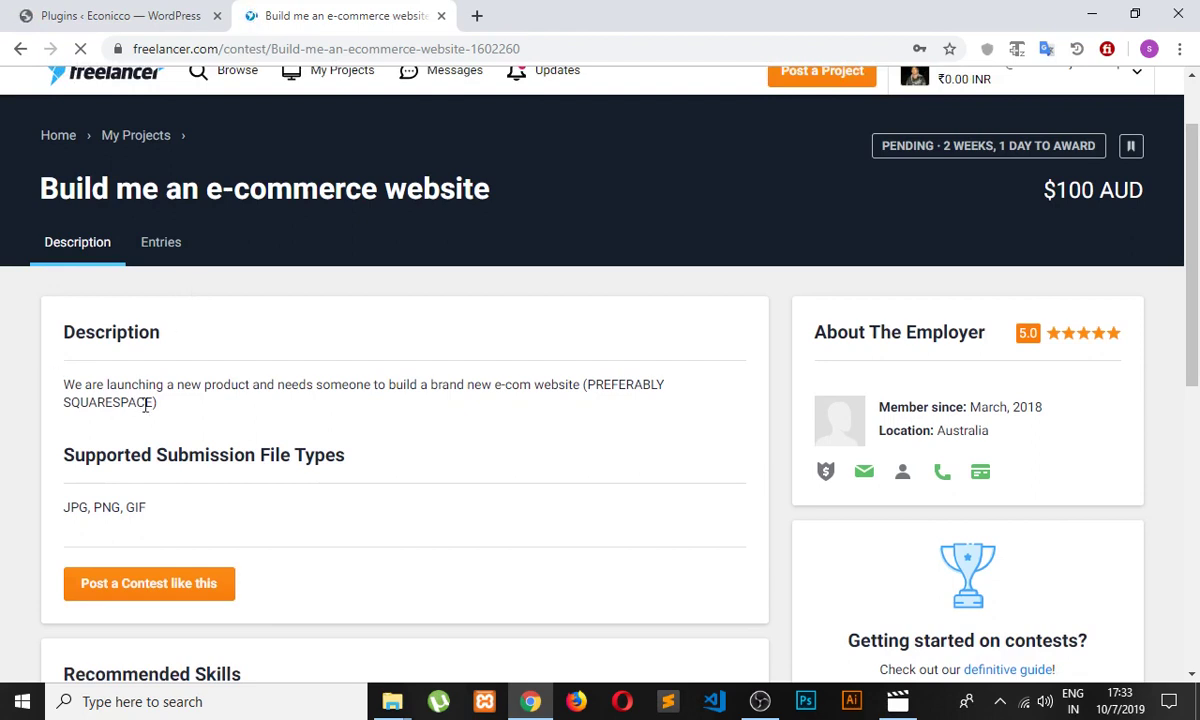
Return to the WordPress tab, reload the Installed Plugins list and check the activation status of every plugin.
left_click(139, 8)
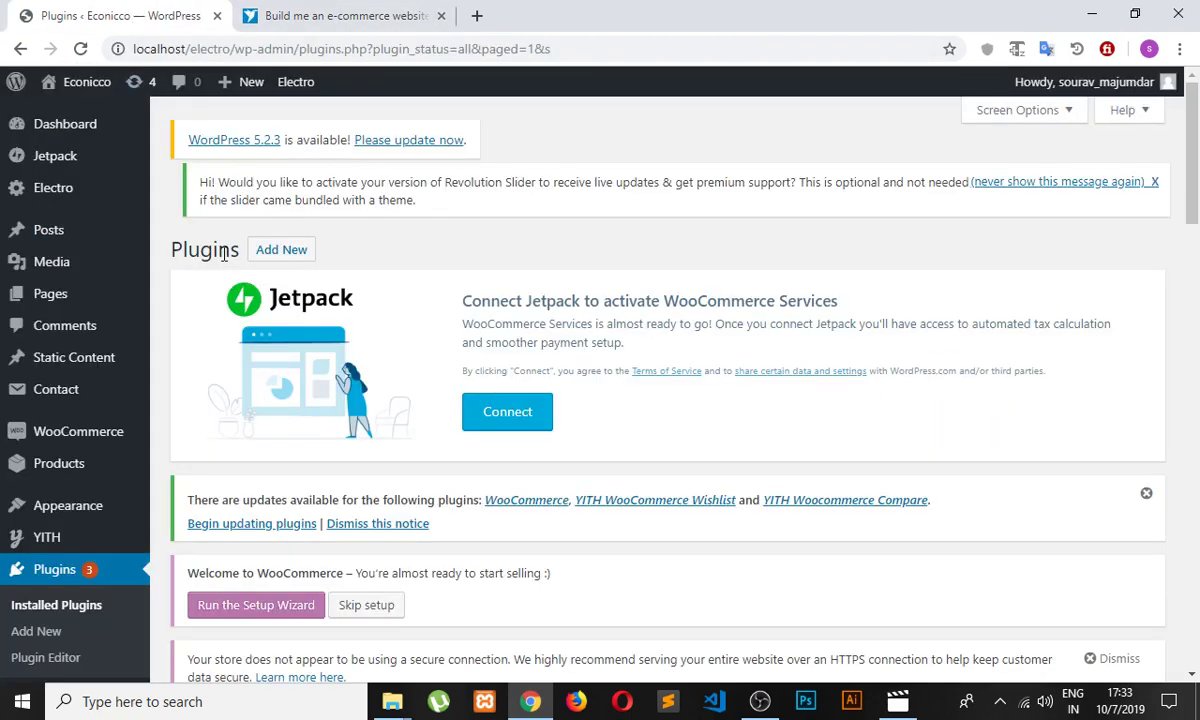
scroll(62, 284, "down", 3)
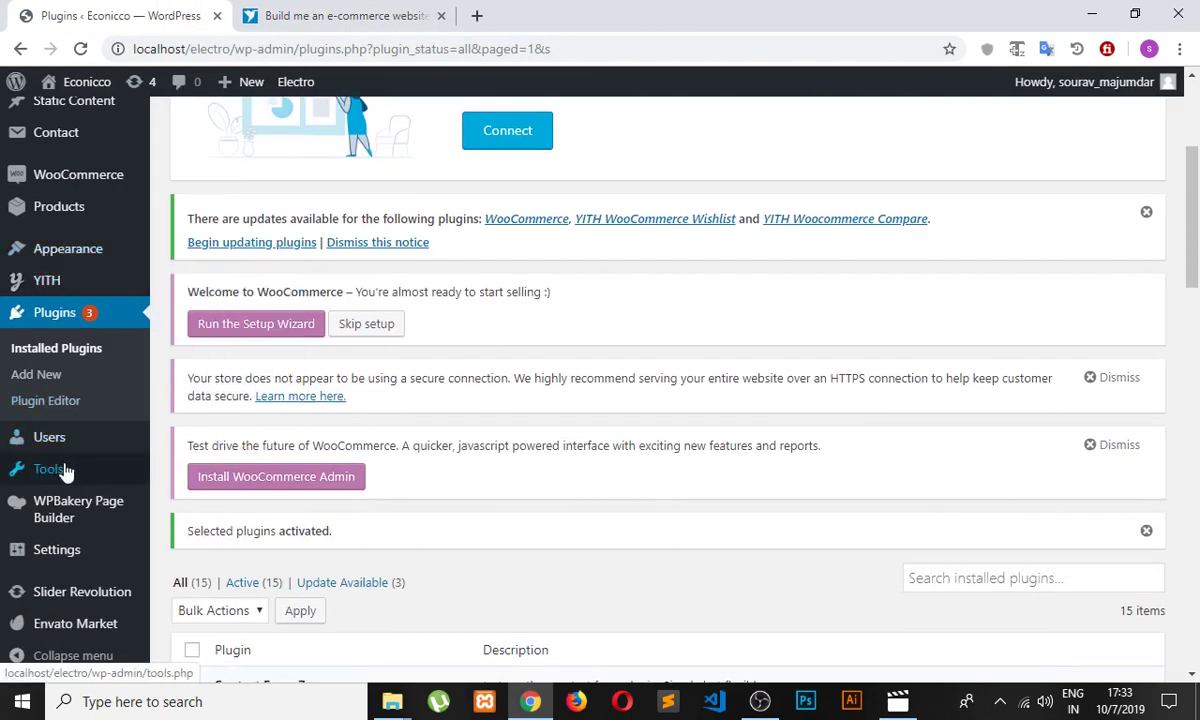
left_click(68, 357)
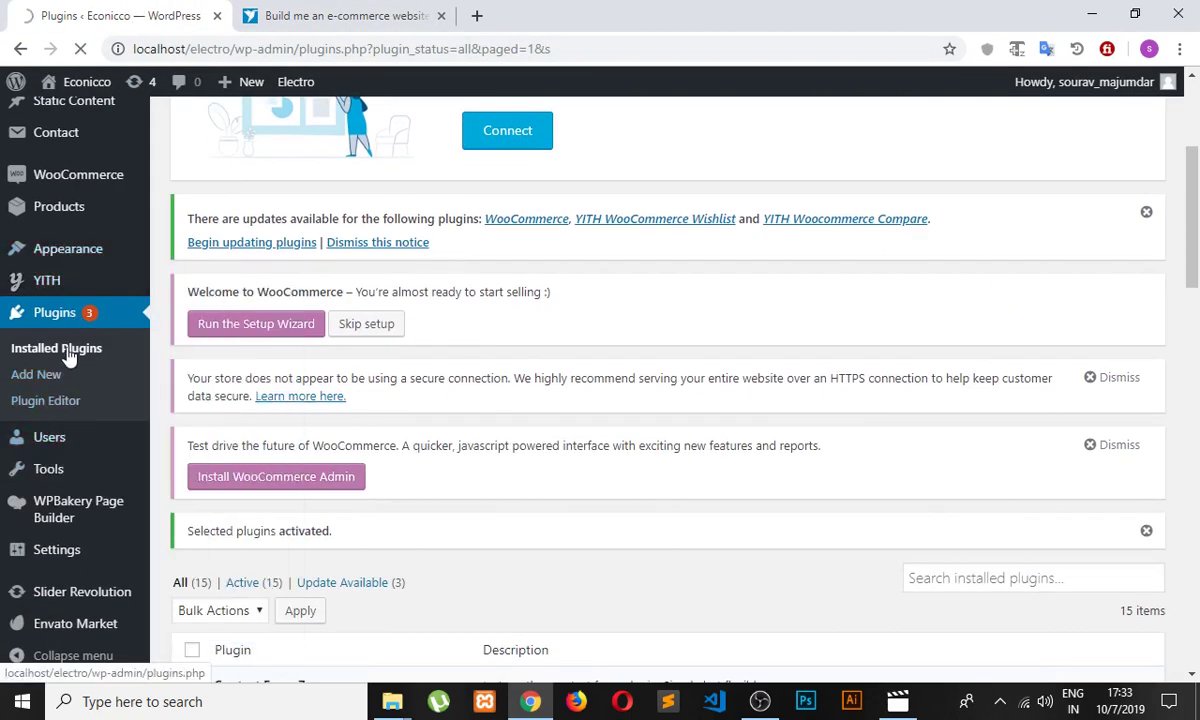
scroll(205, 347, "down", 5)
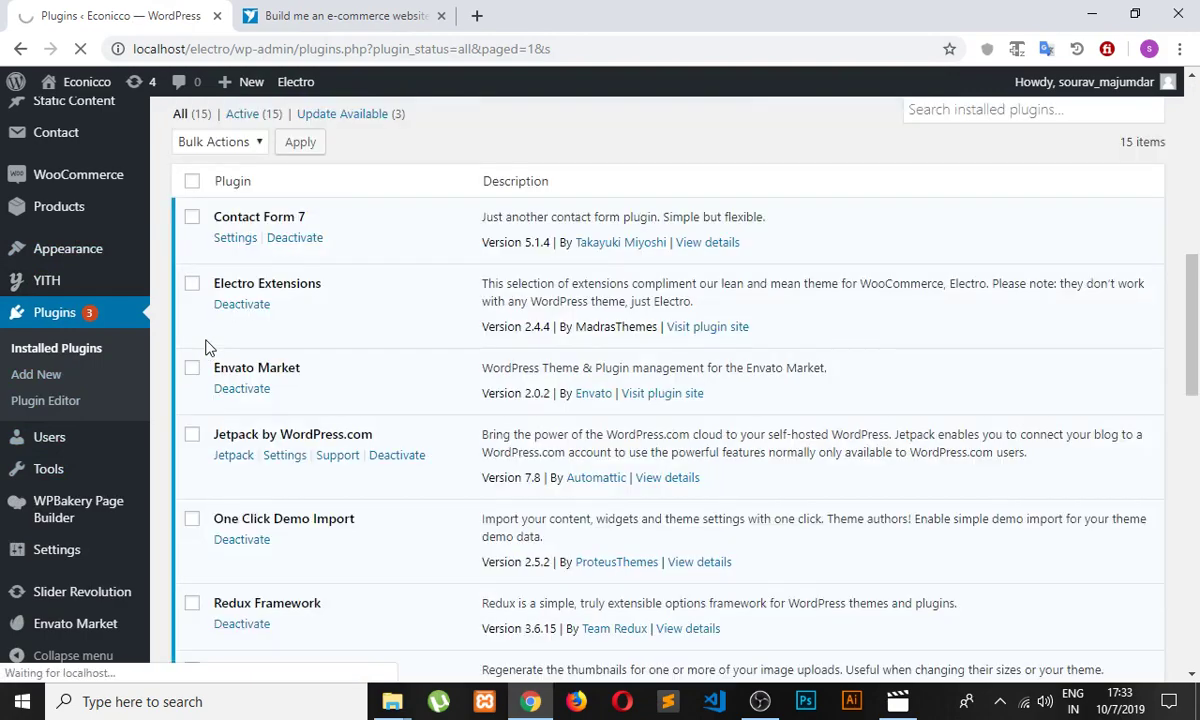
scroll(205, 347, "down", 8)
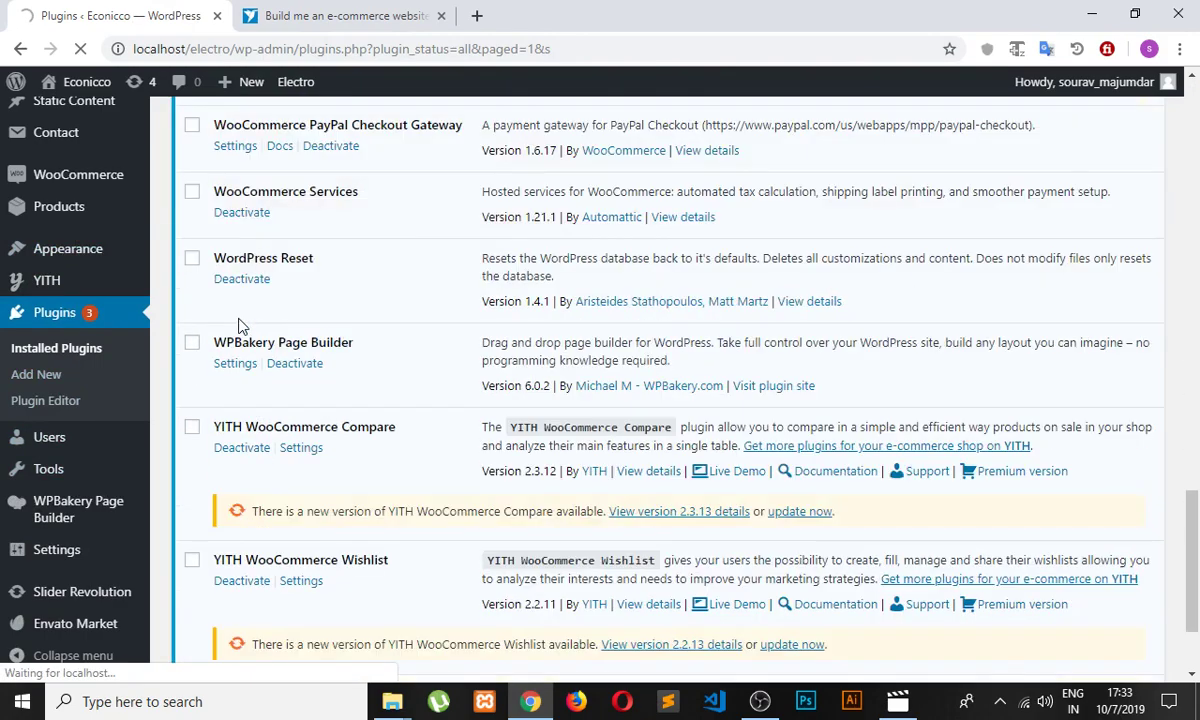
scroll(245, 325, "down", 12)
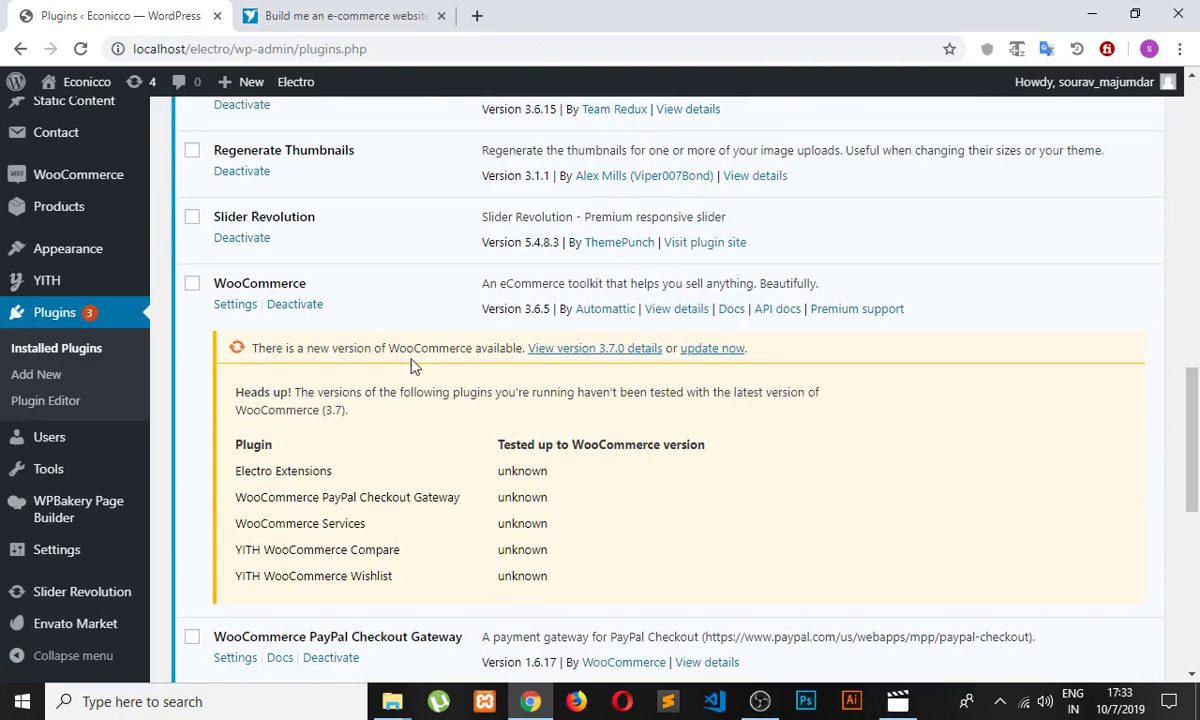
scroll(415, 365, "down", 4)
scroll(300, 250, "down", 3)
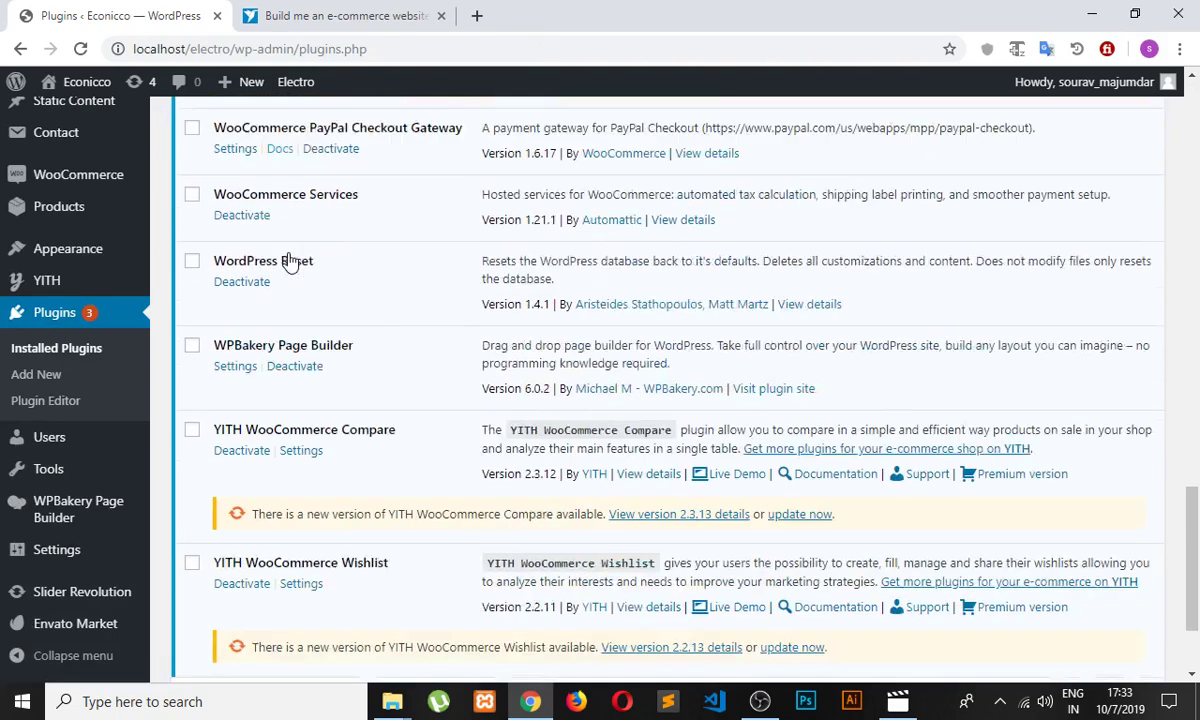
scroll(400, 452, "up", 6)
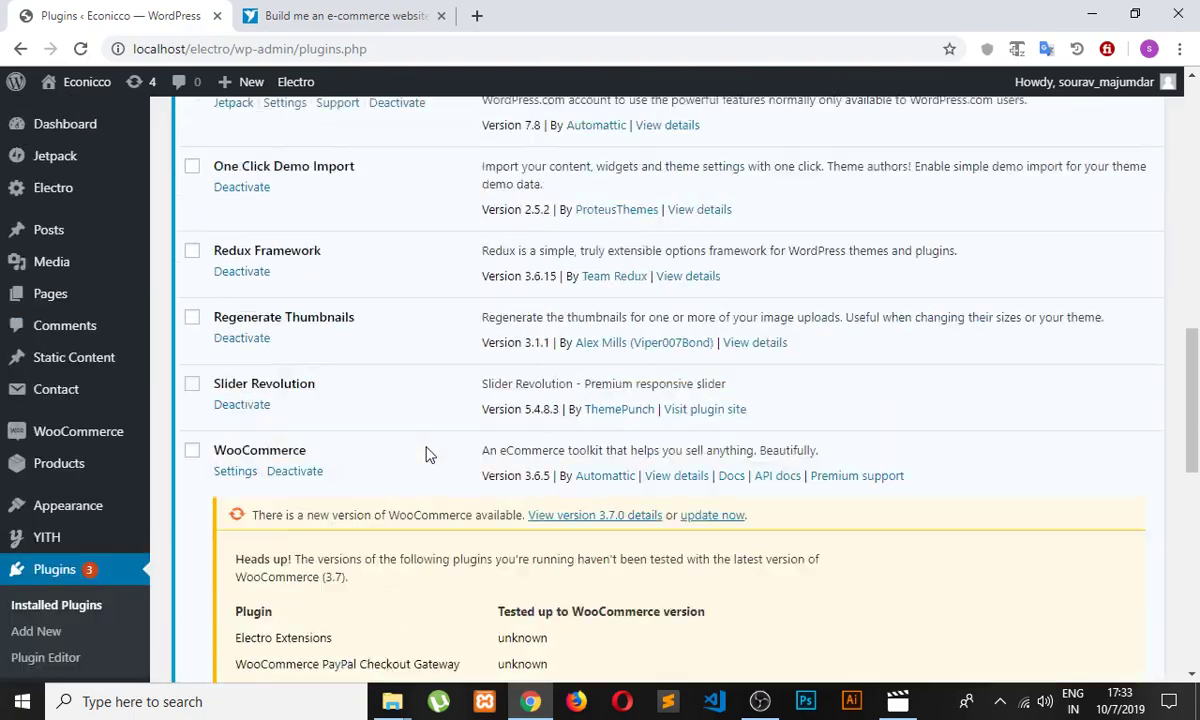
scroll(348, 450, "down", 6)
scroll(422, 452, "up", 5)
scroll(415, 455, "up", 12)
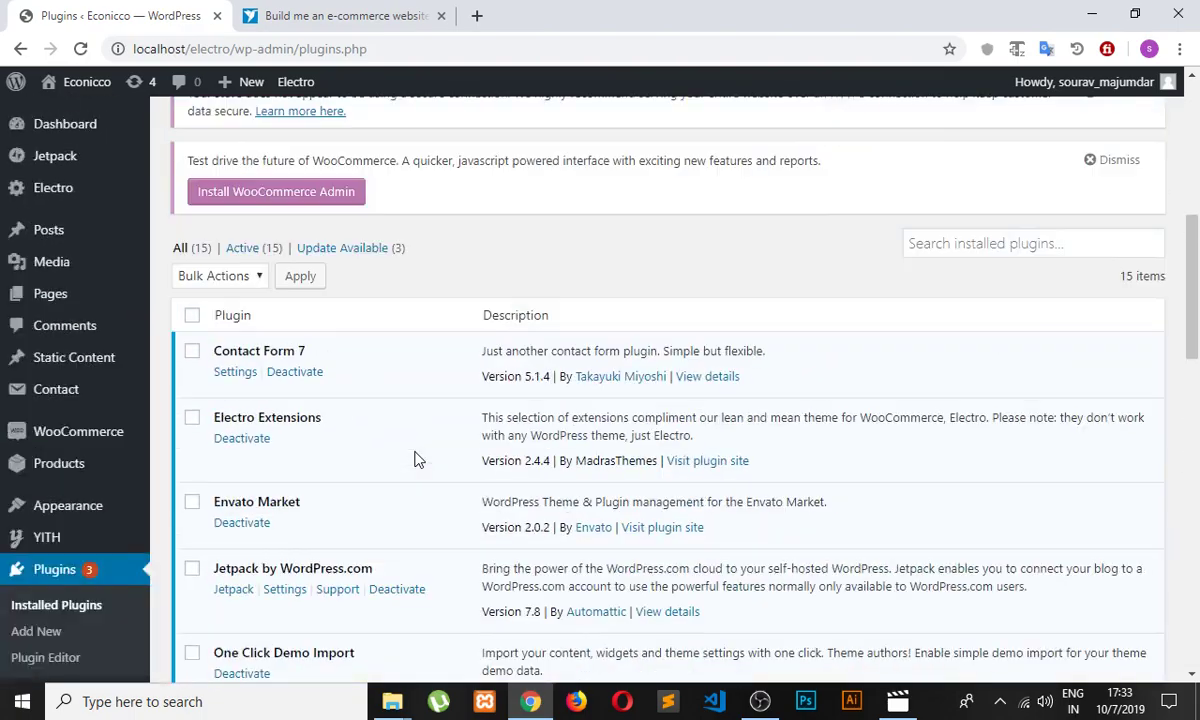
Open the theme's Import Demo Data page for One Click Demo Import.
scroll(385, 430, "down", 7)
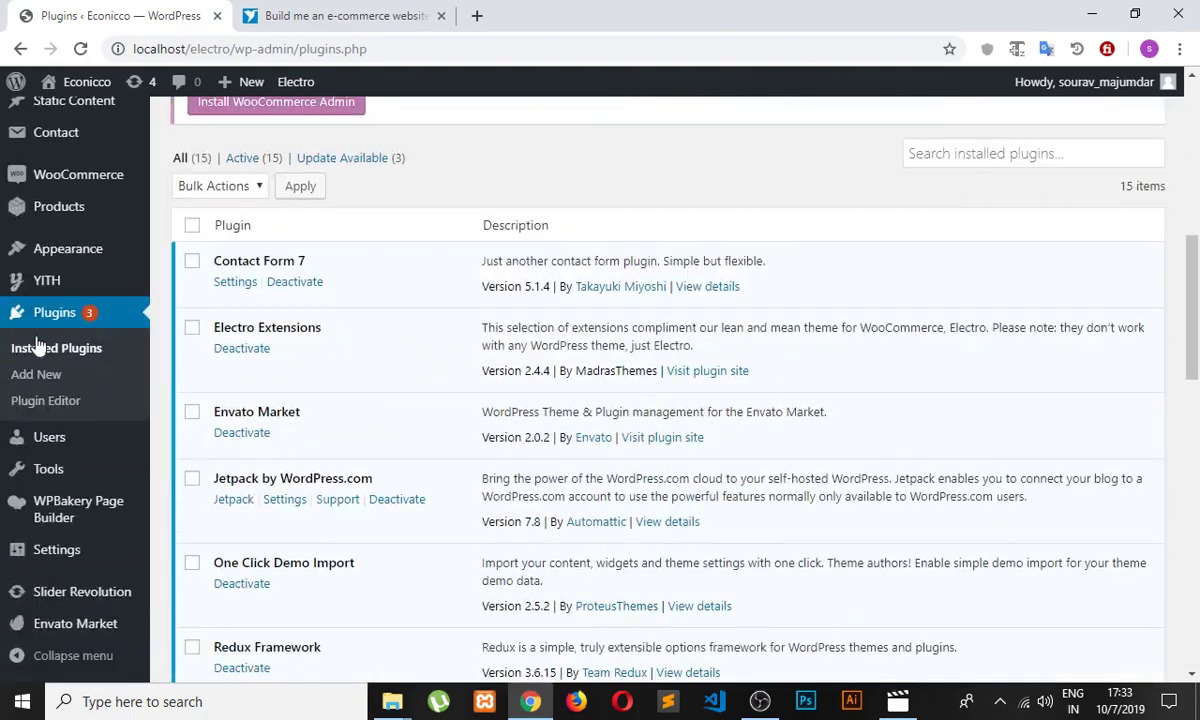
scroll(45, 400, "down", 4)
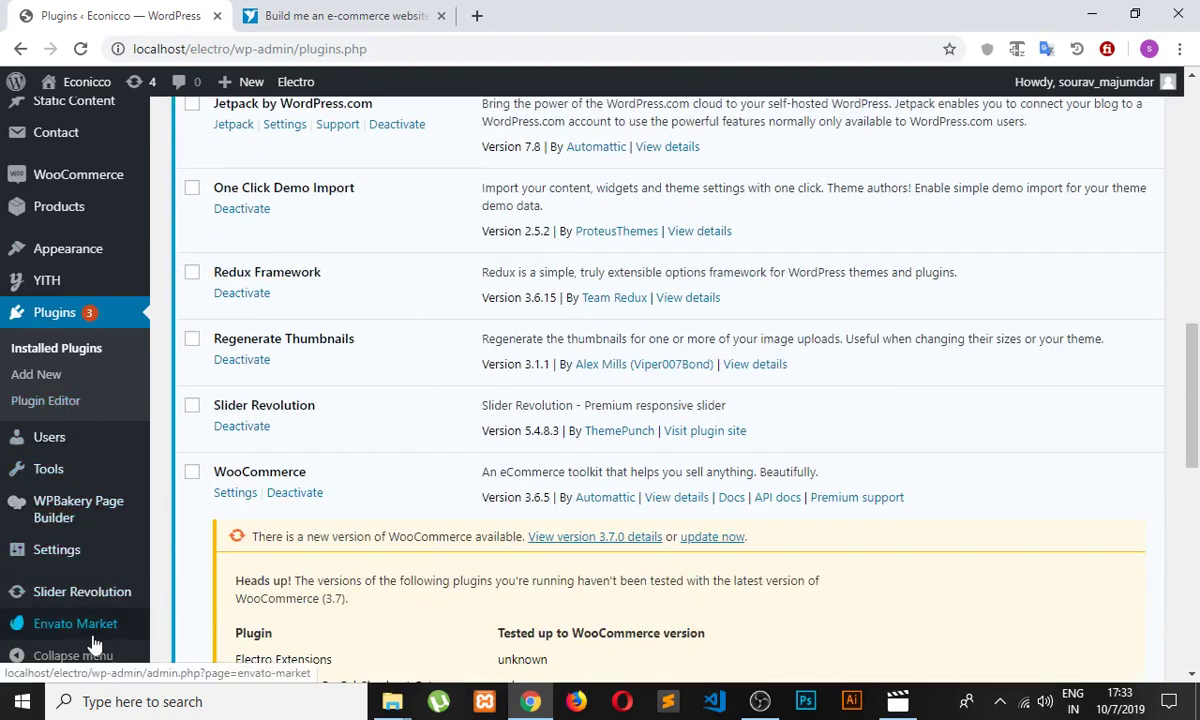
mouse_move(64, 477)
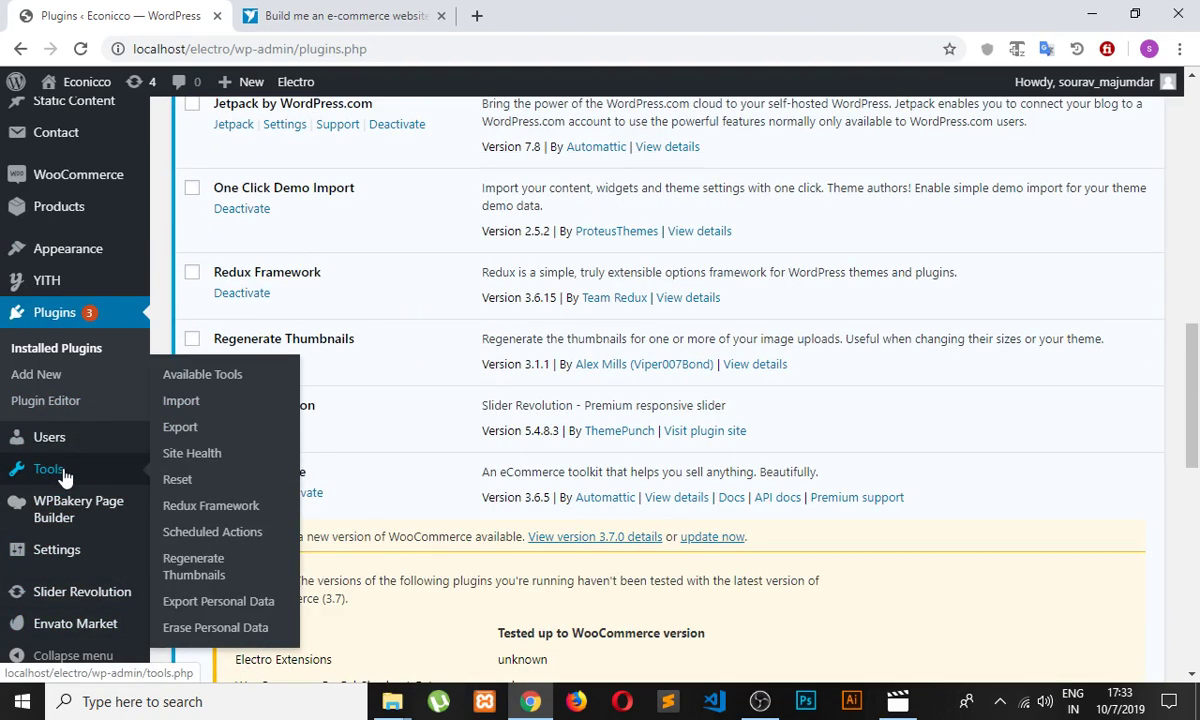
mouse_move(20, 255)
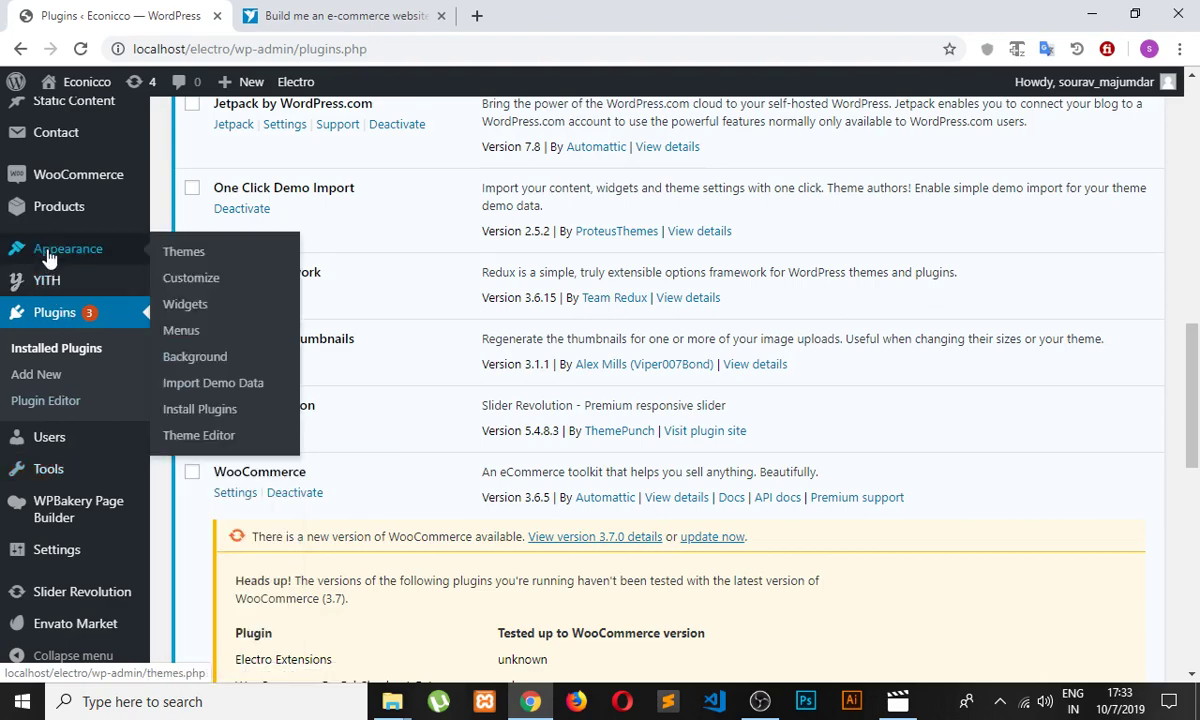
left_click(222, 386)
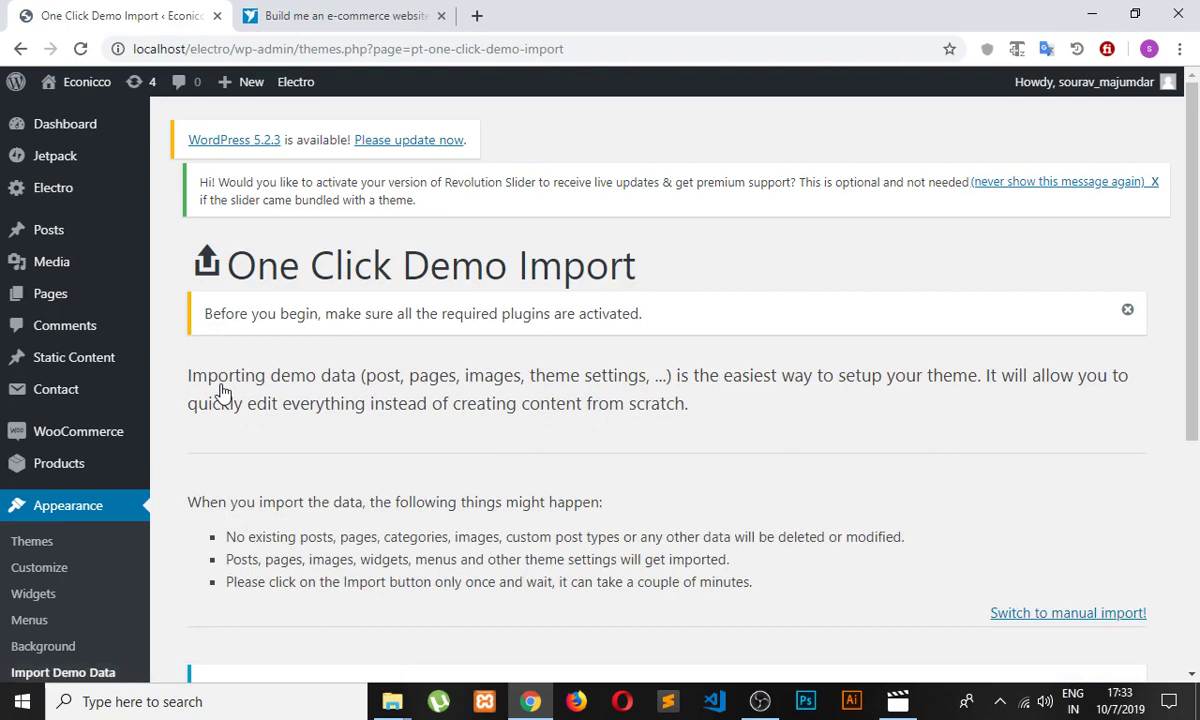
Open the WordPress dashboard in a separate browser tab and run the WooCommerce Setup Wizard from there.
right_click(56, 116)
left_click(120, 129)
left_click(315, 12)
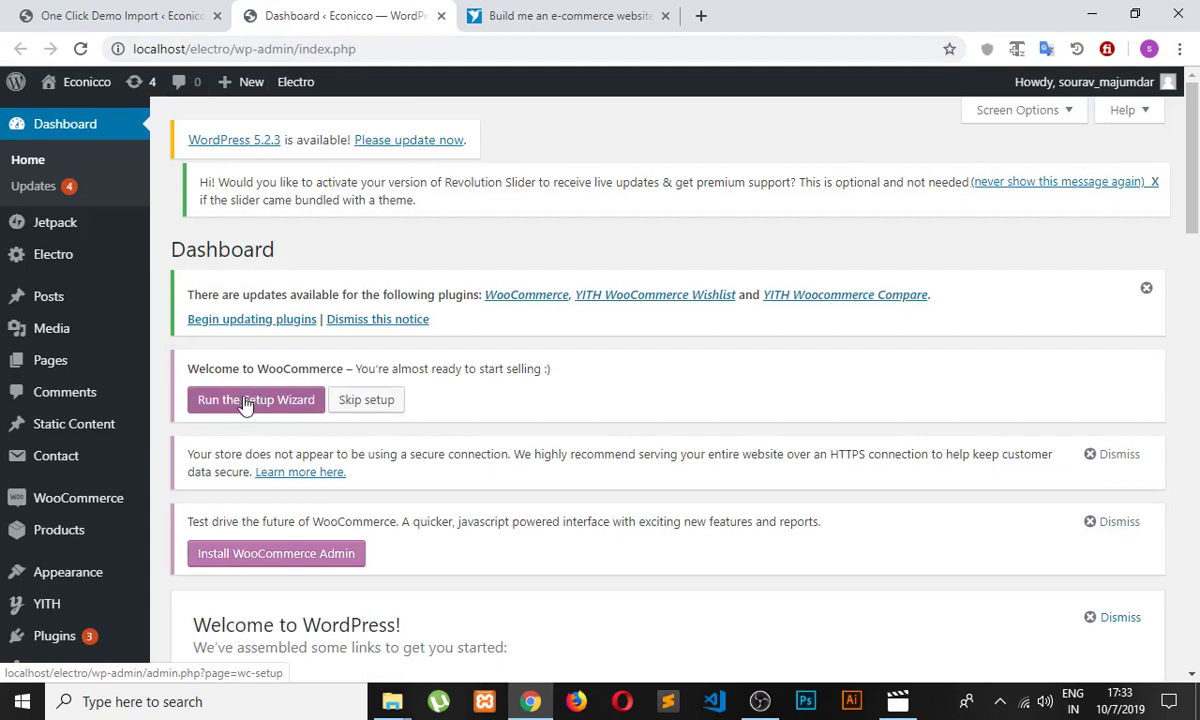
left_click(245, 401)
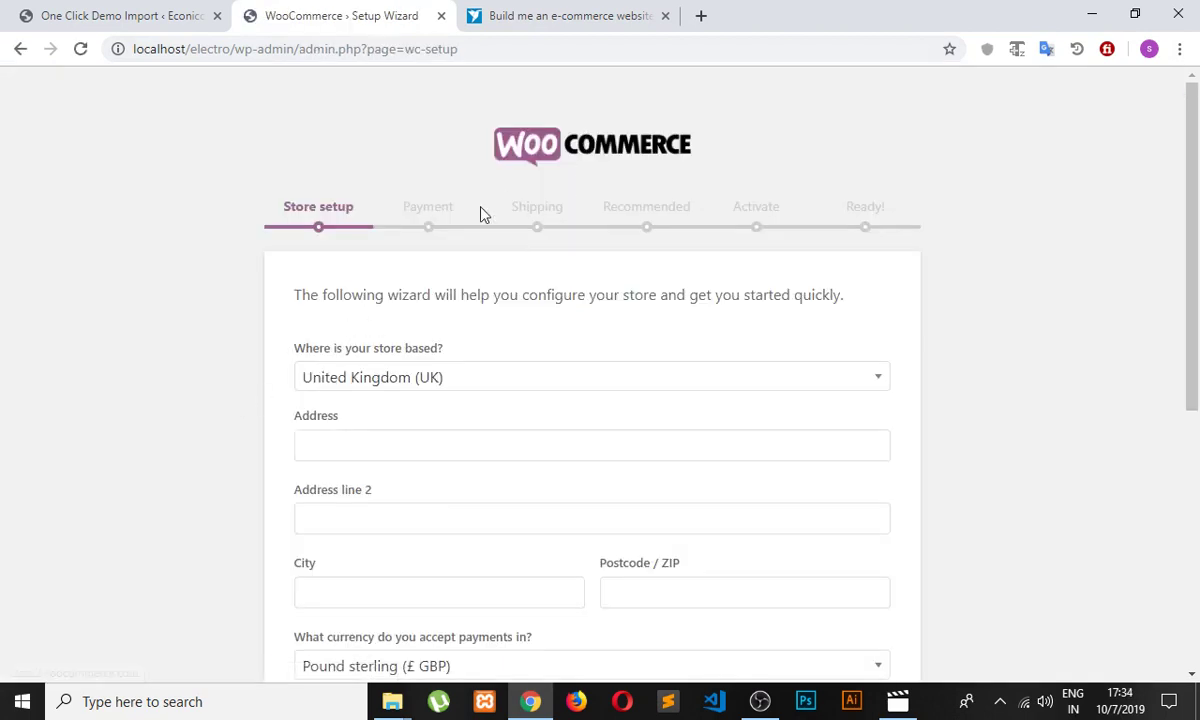
Set the store's base country to India in the store setup form.
left_click(440, 377)
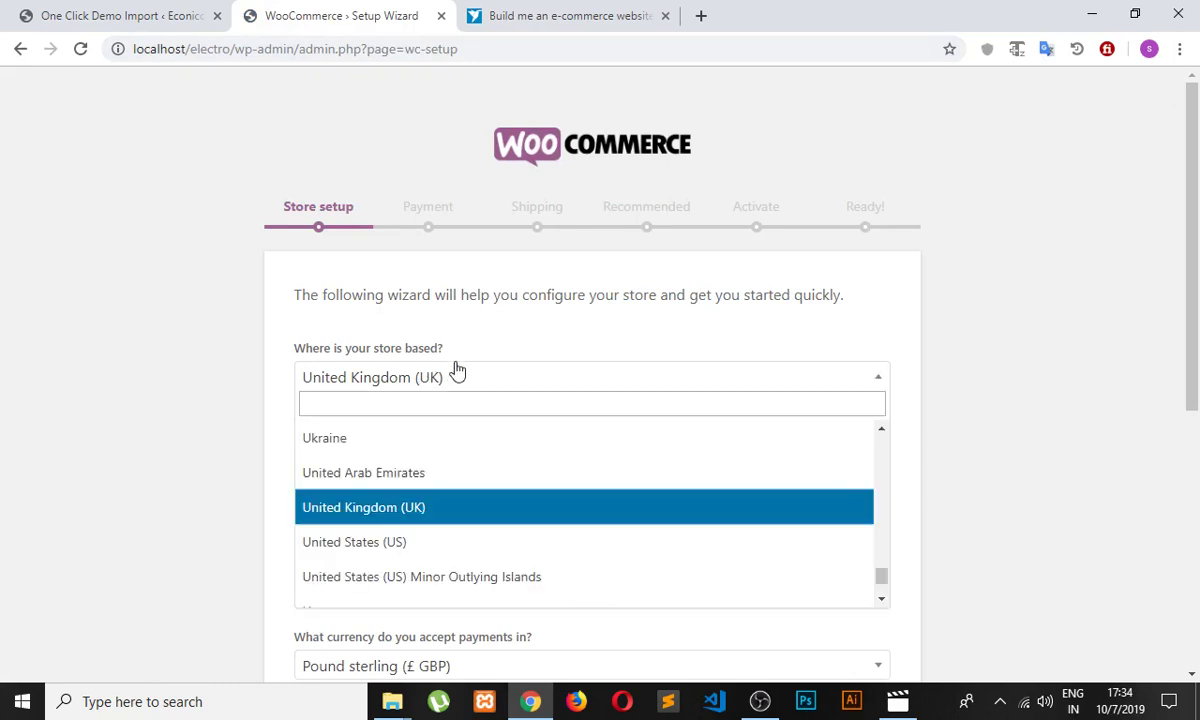
type("ind")
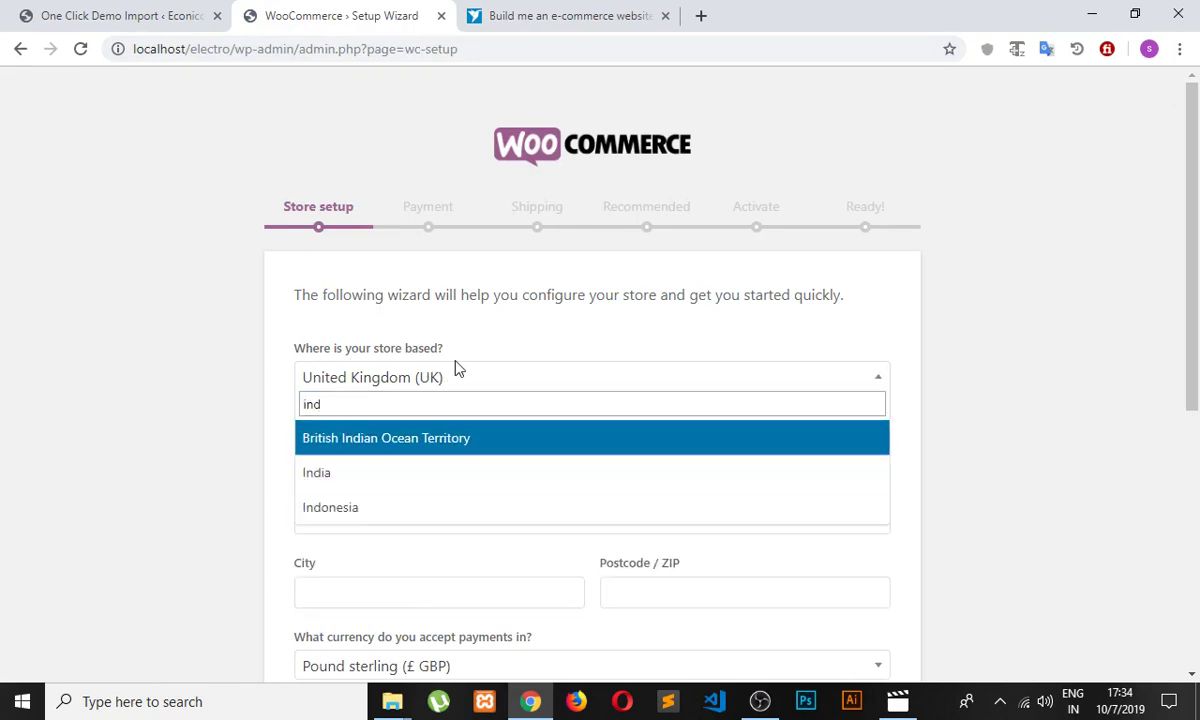
key("Down")
key("Return")
Confirm the store's country and fill in both lines of the store's address in the setup form.
key("Tab")
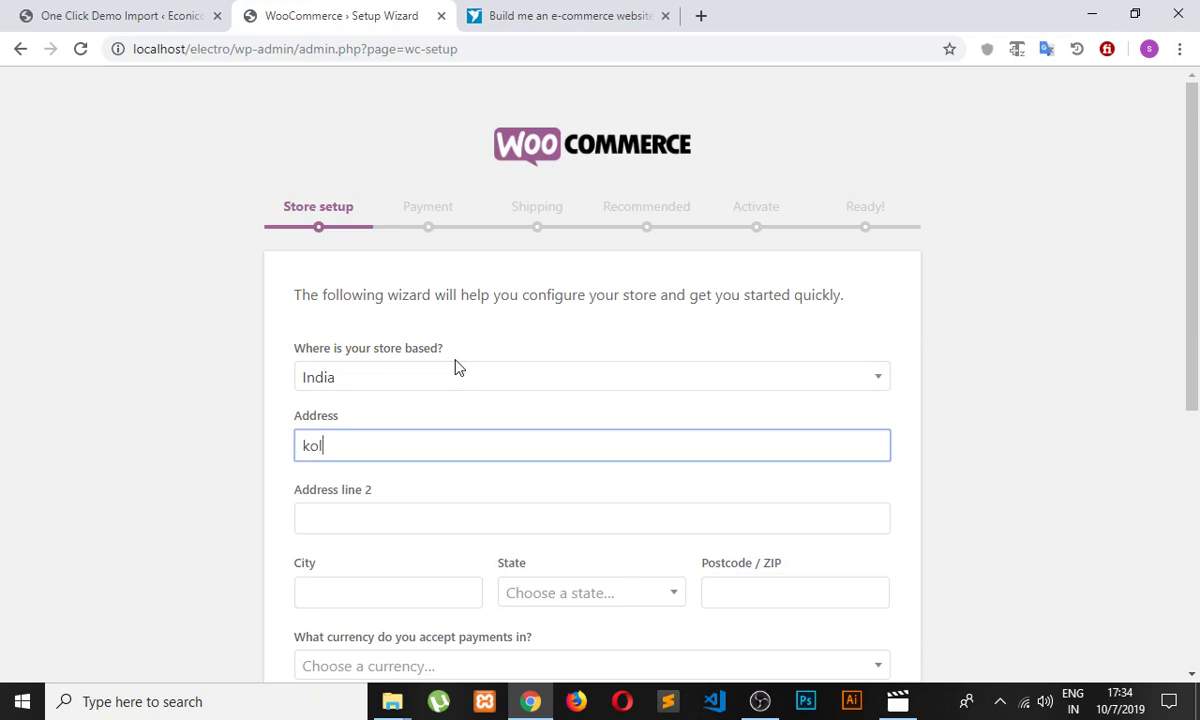
key("Tab")
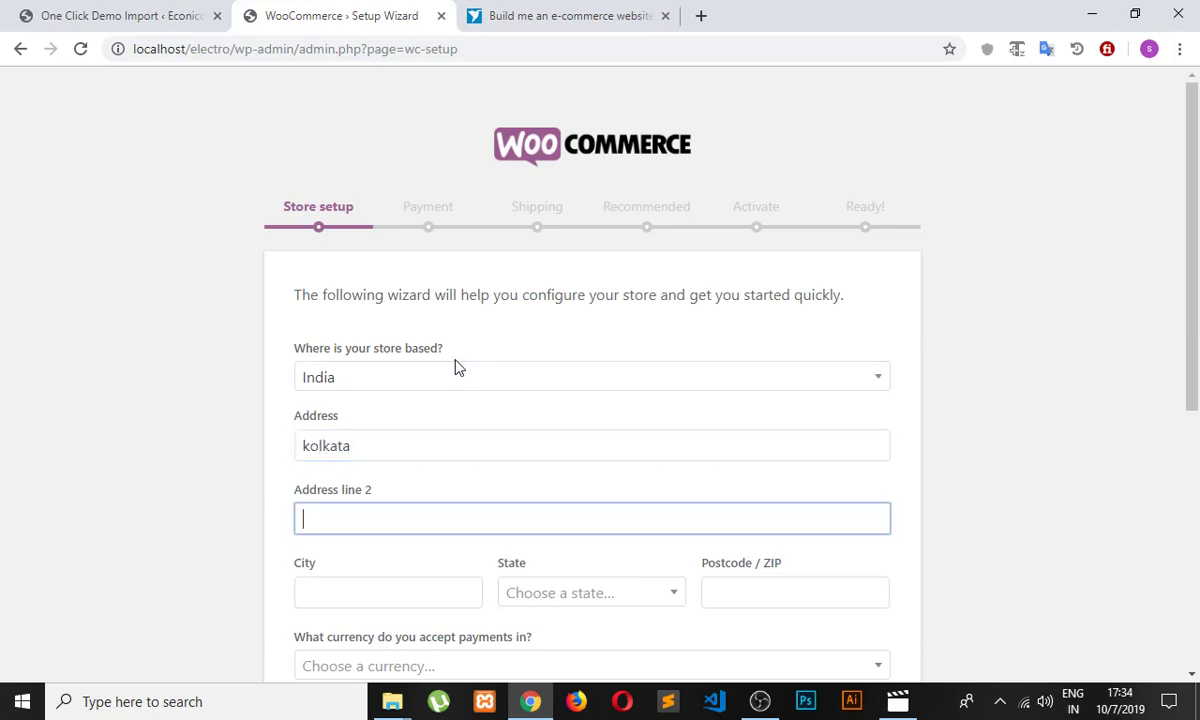
type("kolkata")
key("Tab")
Enter the store's city, choose its state and fill in the postcode.
type("kal")
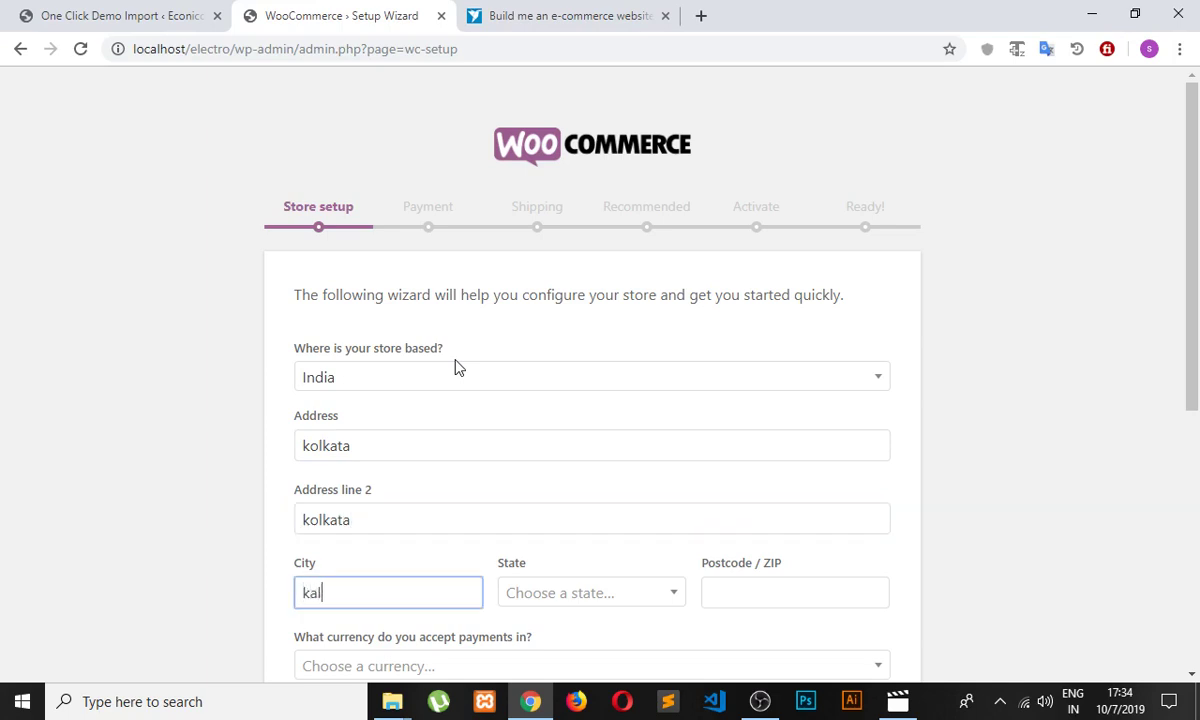
key("Tab")
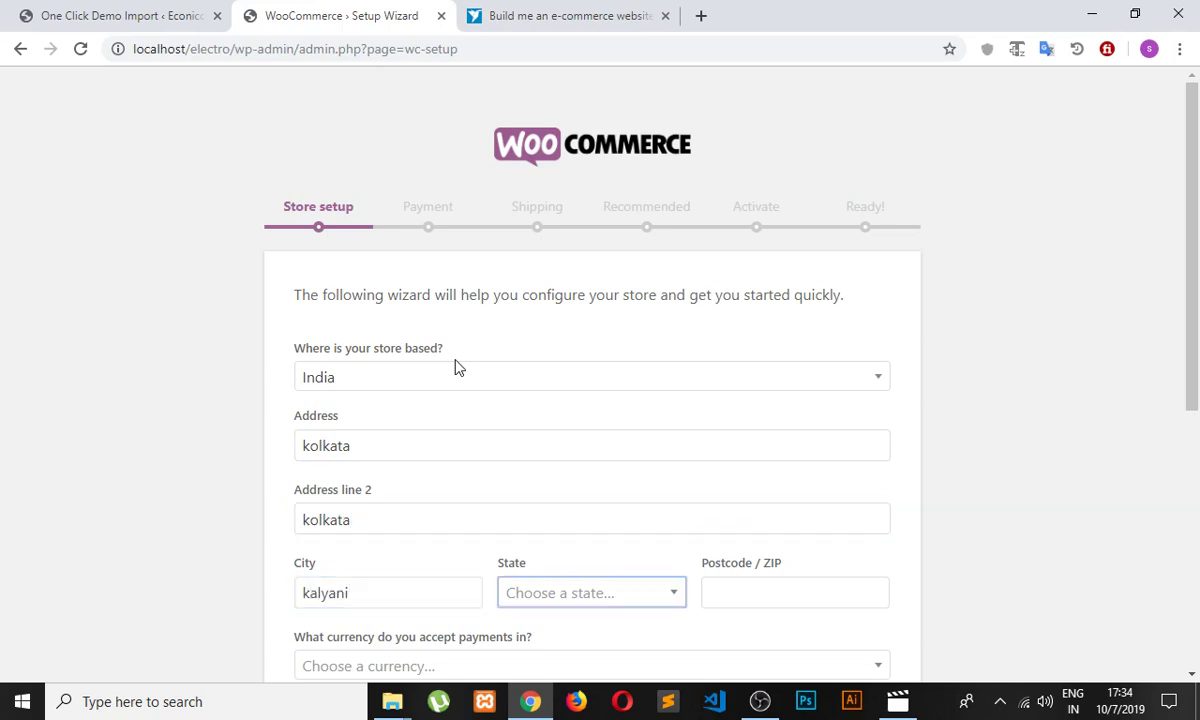
type("west")
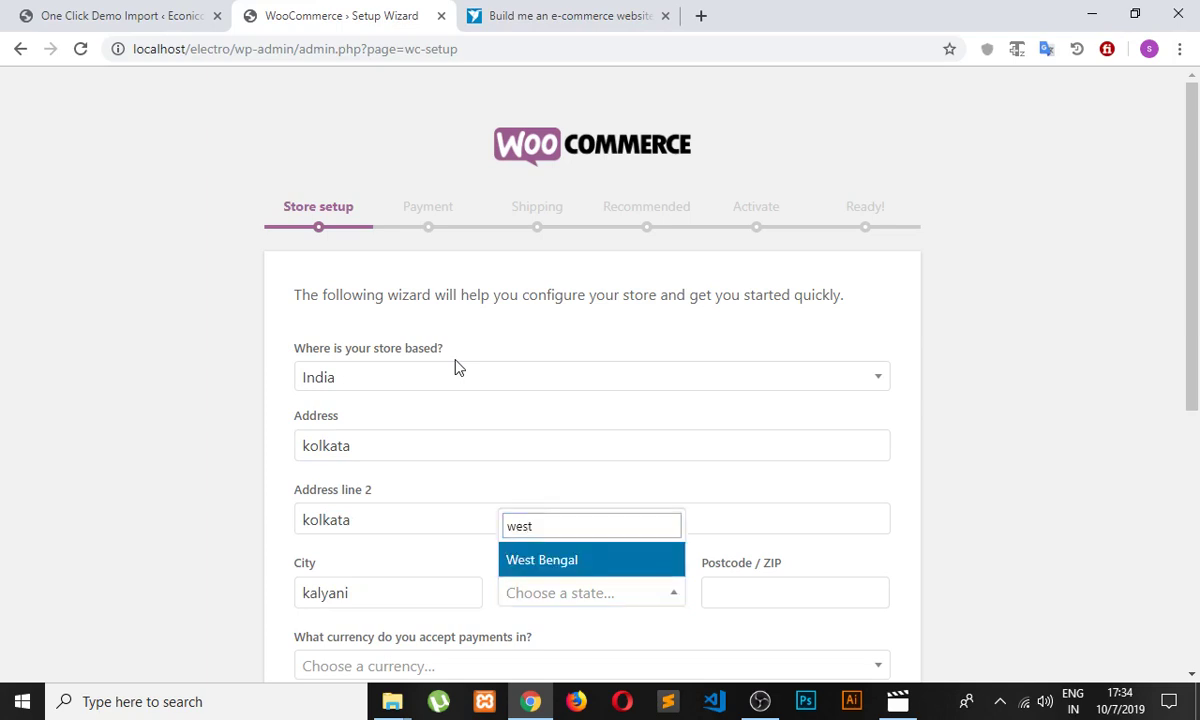
key("Return")
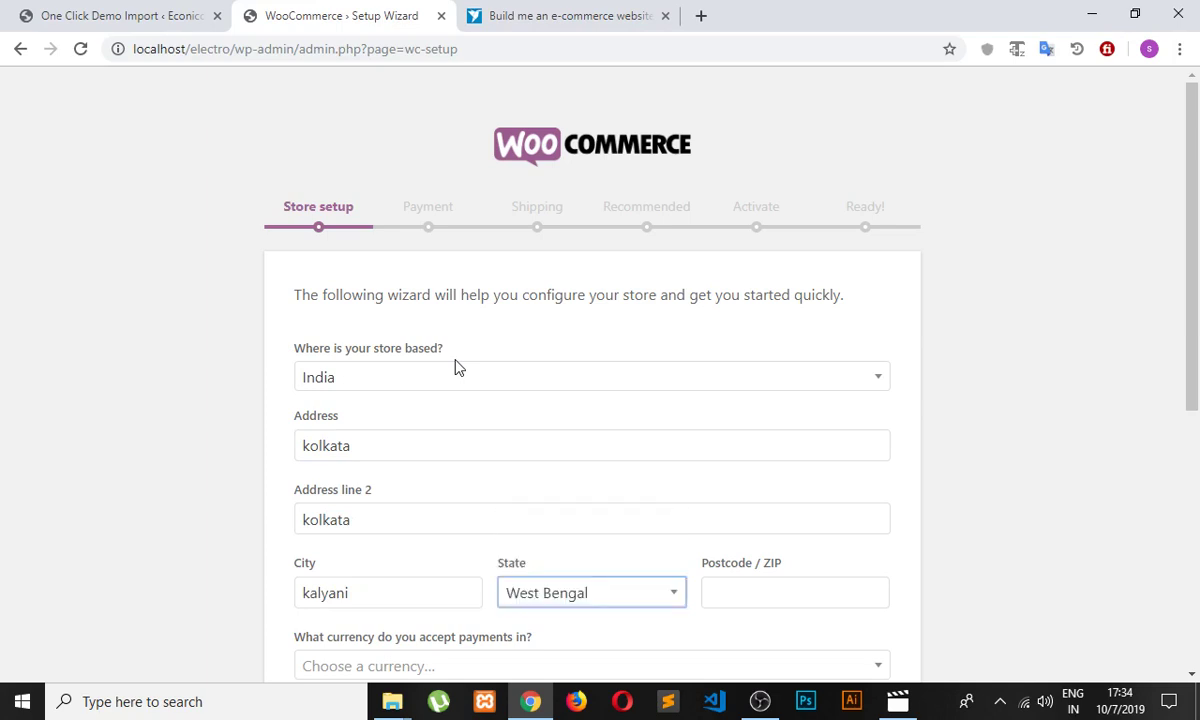
key("Tab")
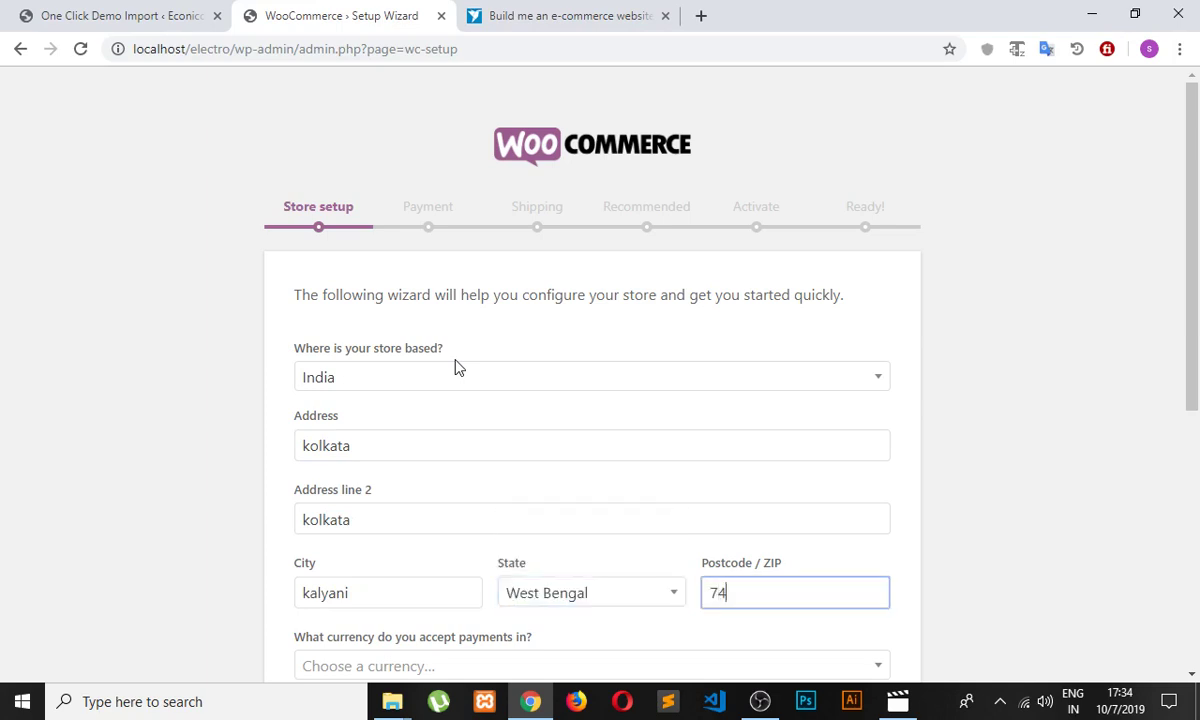
type("741245")
key("Tab")
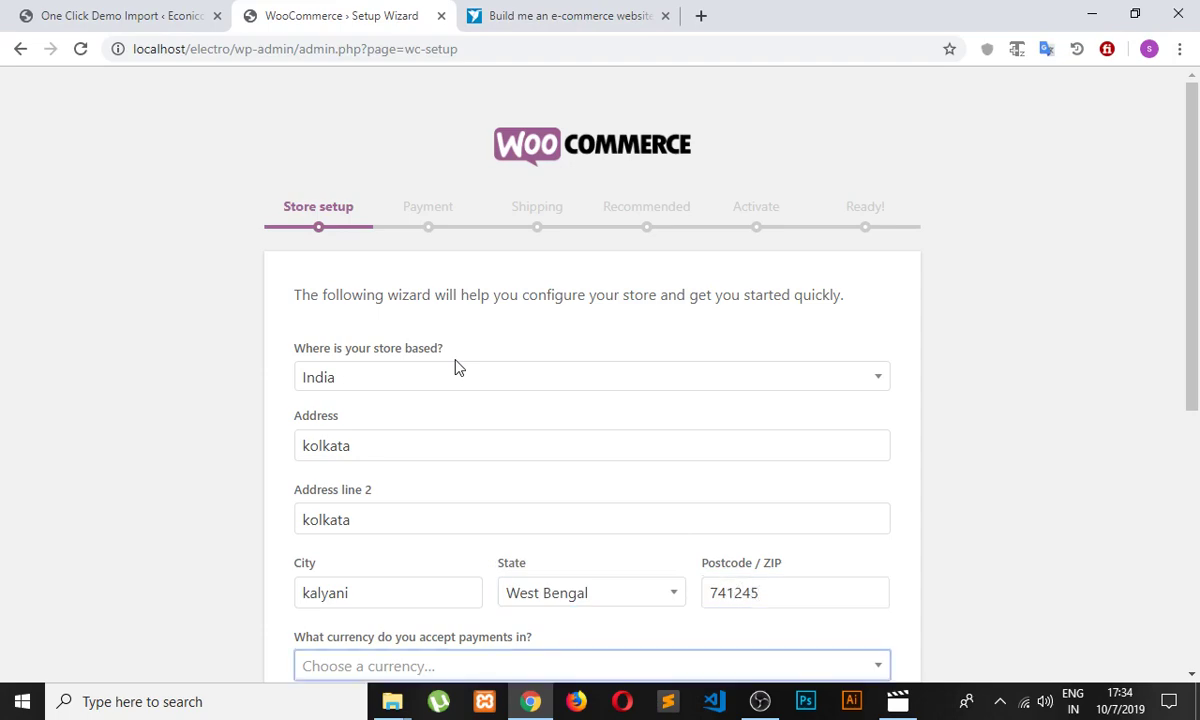
Set the accepted currency to Indian rupee (₹ INR) and submit the store setup form.
scroll(540, 300, "down", 5)
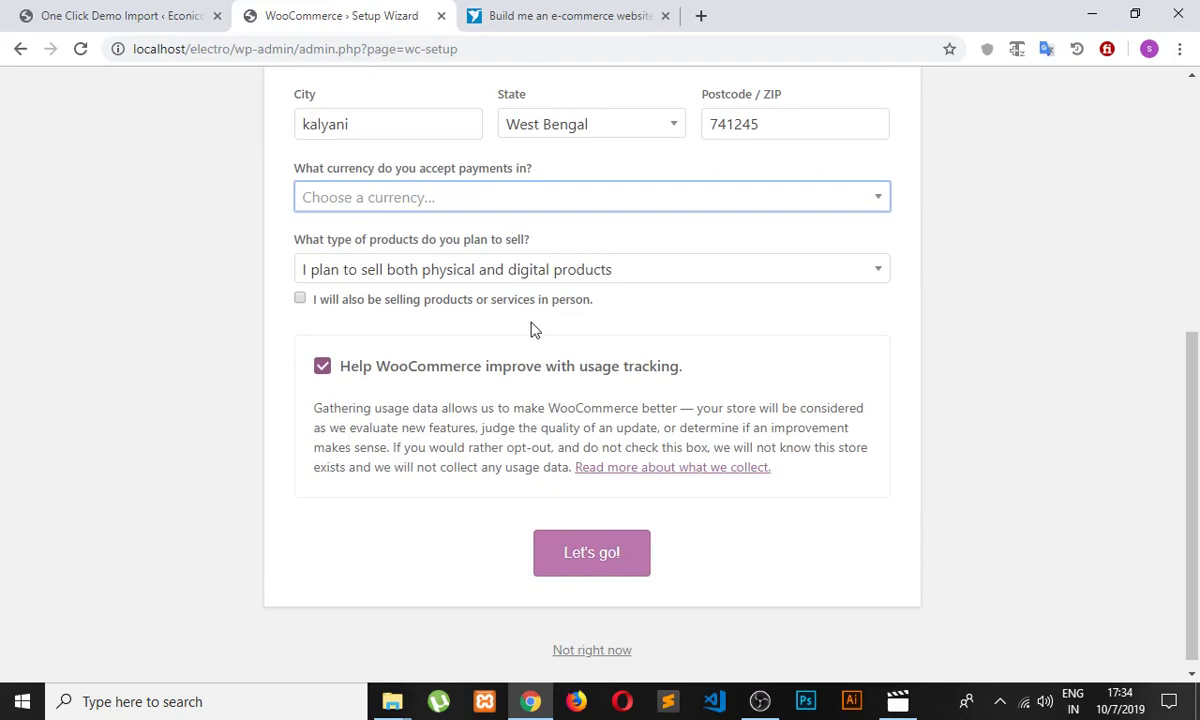
type("inr")
key("Return")
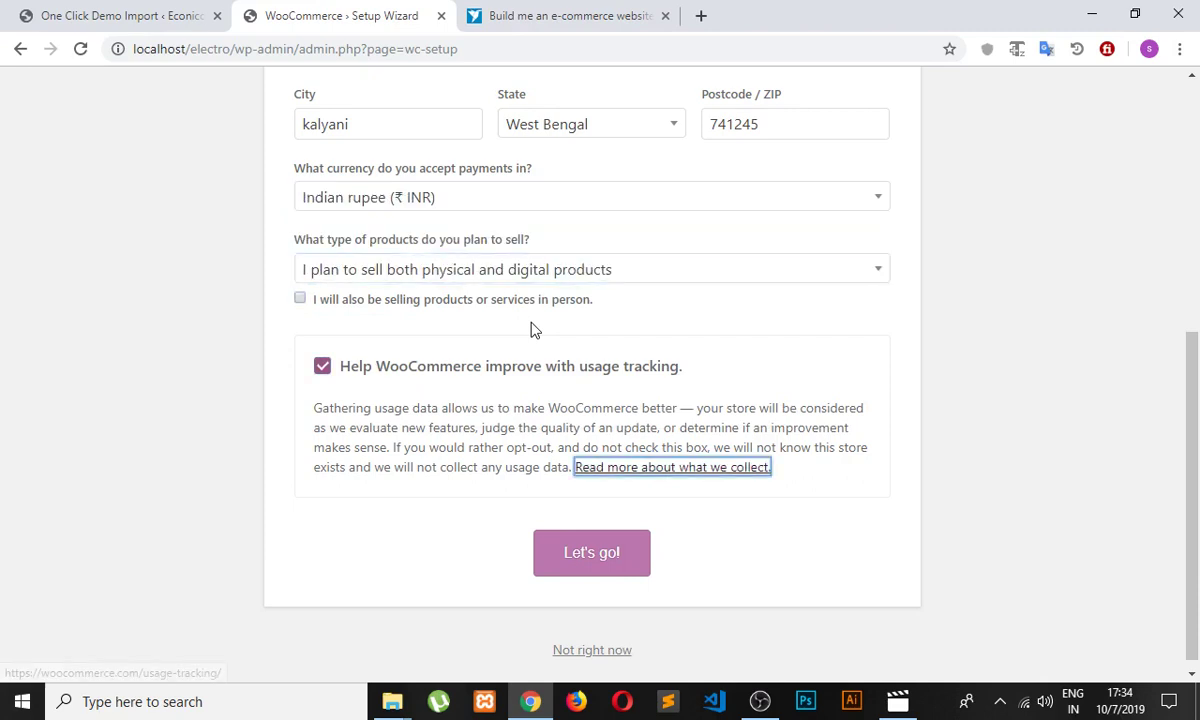
left_click(604, 569)
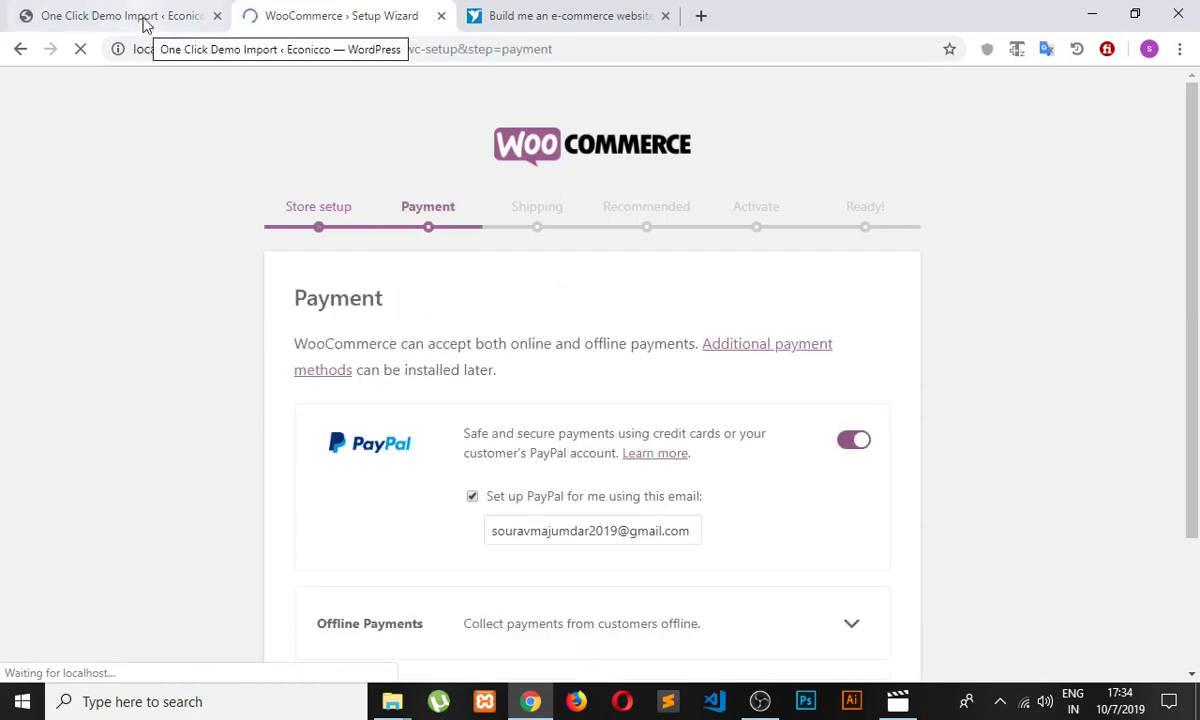
Disable PayPal, enable Cash on delivery among the offline payments and continue to the shipping setup.
scroll(285, 280, "down", 3)
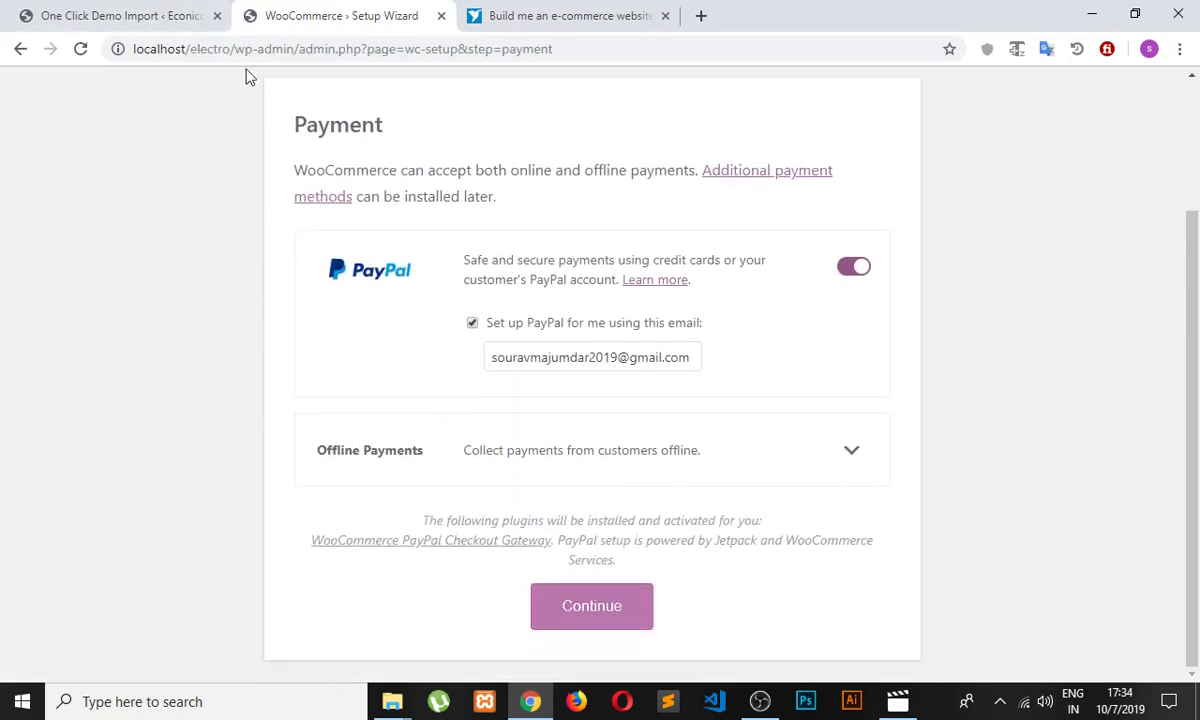
left_click(853, 267)
left_click(810, 508)
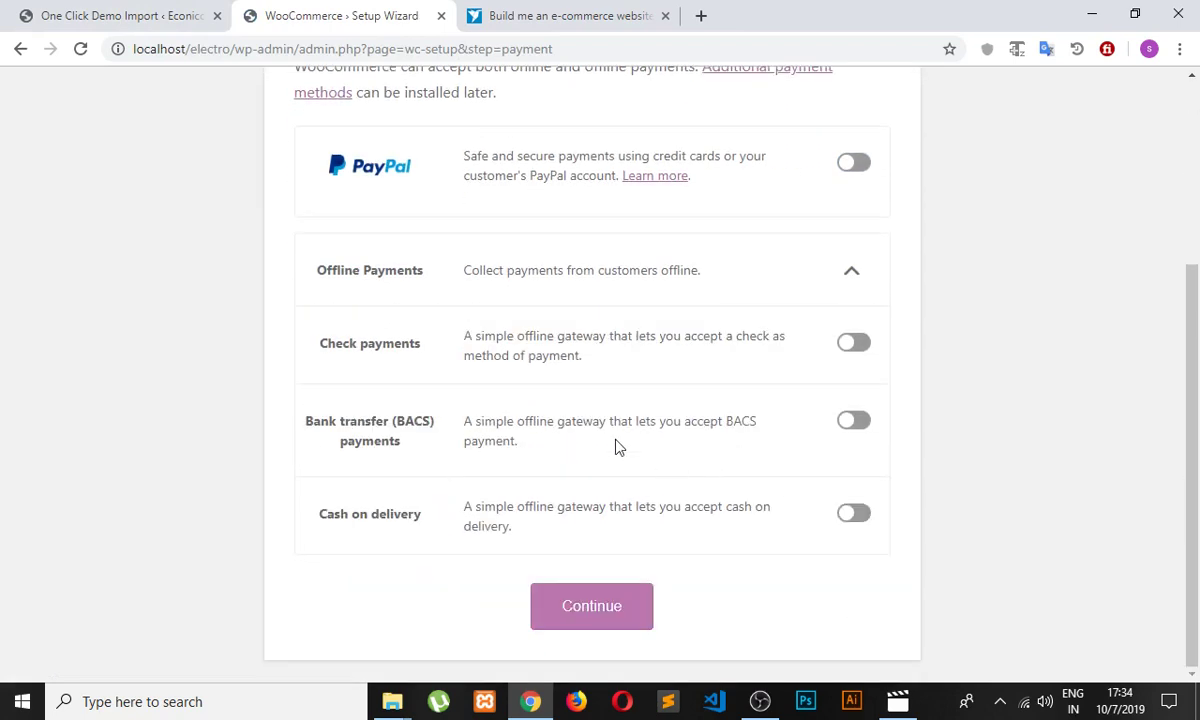
left_click(853, 514)
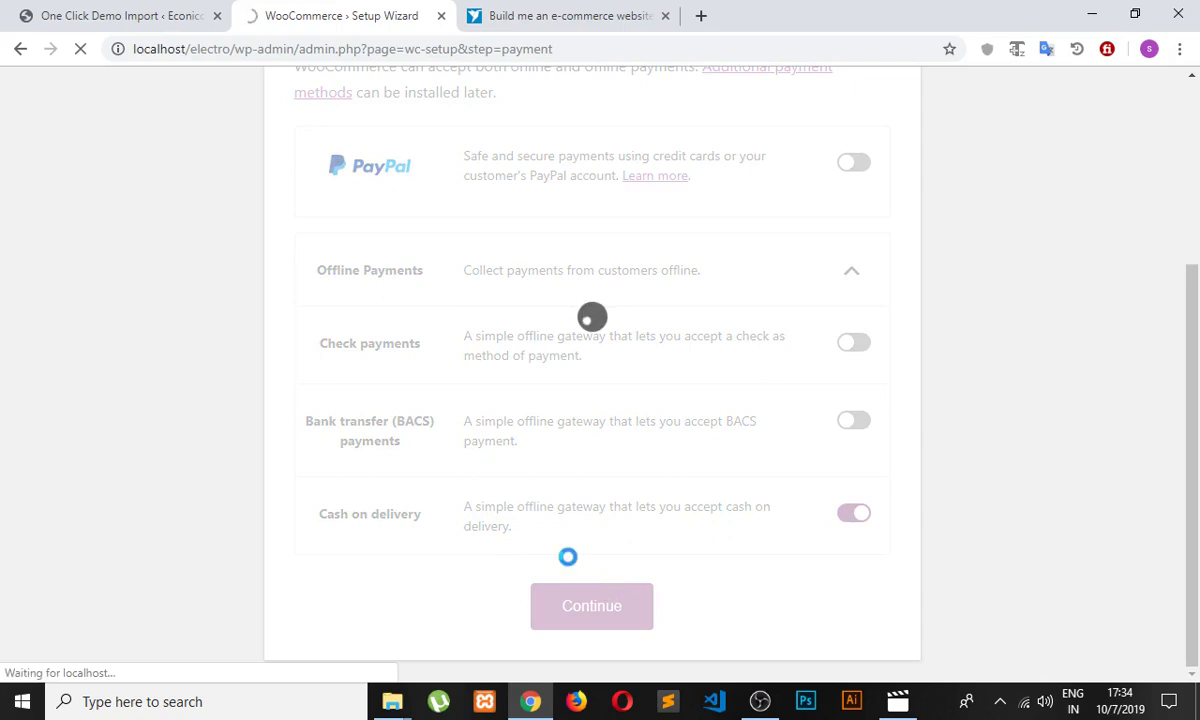
scroll(550, 325, "up", 1)
scroll(550, 325, "up", 1)
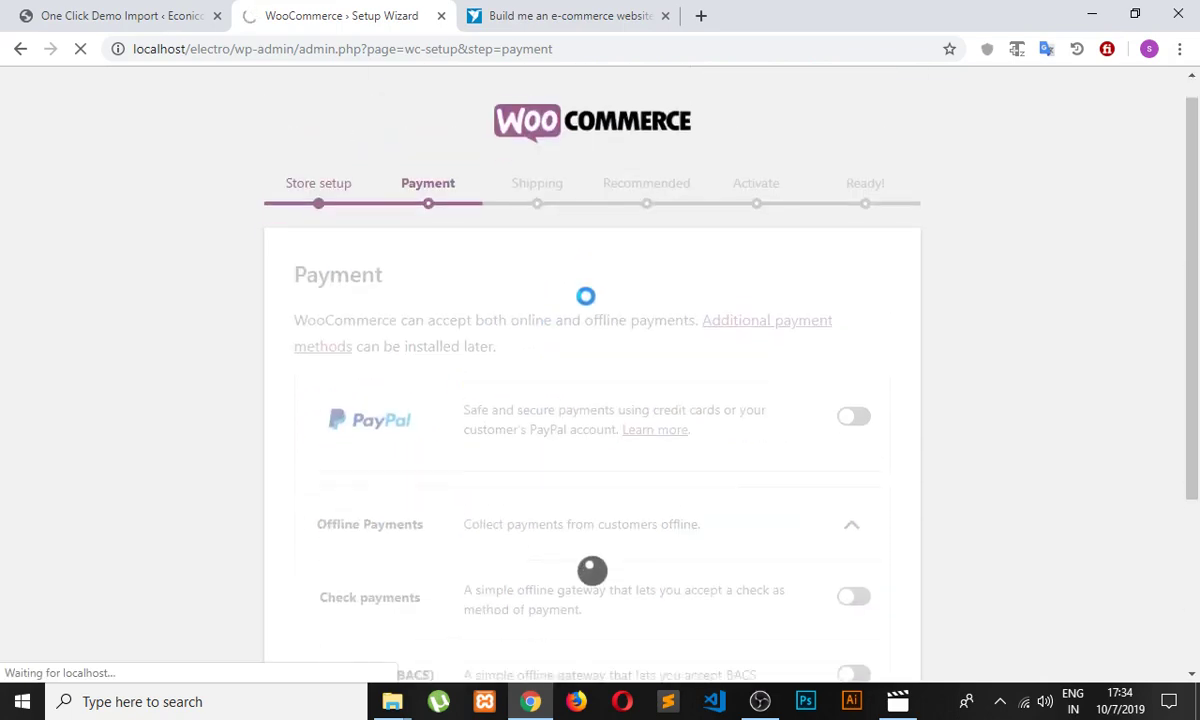
Set India and the locations not covered by other zones to Free Shipping, switch both zones off and continue.
scroll(587, 295, "down", 3)
scroll(539, 340, "down", 3)
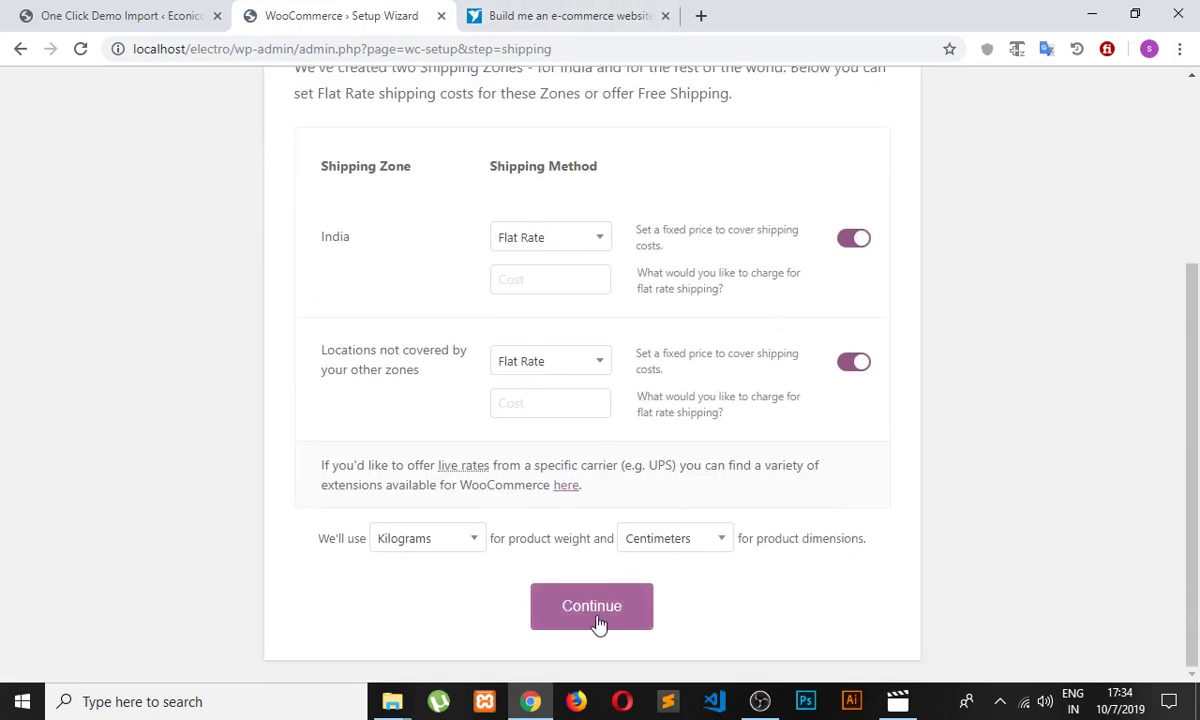
scroll(590, 355, "up", 1)
left_click(555, 331)
left_click(540, 393)
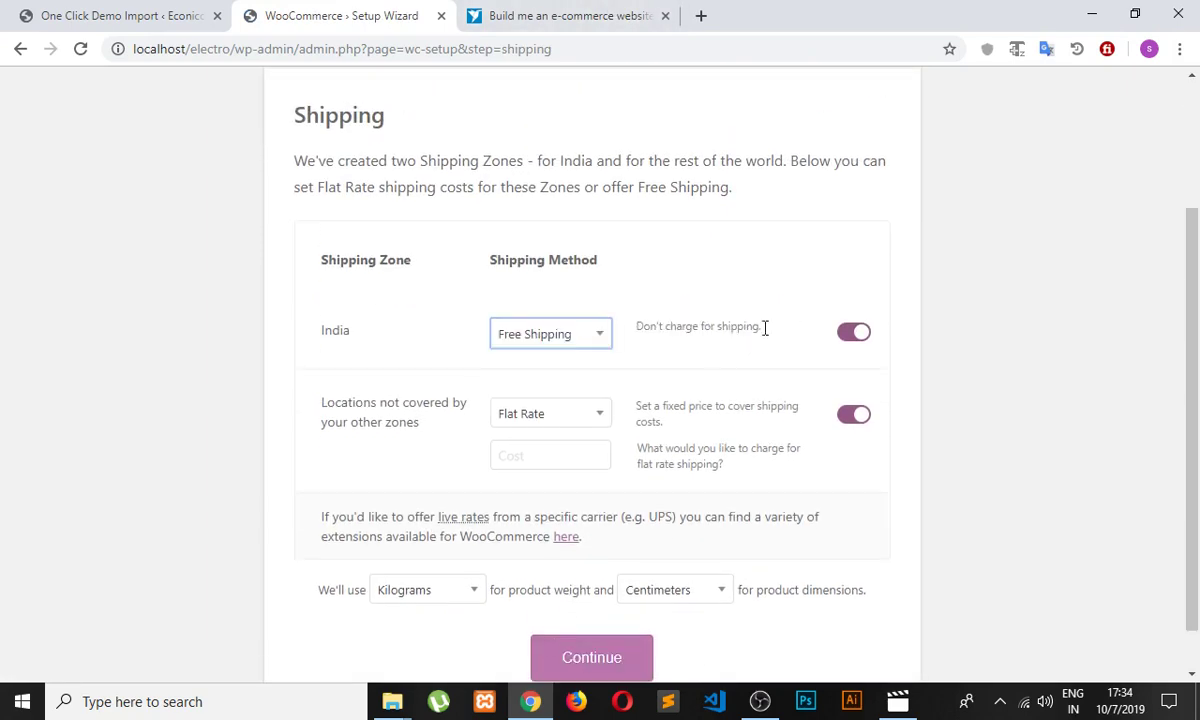
left_click(845, 330)
left_click(835, 414)
left_click(540, 413)
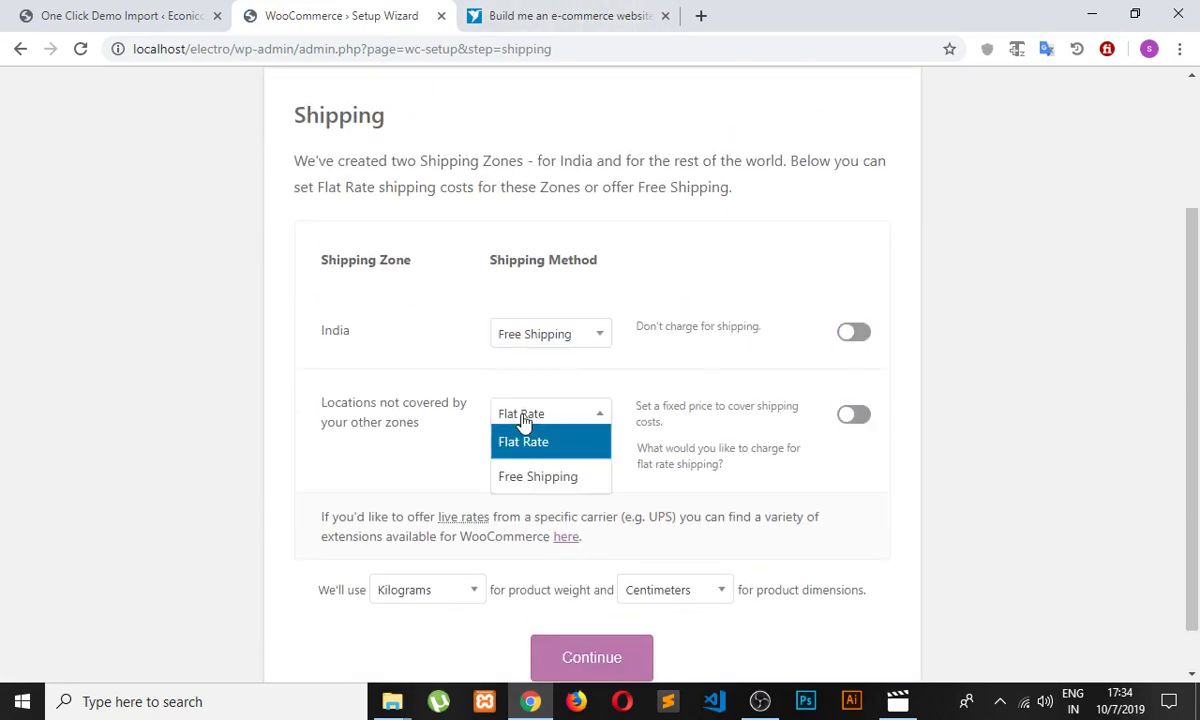
left_click(533, 477)
left_click(590, 606)
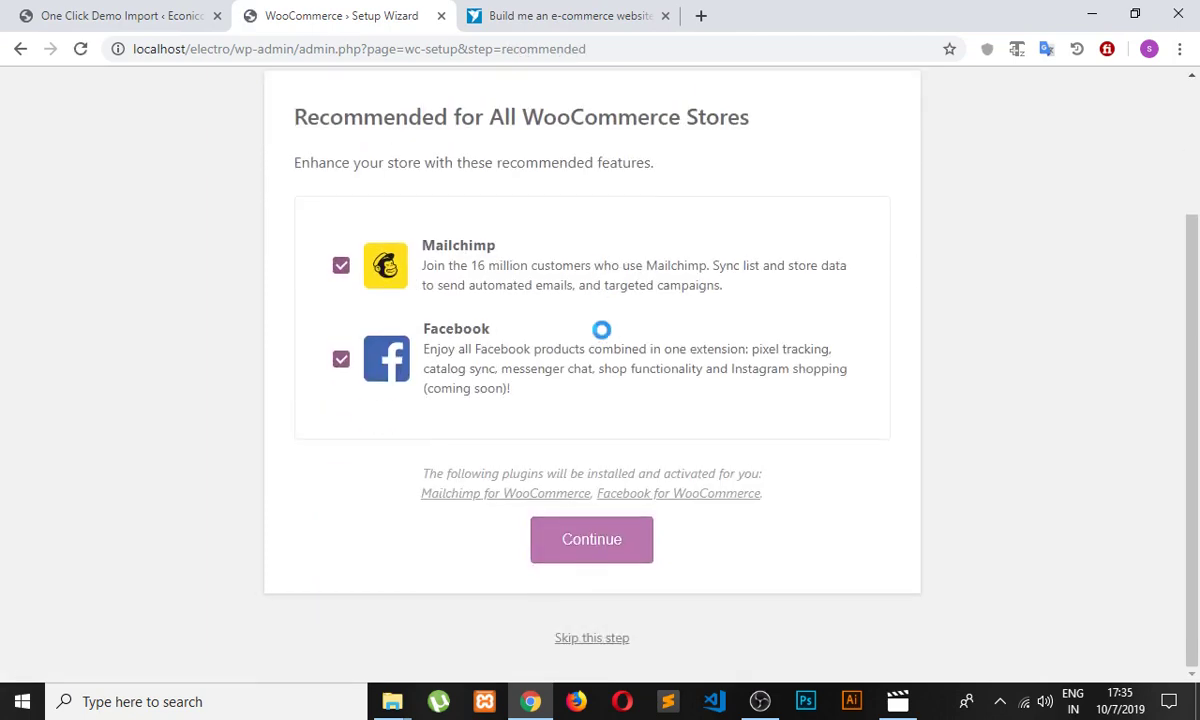
Deselect Mailchimp and Facebook, and skip both the recommended features and the Jetpack connection.
left_click(341, 265)
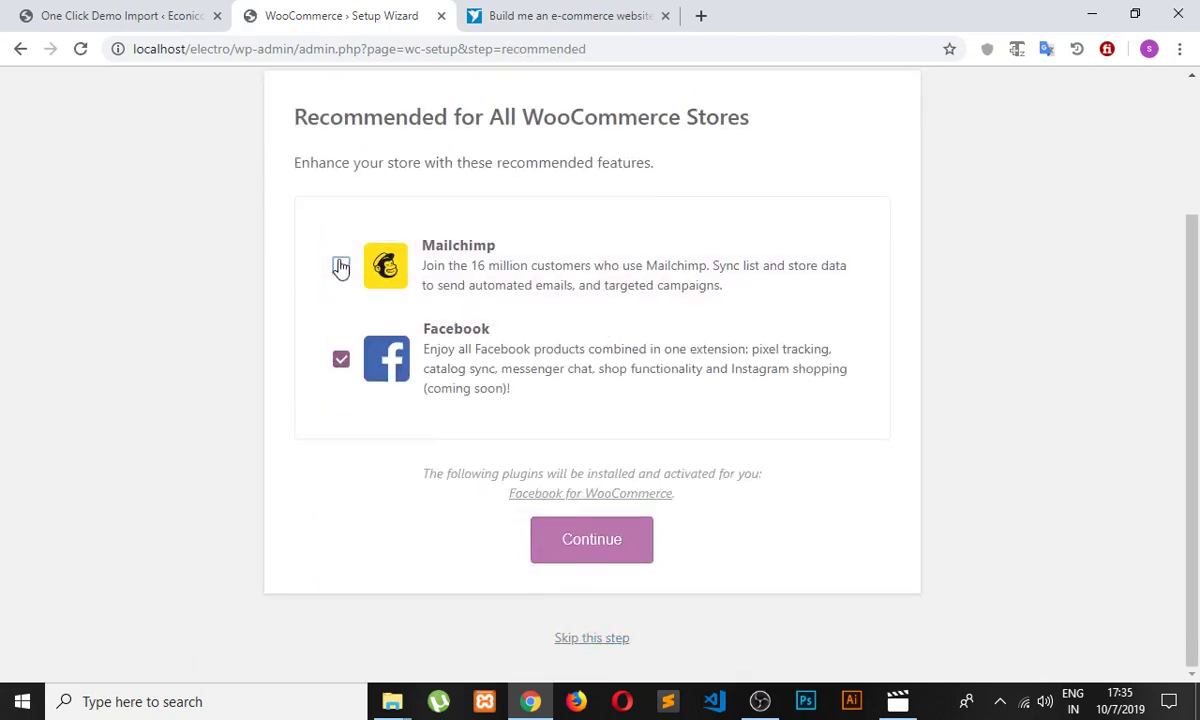
left_click(341, 359)
left_click(590, 640)
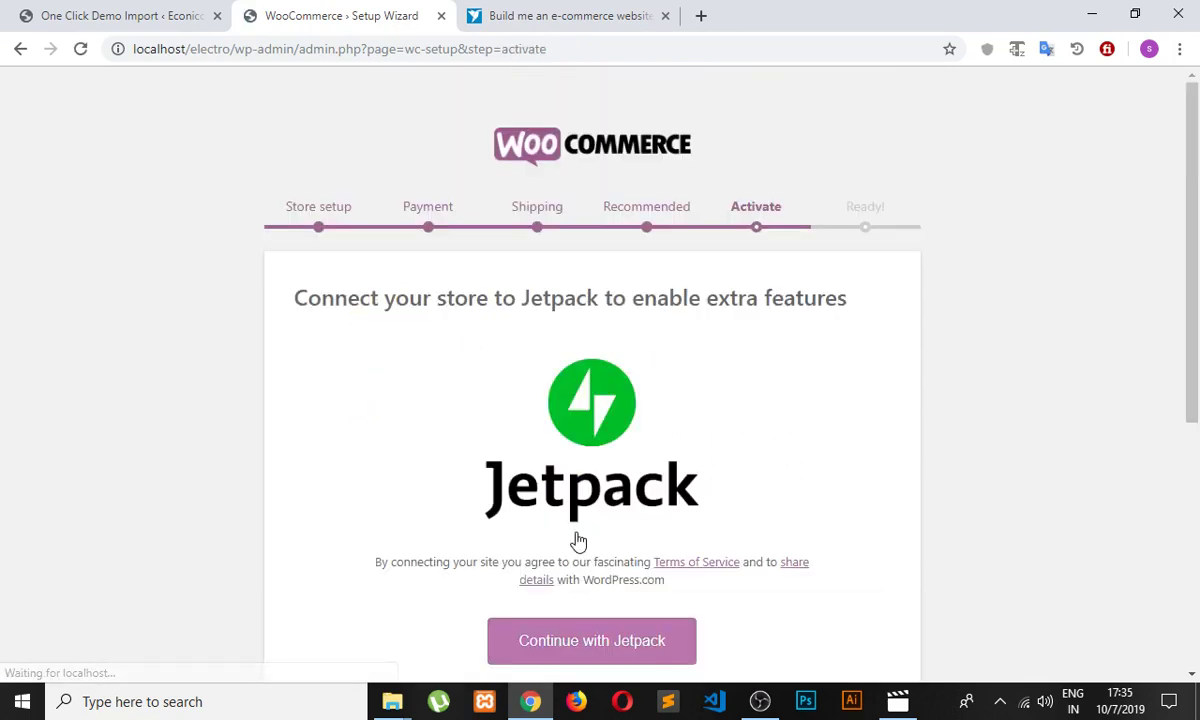
scroll(580, 500, "down", 5)
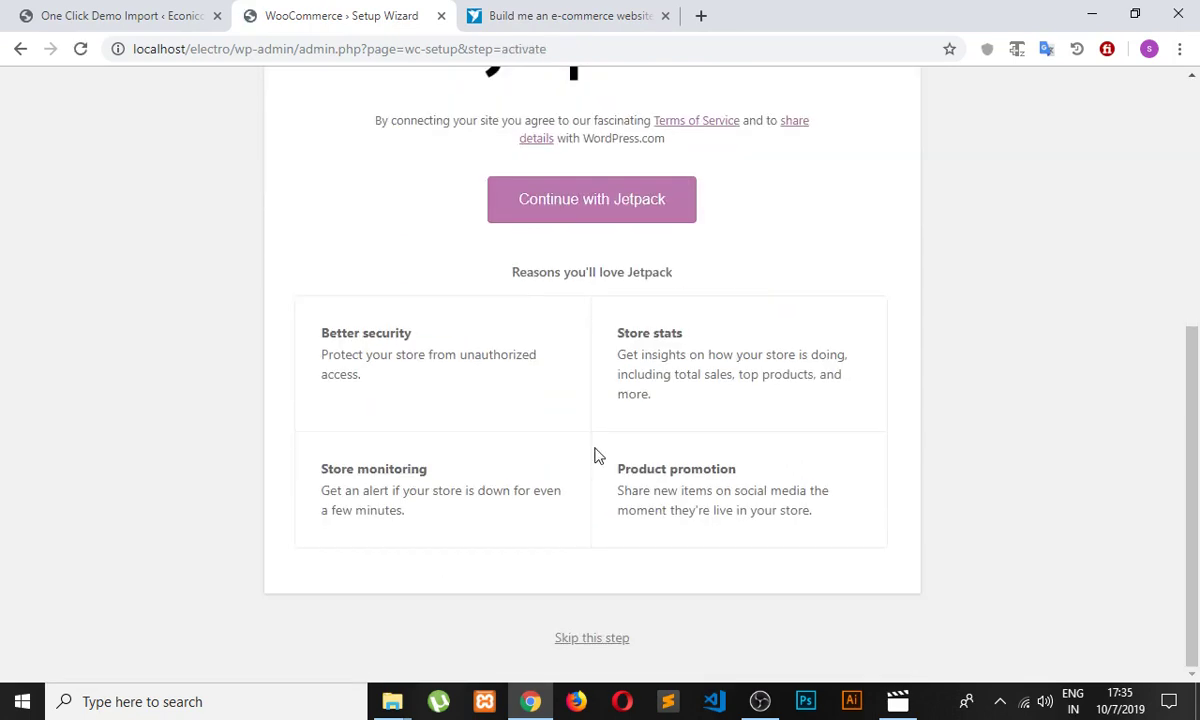
left_click(581, 642)
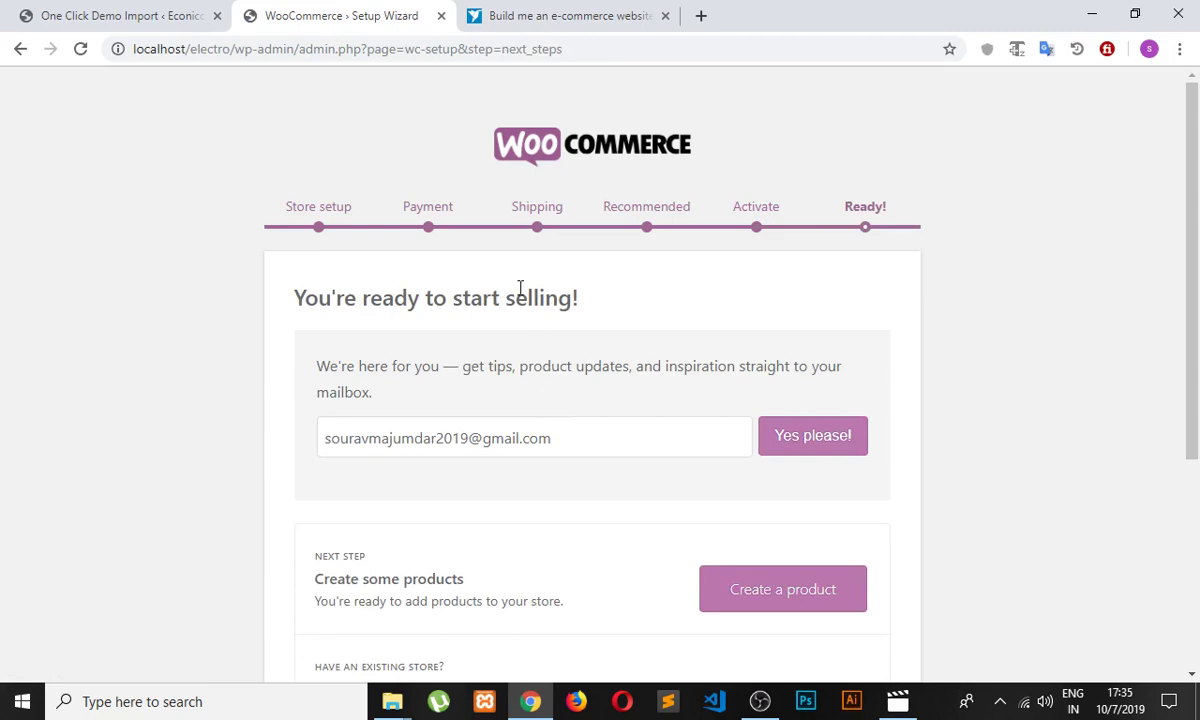
Review the wizard's final page and leave it for the WordPress dashboard.
scroll(525, 200, "down", 3)
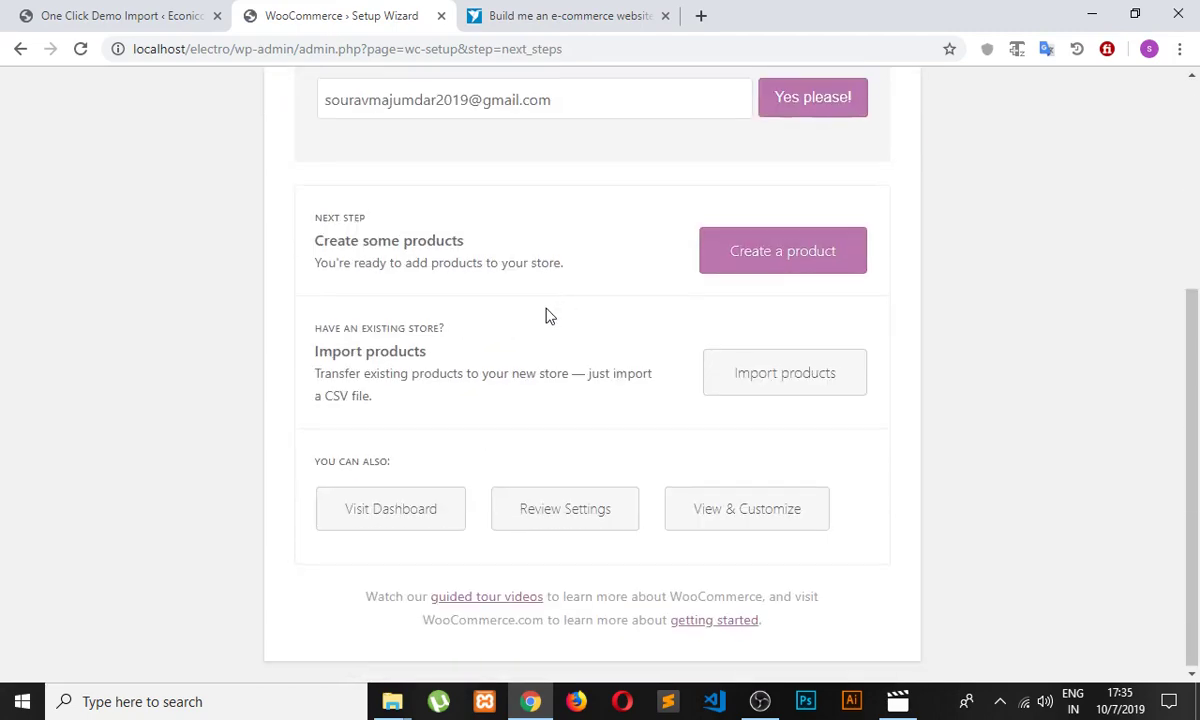
scroll(548, 316, "up", 3)
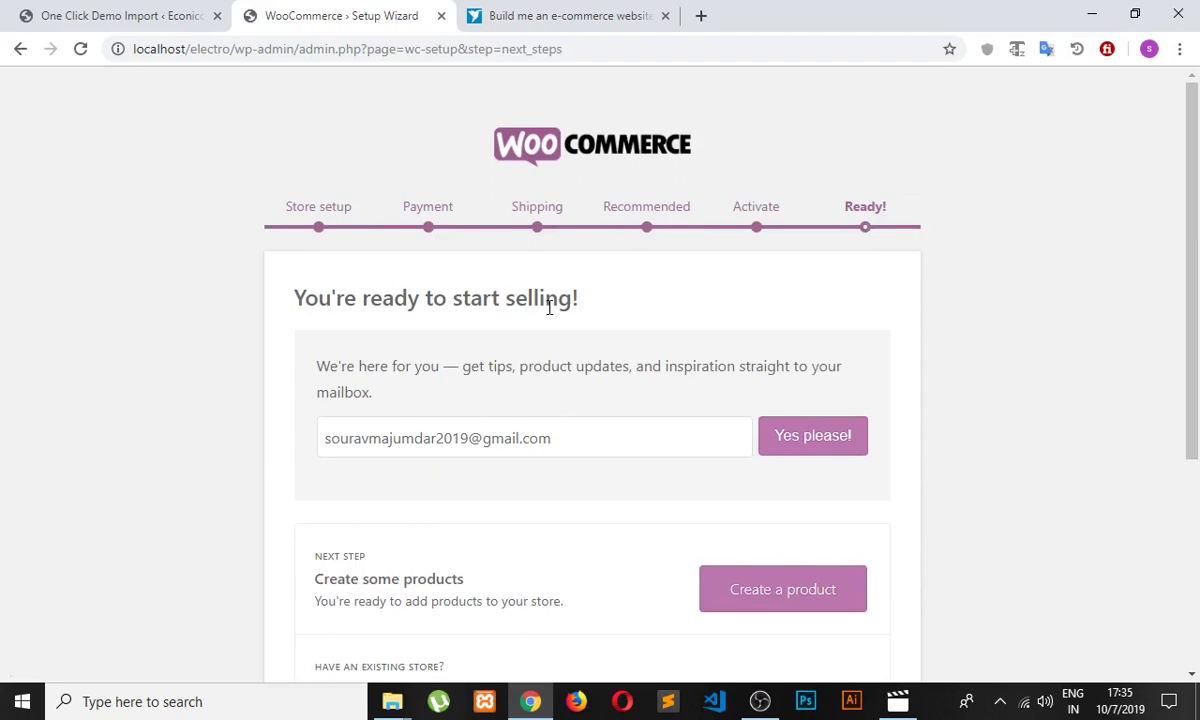
scroll(480, 190, "down", 3)
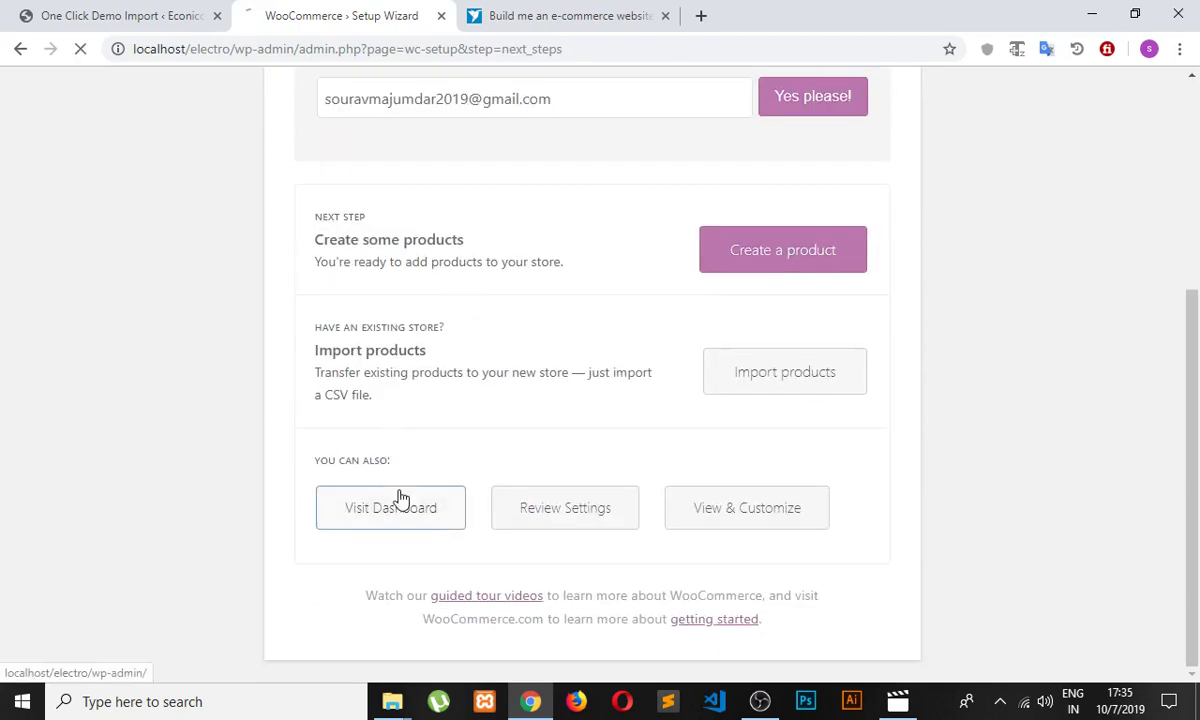
left_click(396, 496)
scroll(450, 399, "up", 3)
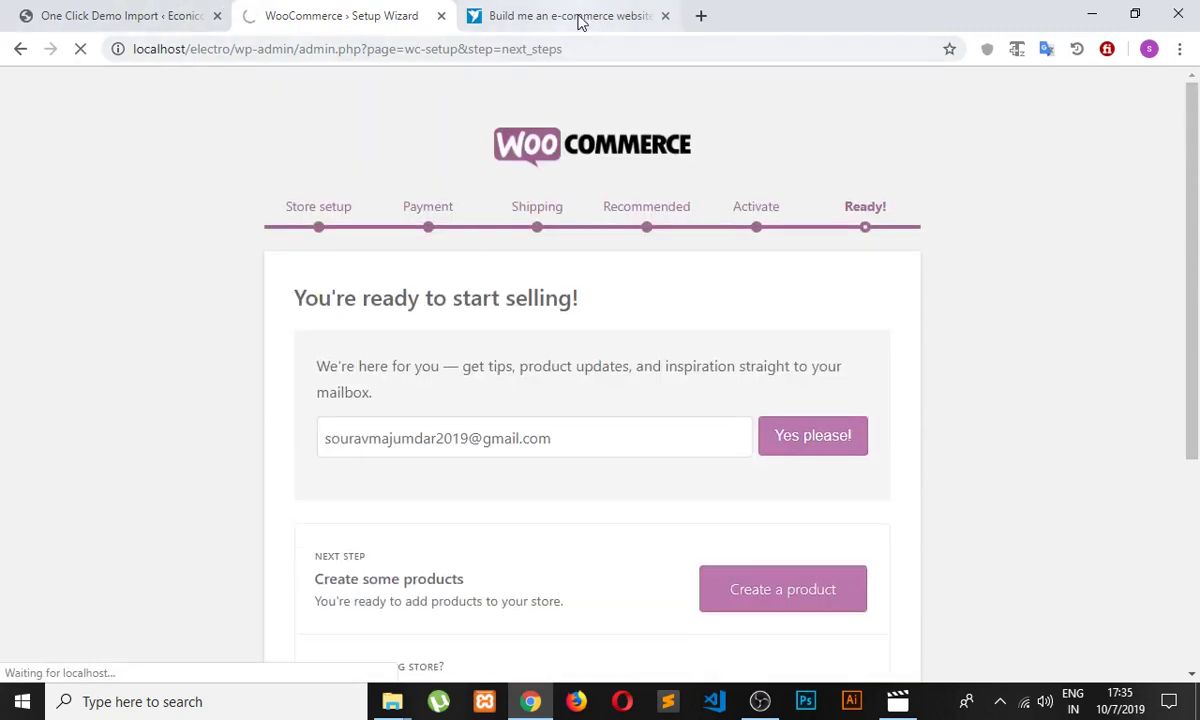
Dismiss the notice about available plugin updates on the dashboard.
scroll(316, 276, "down", 3)
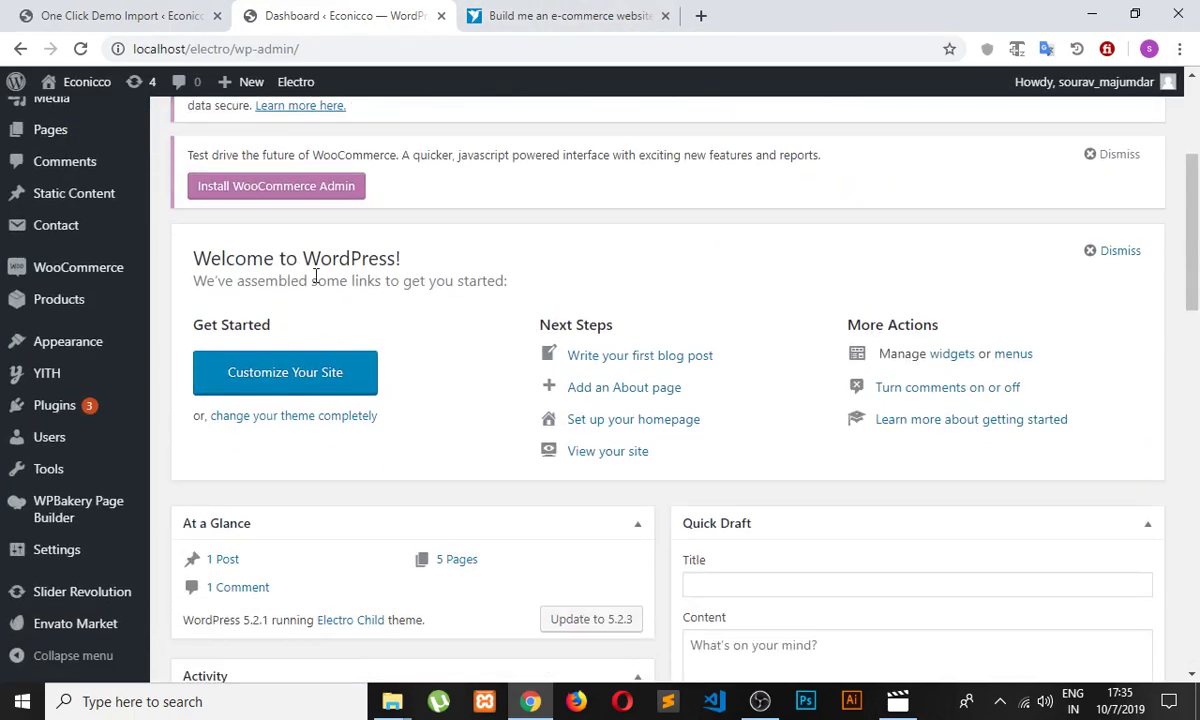
scroll(407, 279, "up", 3)
scroll(548, 388, "down", 4)
scroll(500, 340, "up", 3)
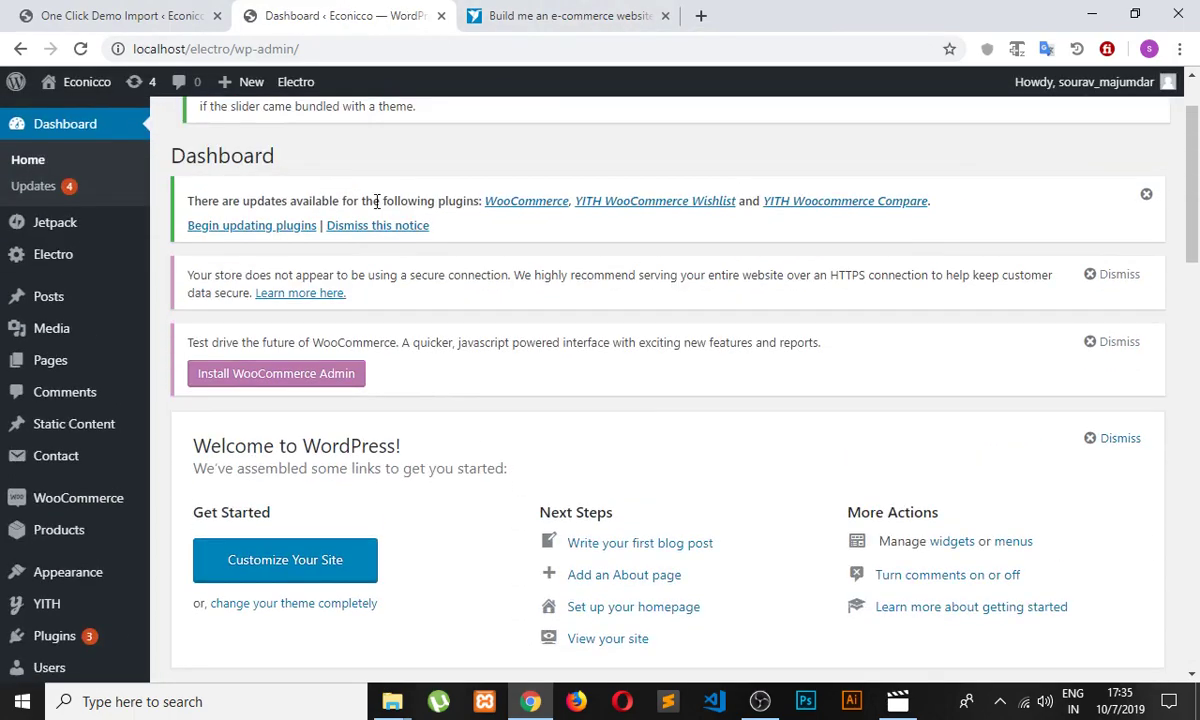
left_click(380, 226)
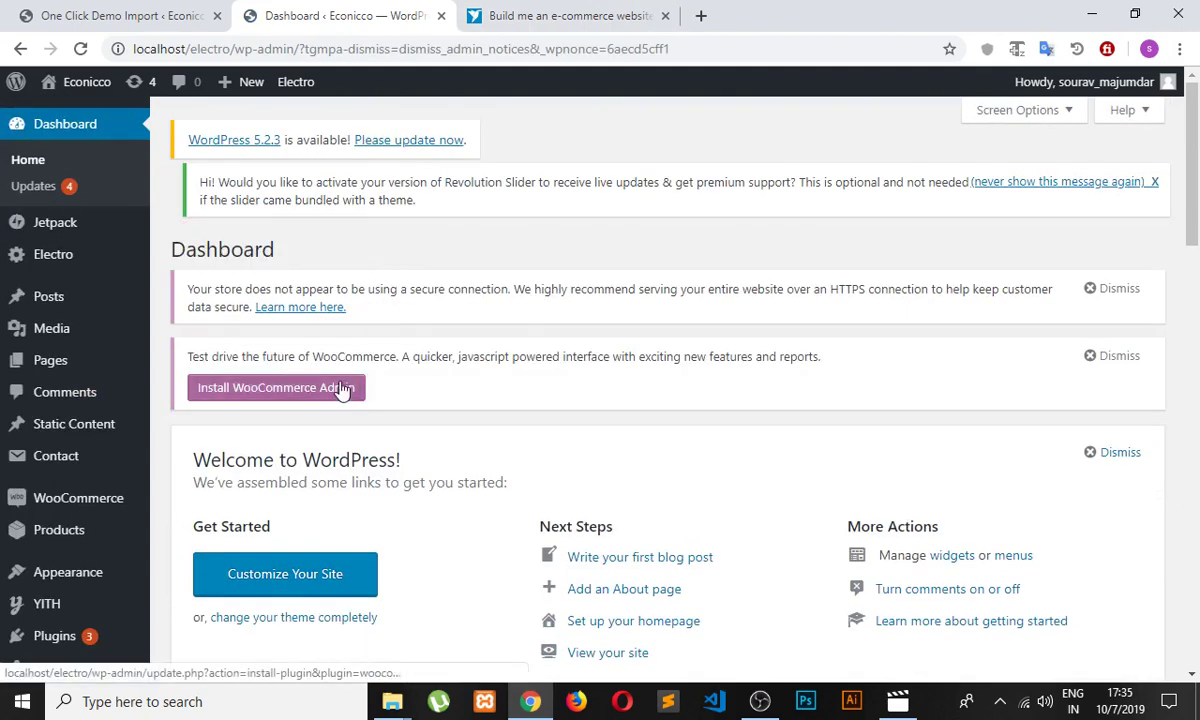
Switch back to the One Click Demo Import tab, reload the page and locate its demo data import option.
mouse_move(64, 248)
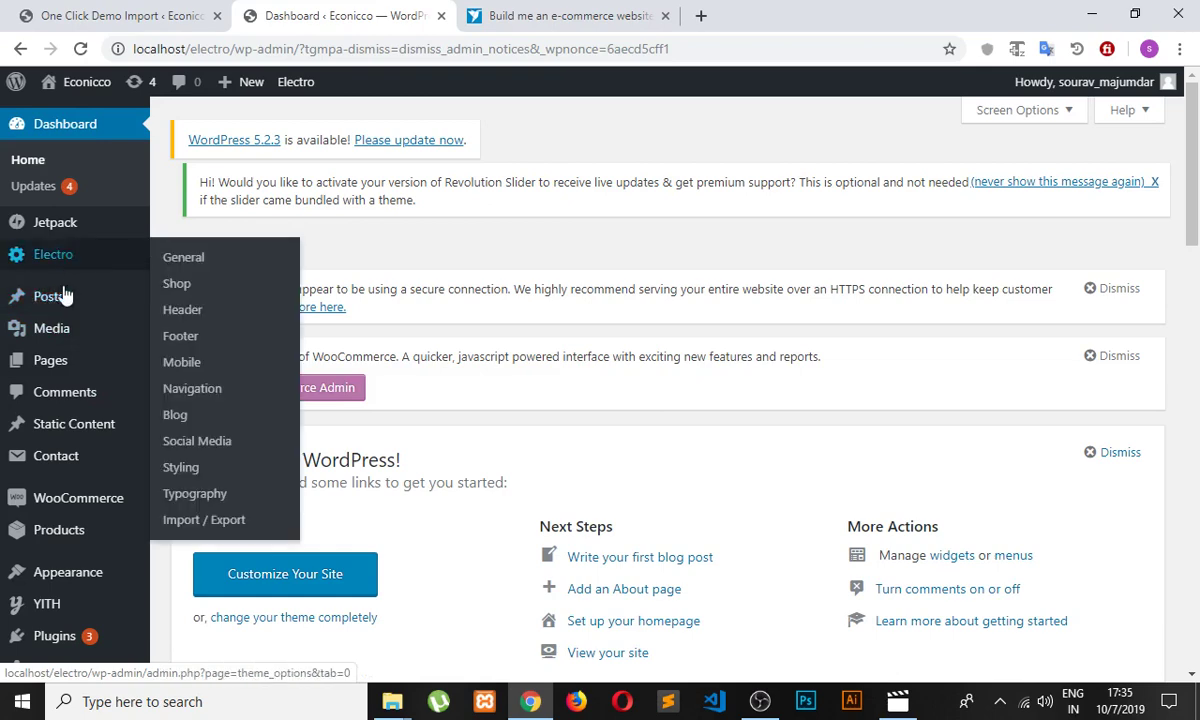
scroll(40, 330, "down", 5)
mouse_move(72, 369)
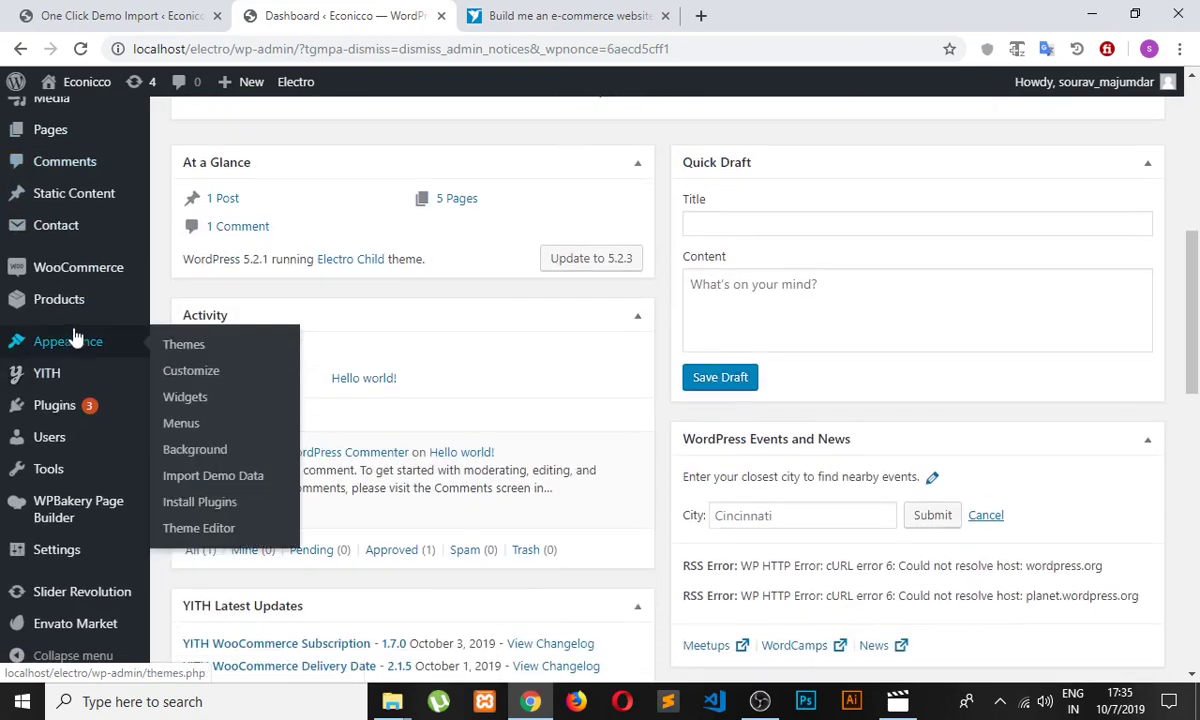
left_click(92, 14)
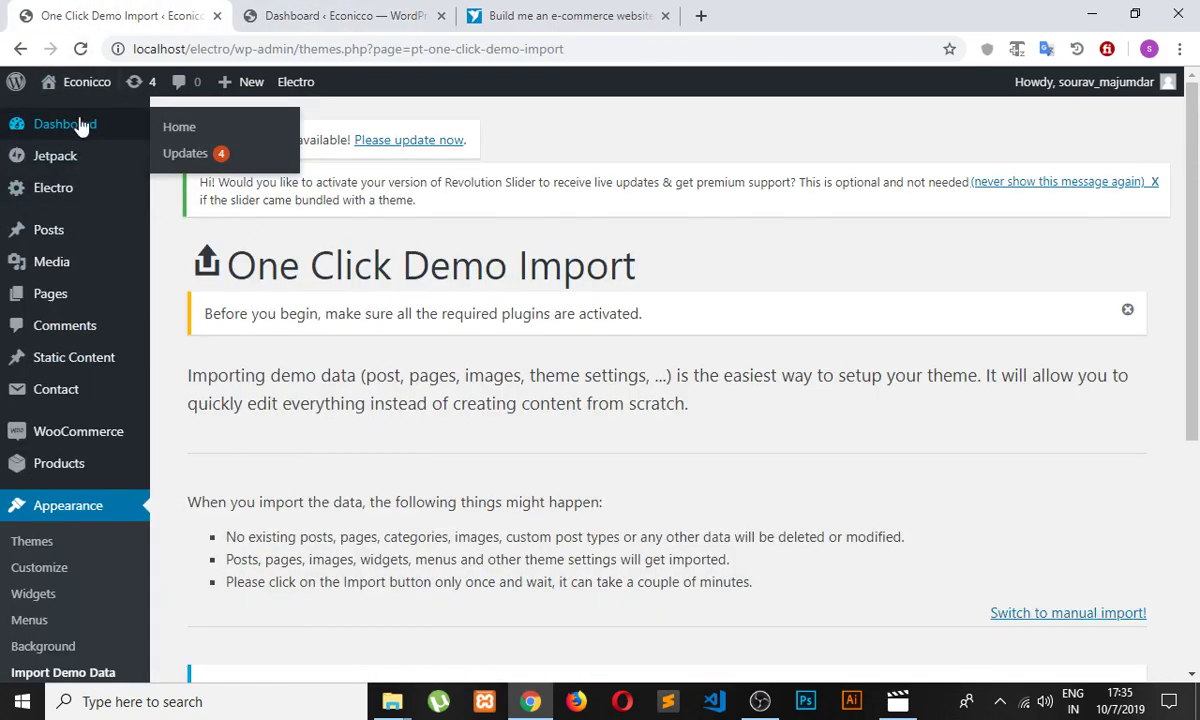
left_click(80, 48)
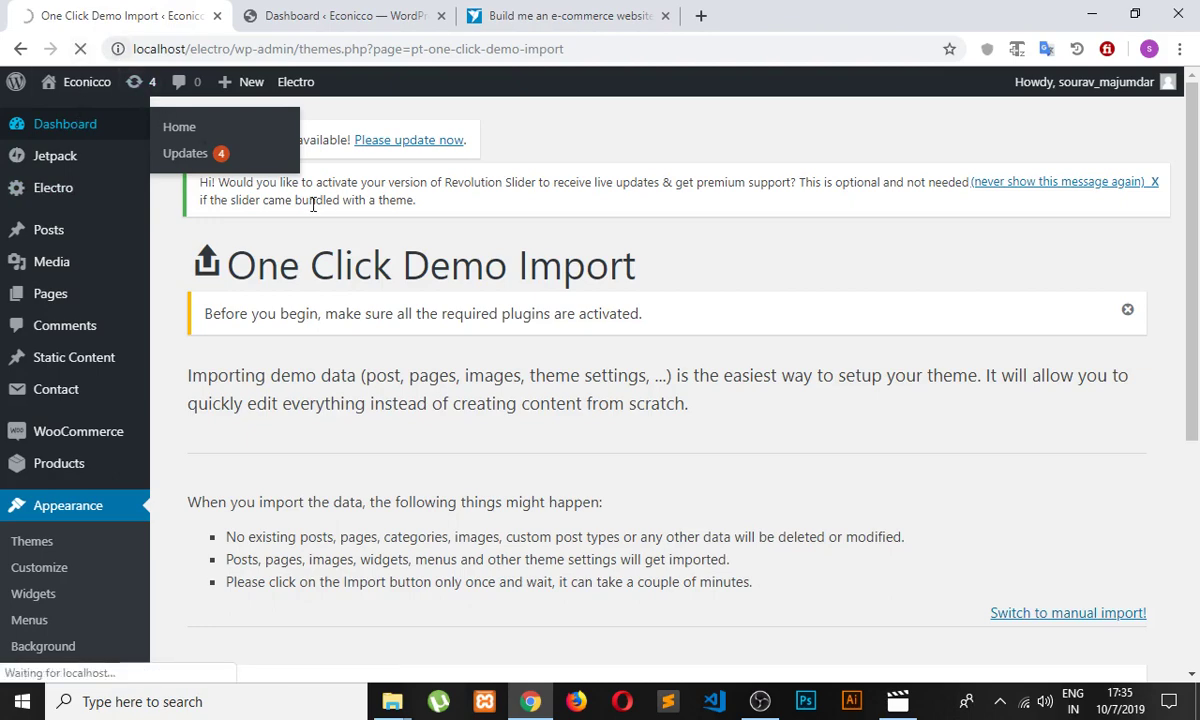
scroll(117, 272, "down", 5)
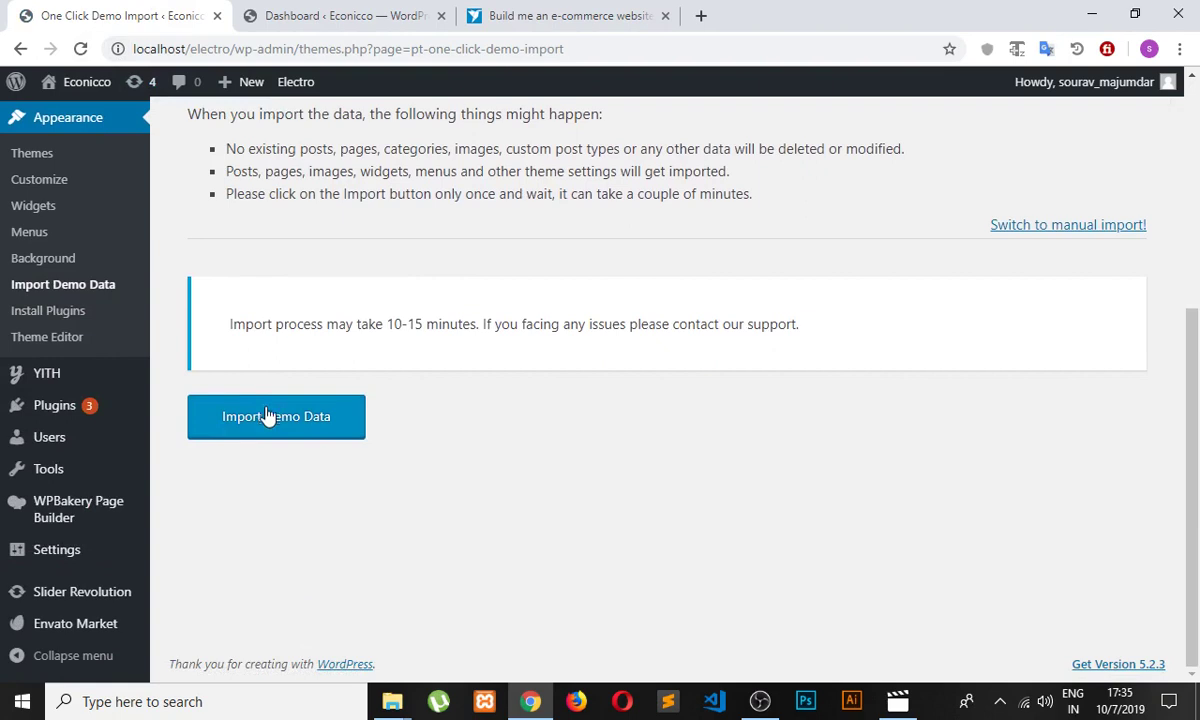
Check the note on the import duration and start the Electro demo data import.
left_click_drag(229, 324, 700, 330)
left_click(420, 422)
left_click(317, 427)
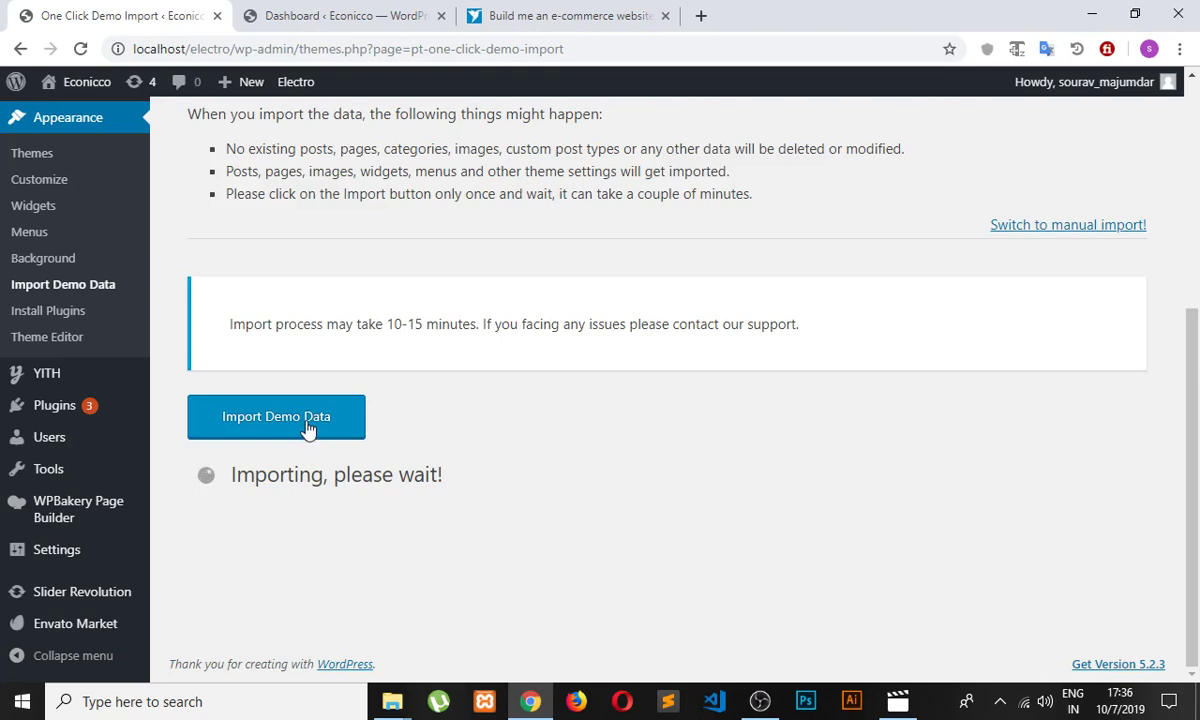
Open the Econicco site's front page in a new browser tab and place it directly after the import tab.
right_click(87, 82)
left_click(150, 107)
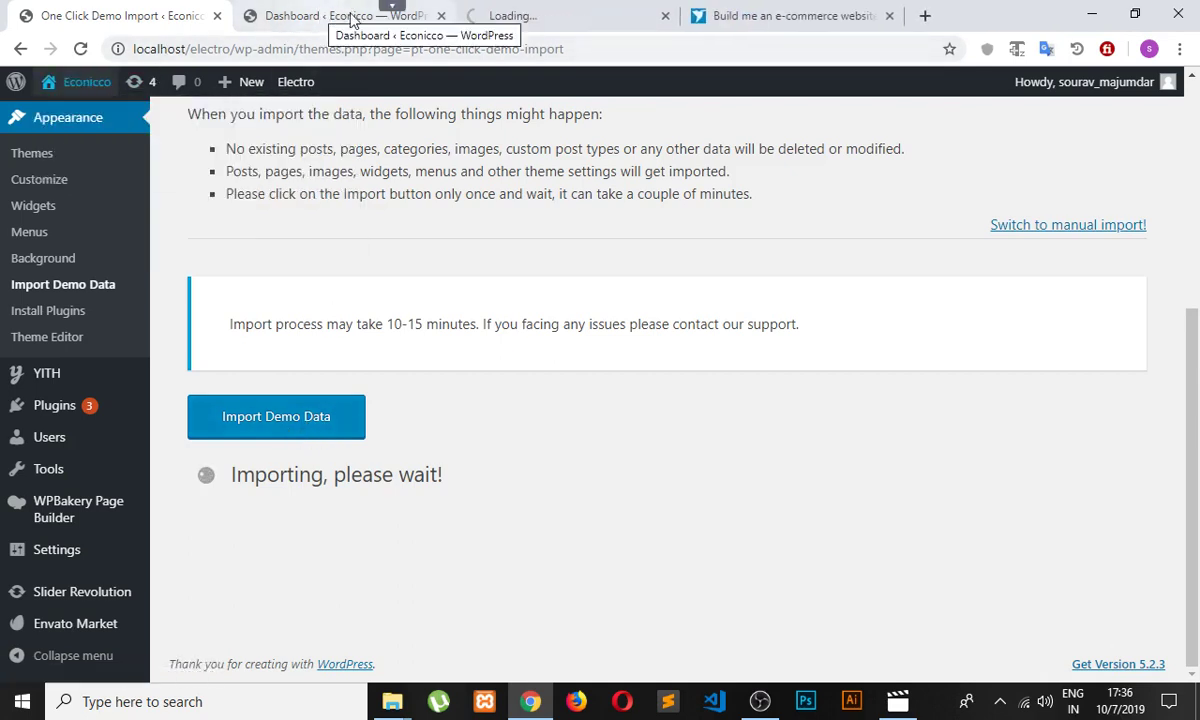
left_click_drag(505, 16, 350, 20)
left_click(139, 12)
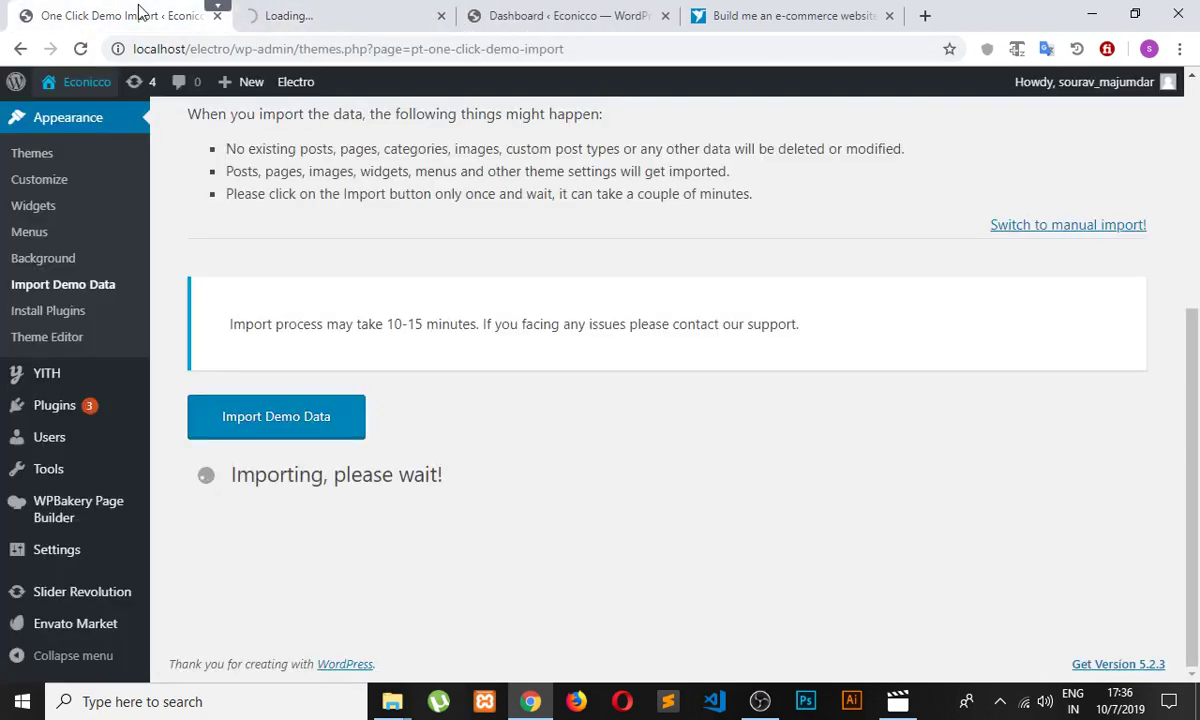
Examine the shop's front page down to the footer, and open and close its off-canvas menu.
left_click(292, 13)
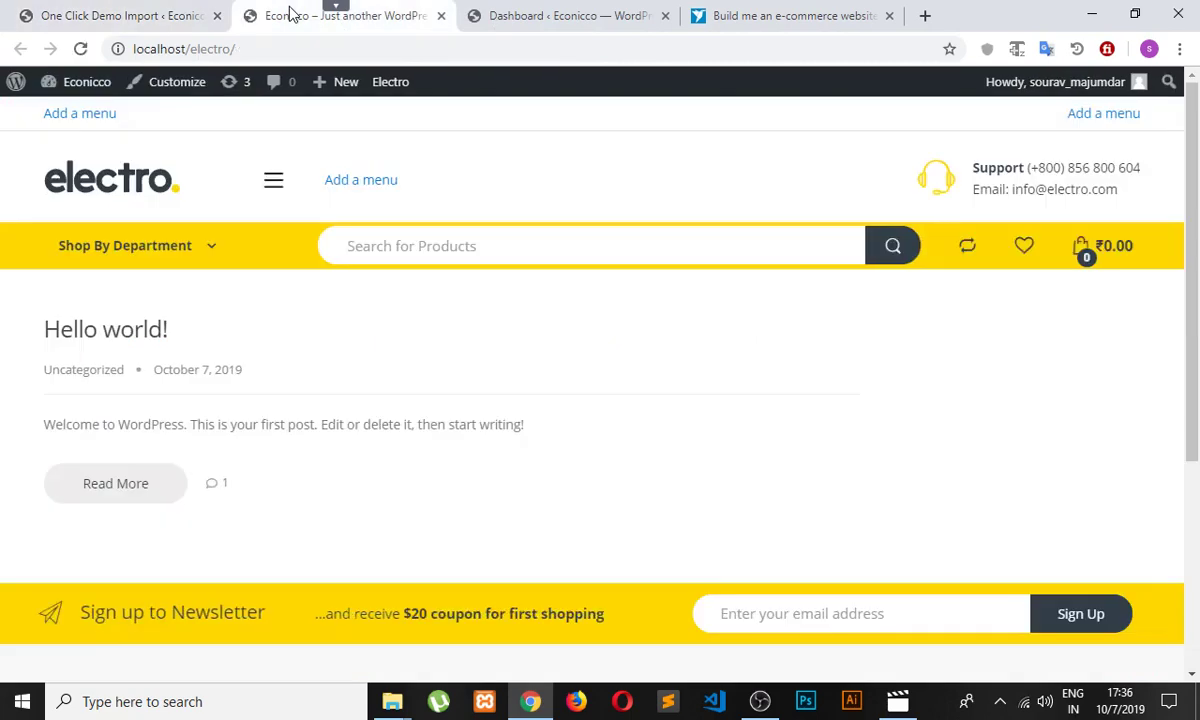
scroll(279, 452, "down", 3)
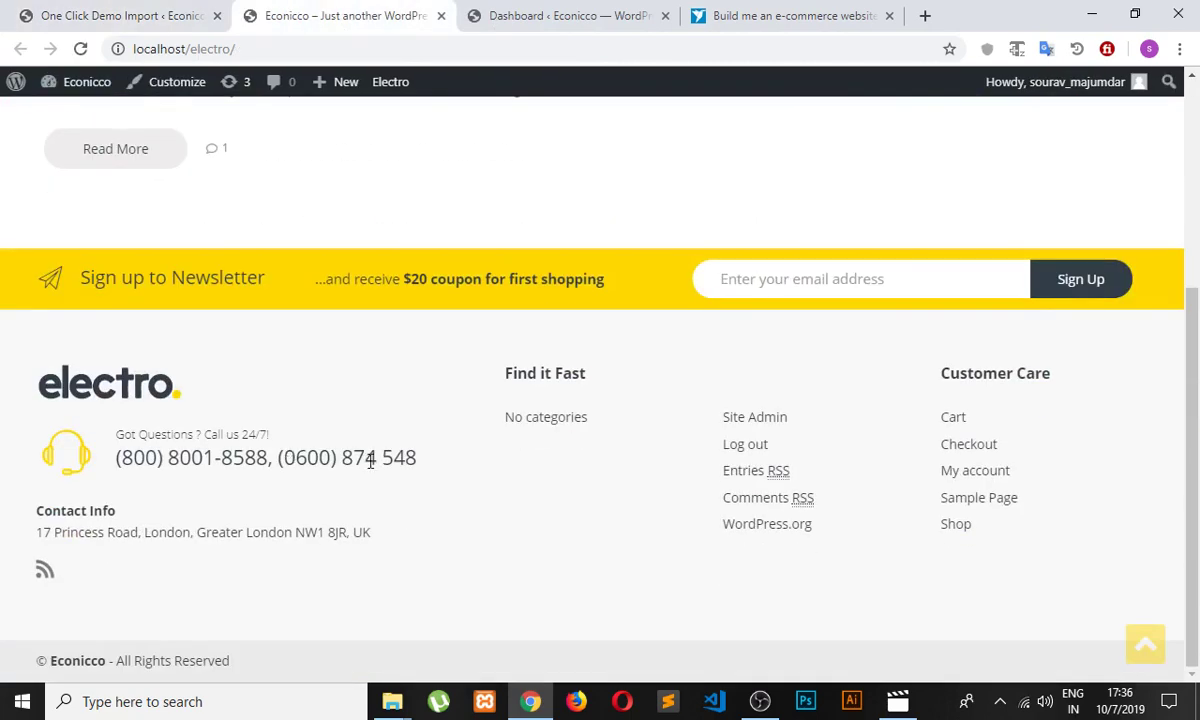
scroll(380, 452, "up", 3)
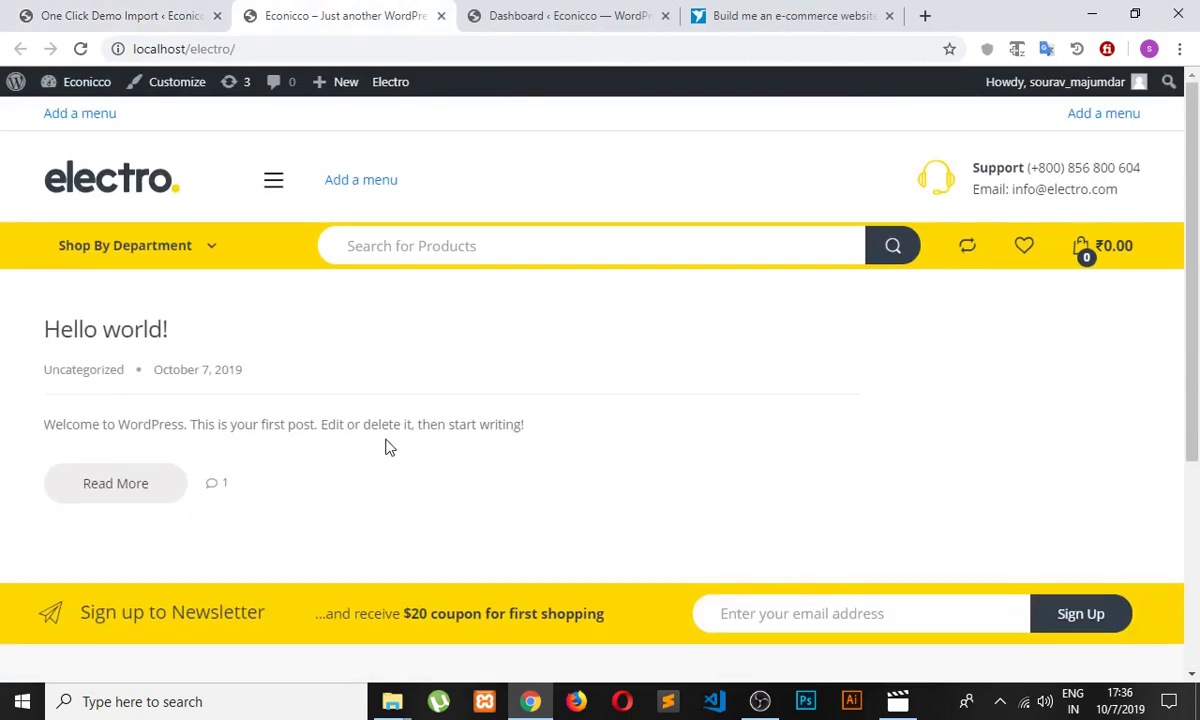
left_click(266, 180)
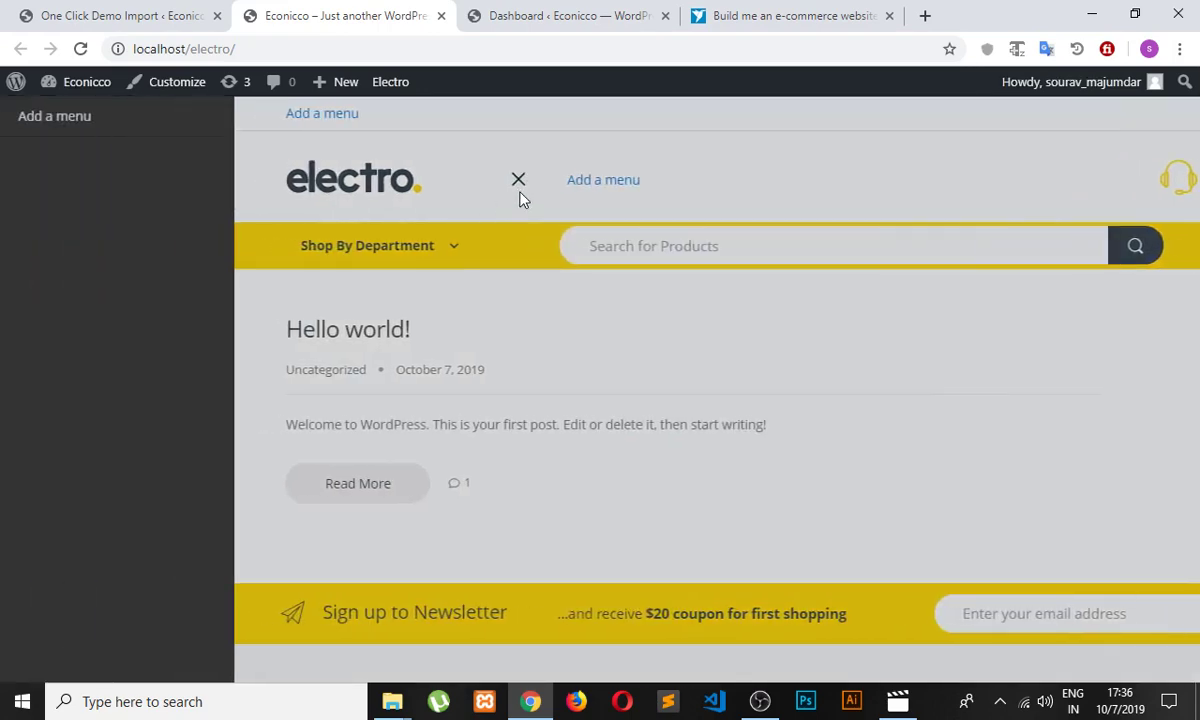
left_click(519, 190)
Return to the One Click Demo Import tab and check the import's progress and expected duration.
left_click(110, 16)
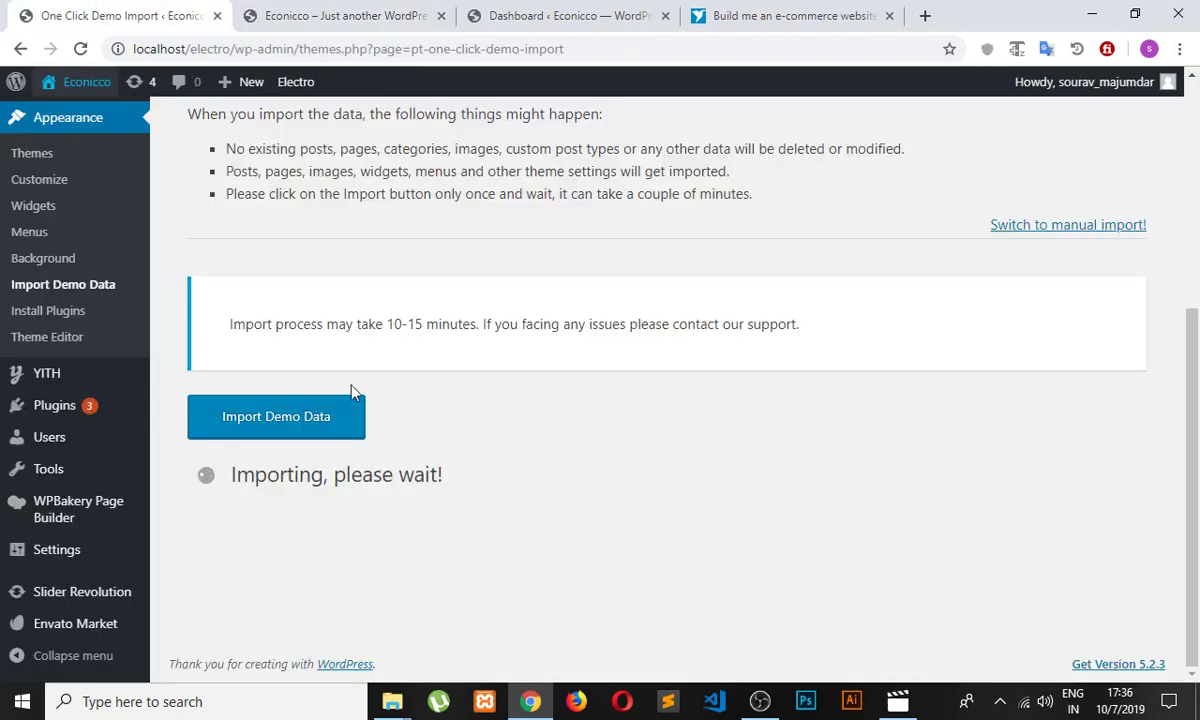
left_click_drag(229, 325, 481, 324)
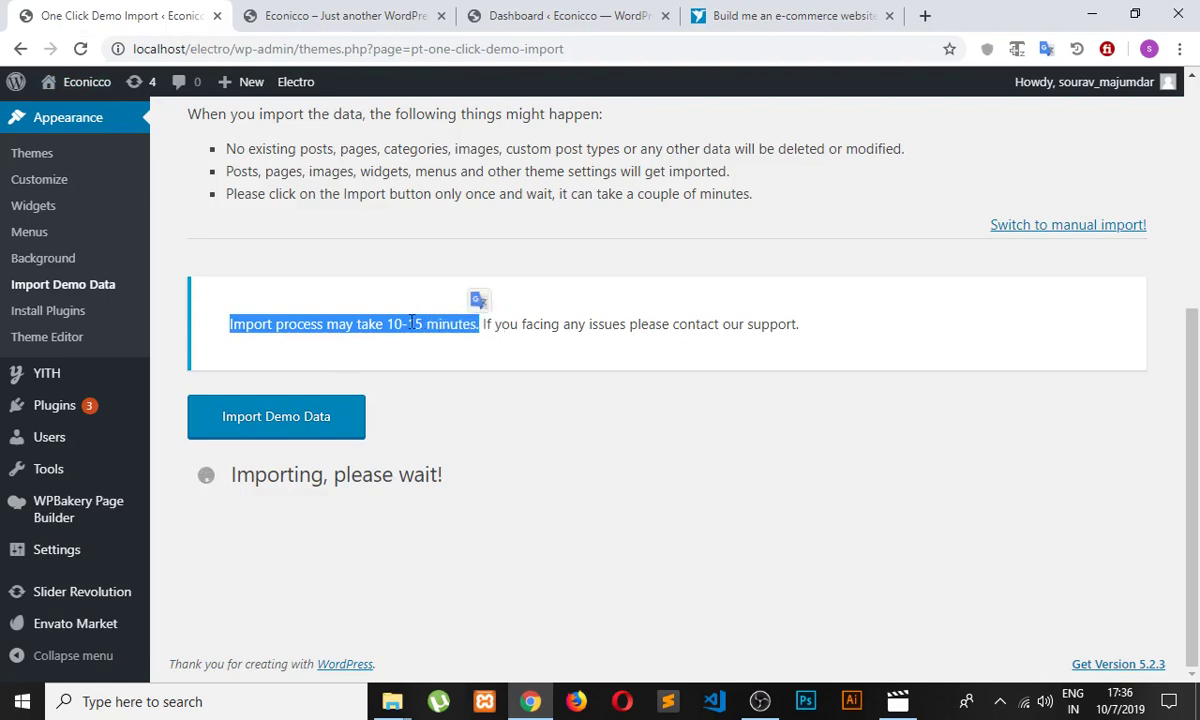
left_click(433, 349)
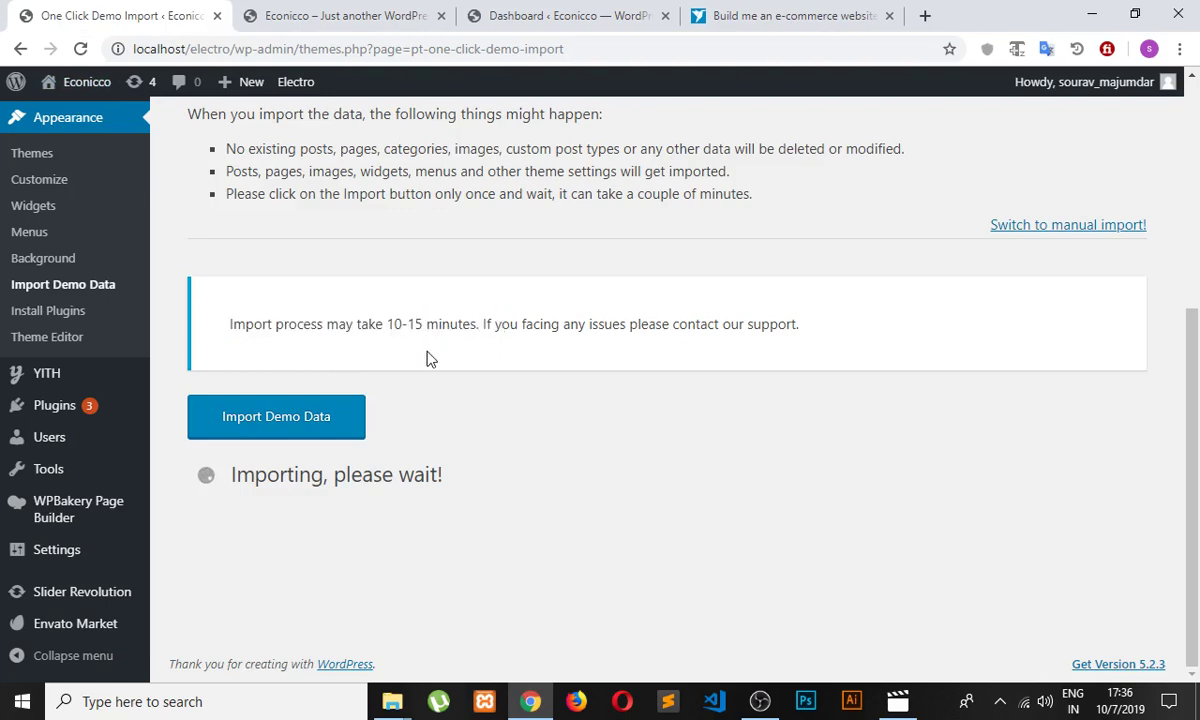
Switch to the Freelancer contest "Build me an e-commerce website" and review its description, file types and recommended skills.
left_click(752, 16)
scroll(220, 428, "down", 5)
scroll(220, 428, "up", 6)
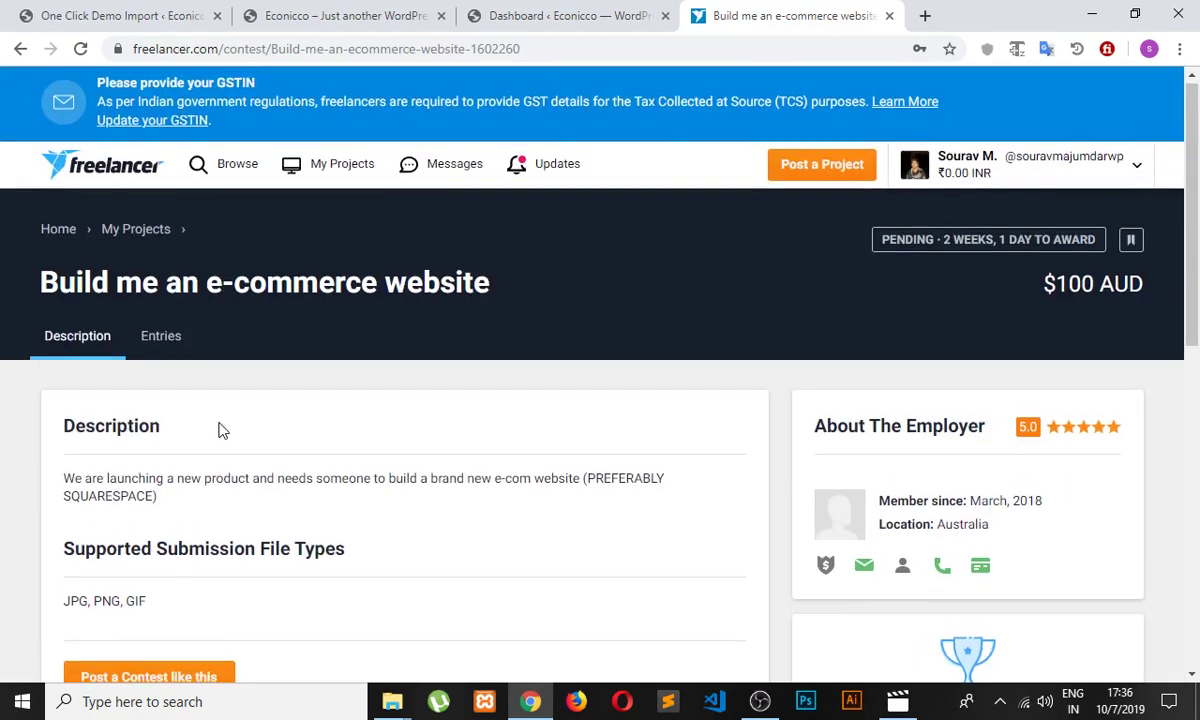
scroll(172, 439, "down", 3)
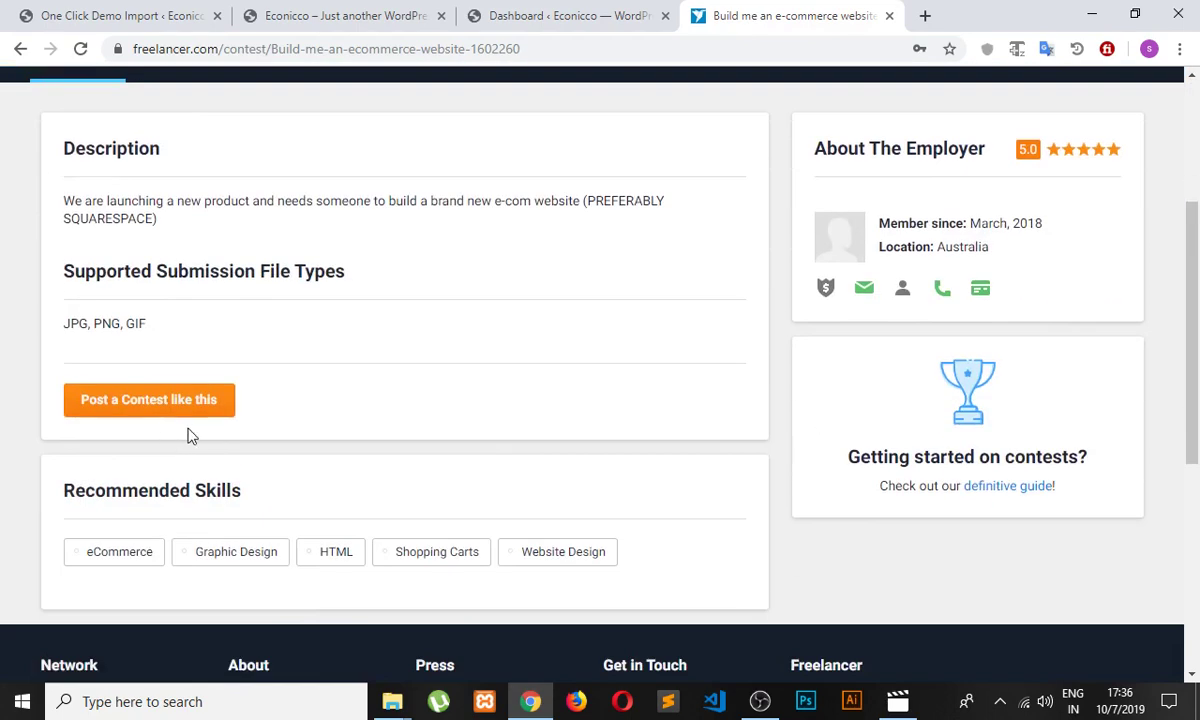
scroll(188, 423, "down", 2)
scroll(188, 423, "up", 5)
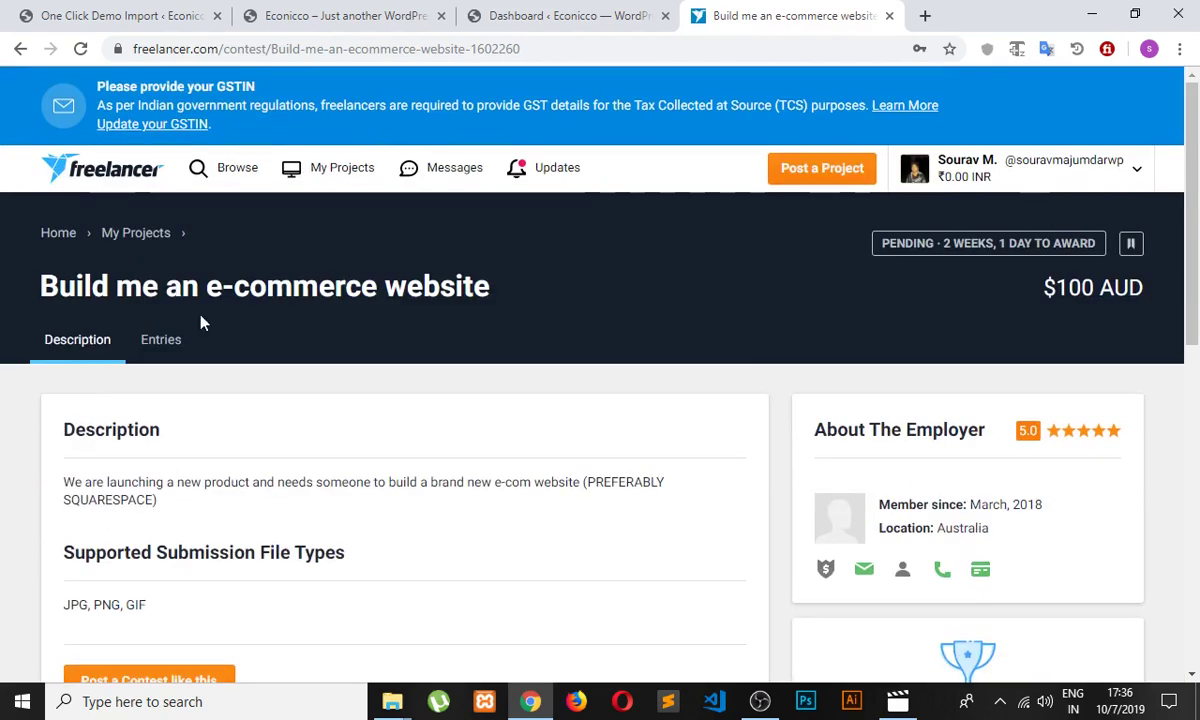
Open the contest's entries and look through the submitted designs to find entry #12.
left_click(155, 339)
scroll(210, 384, "down", 5)
scroll(210, 380, "down", 4)
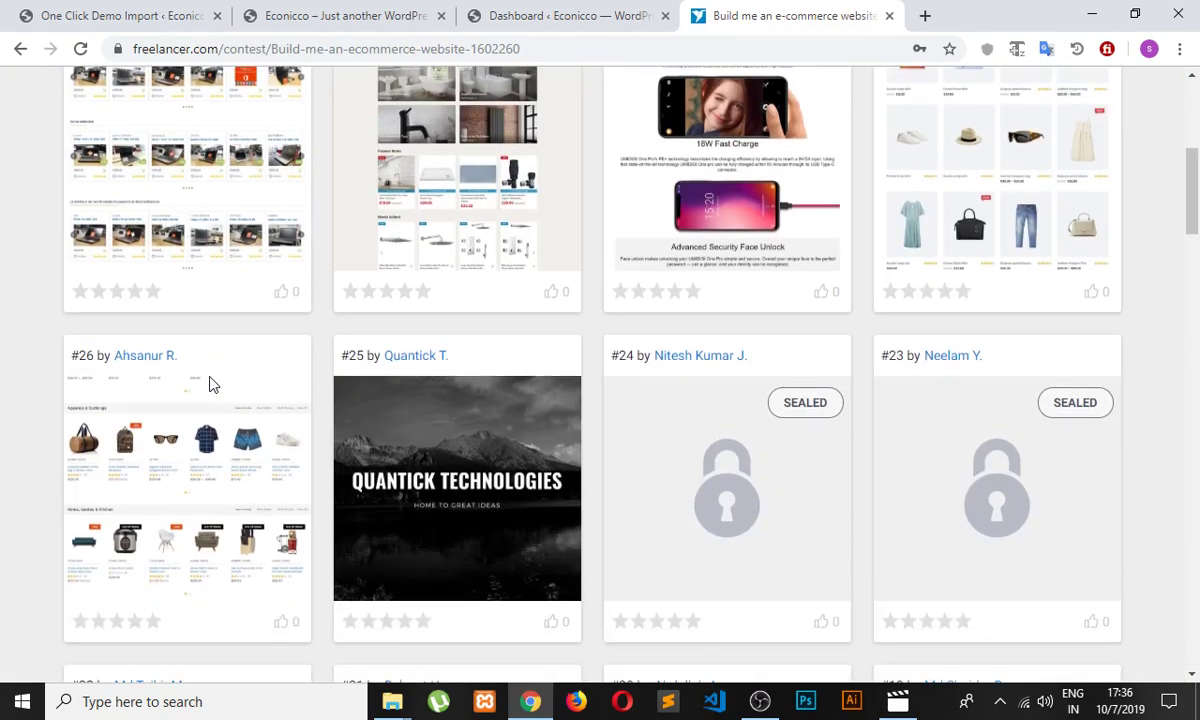
scroll(209, 376, "down", 2)
scroll(316, 340, "down", 4)
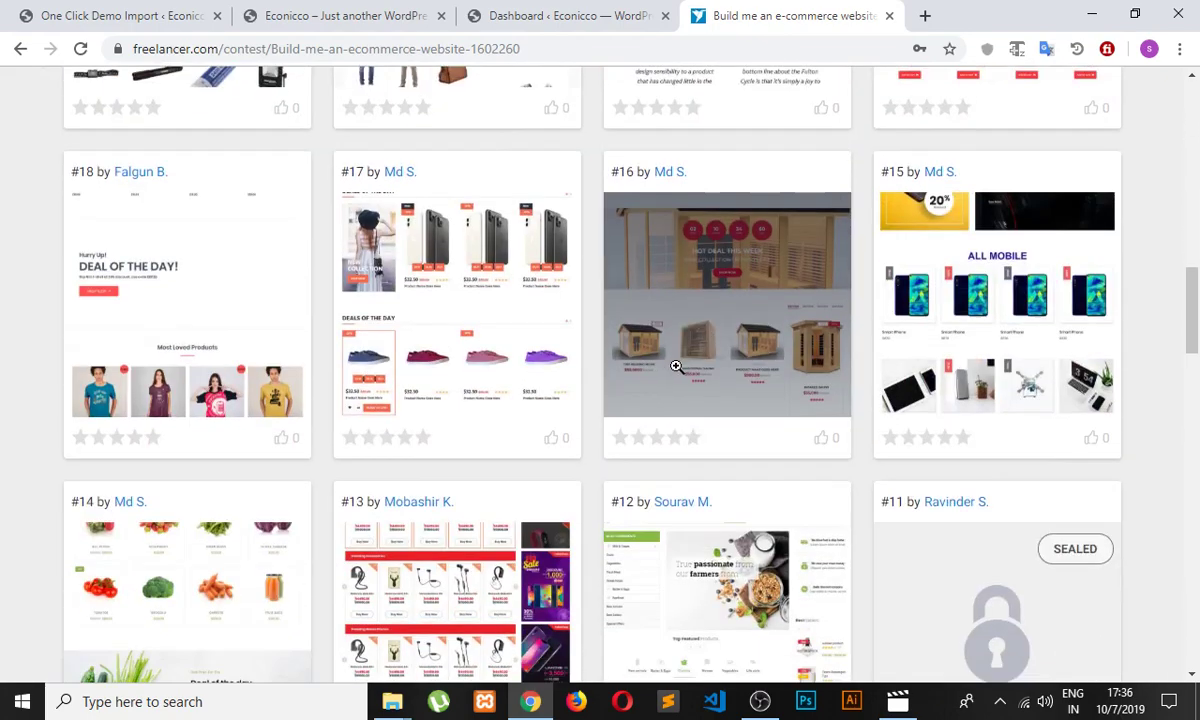
scroll(316, 340, "down", 4)
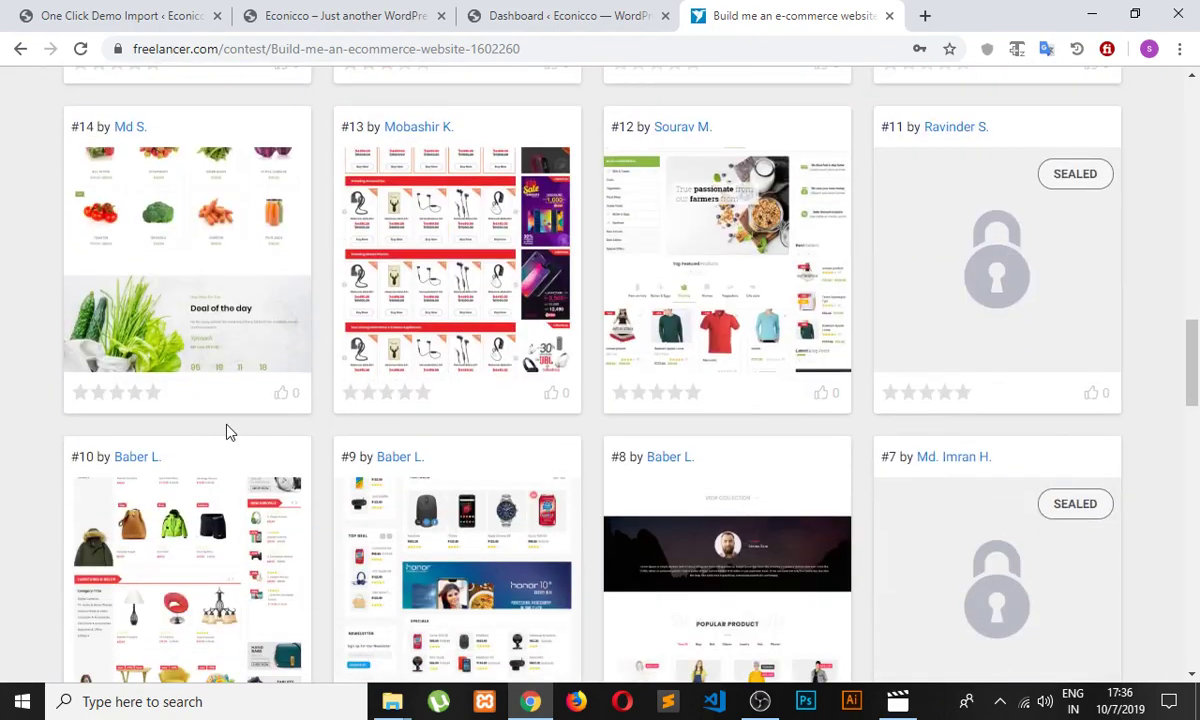
mouse_move(700, 300)
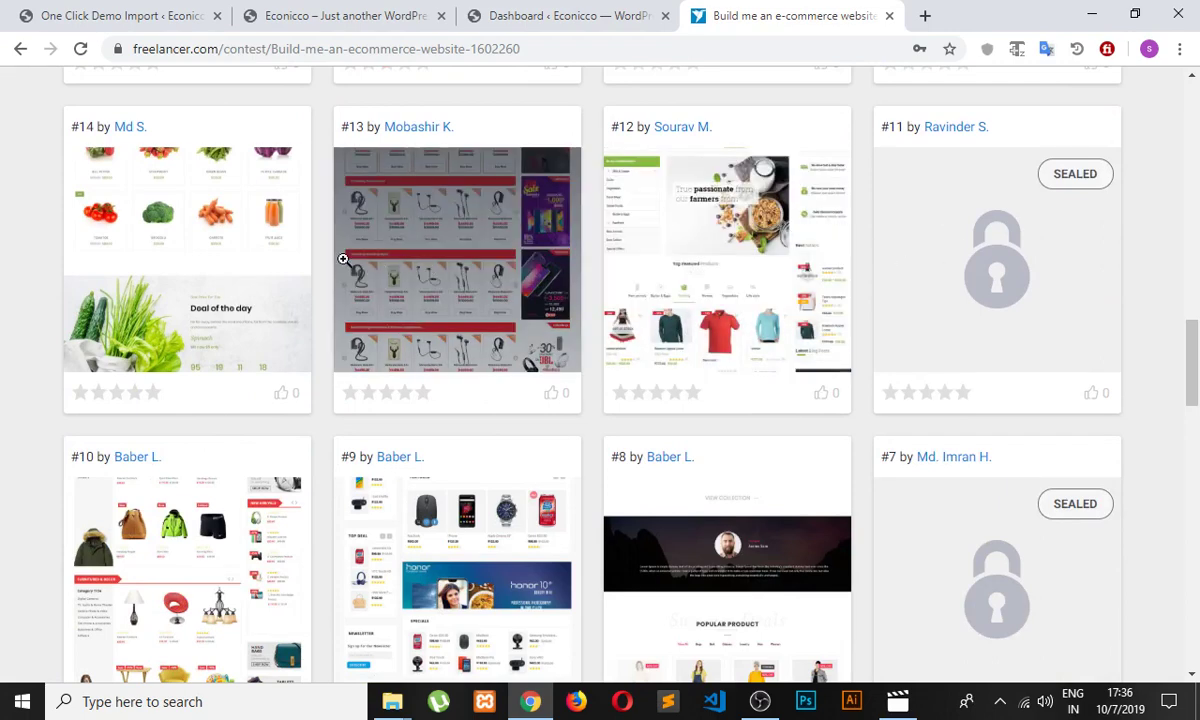
mouse_move(738, 290)
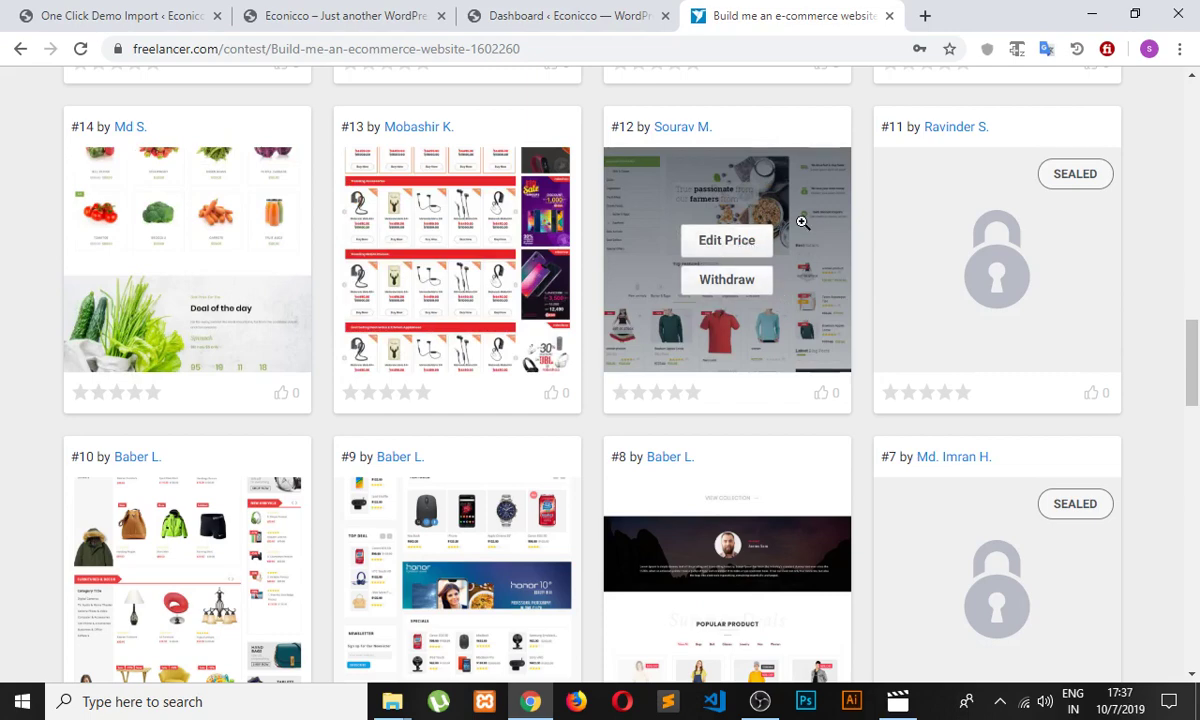
View contest entry #12 enlarged, browse on to entry #10, then close the viewer and return to the demo import tab.
left_click(802, 222)
scroll(393, 330, "up", 2)
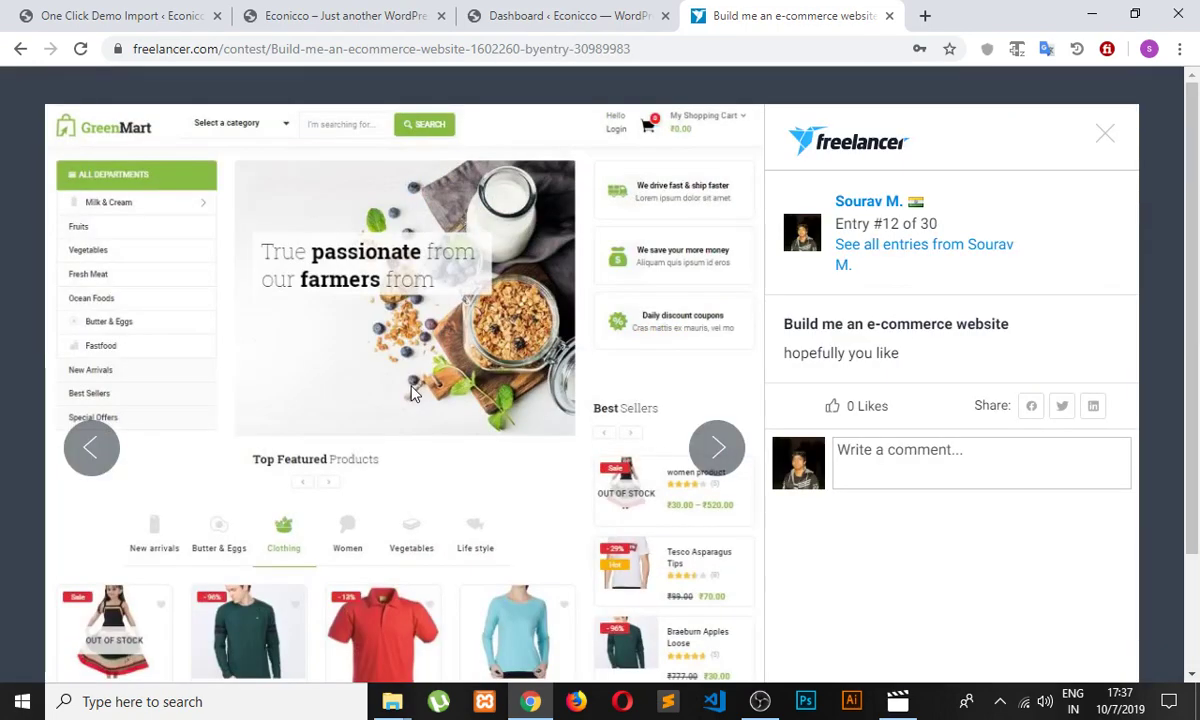
scroll(415, 386, "down", 1)
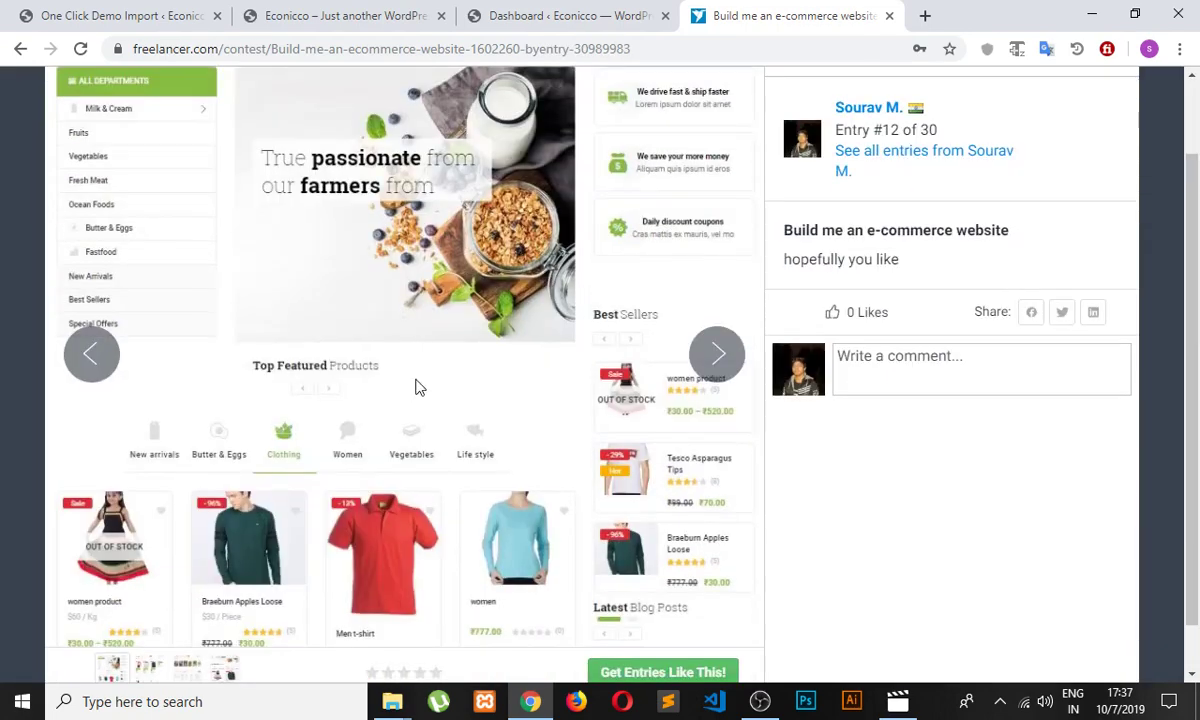
left_click(718, 355)
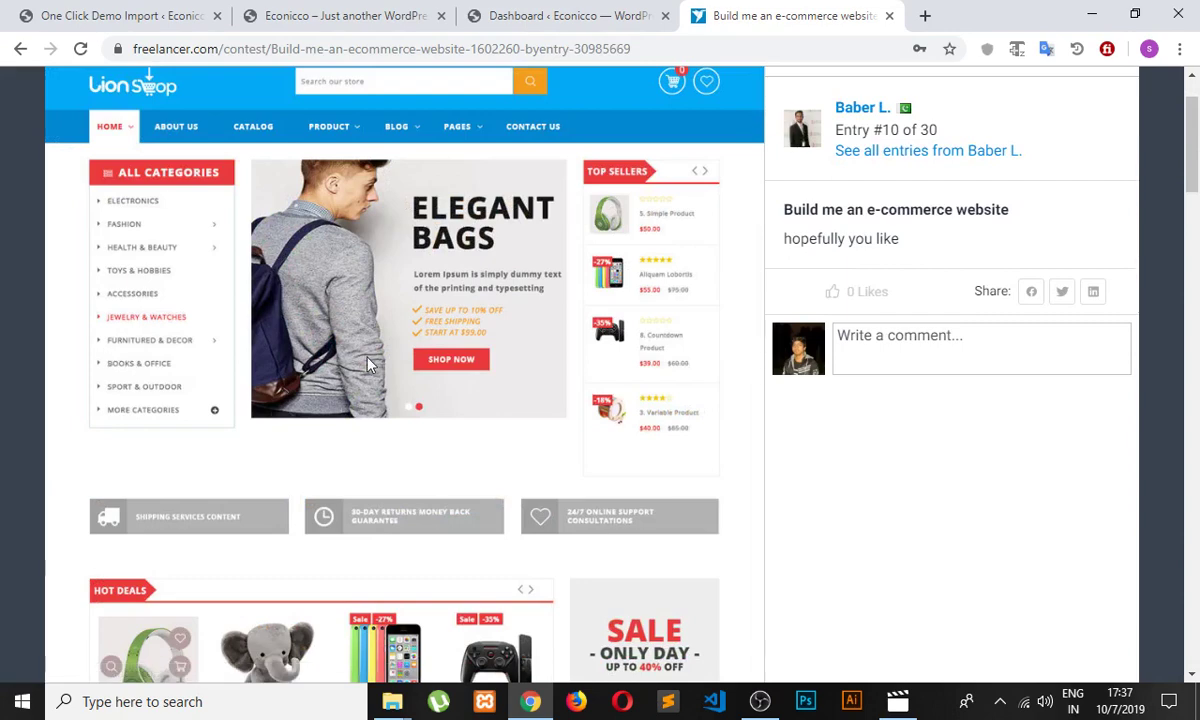
scroll(350, 340, "up", 1)
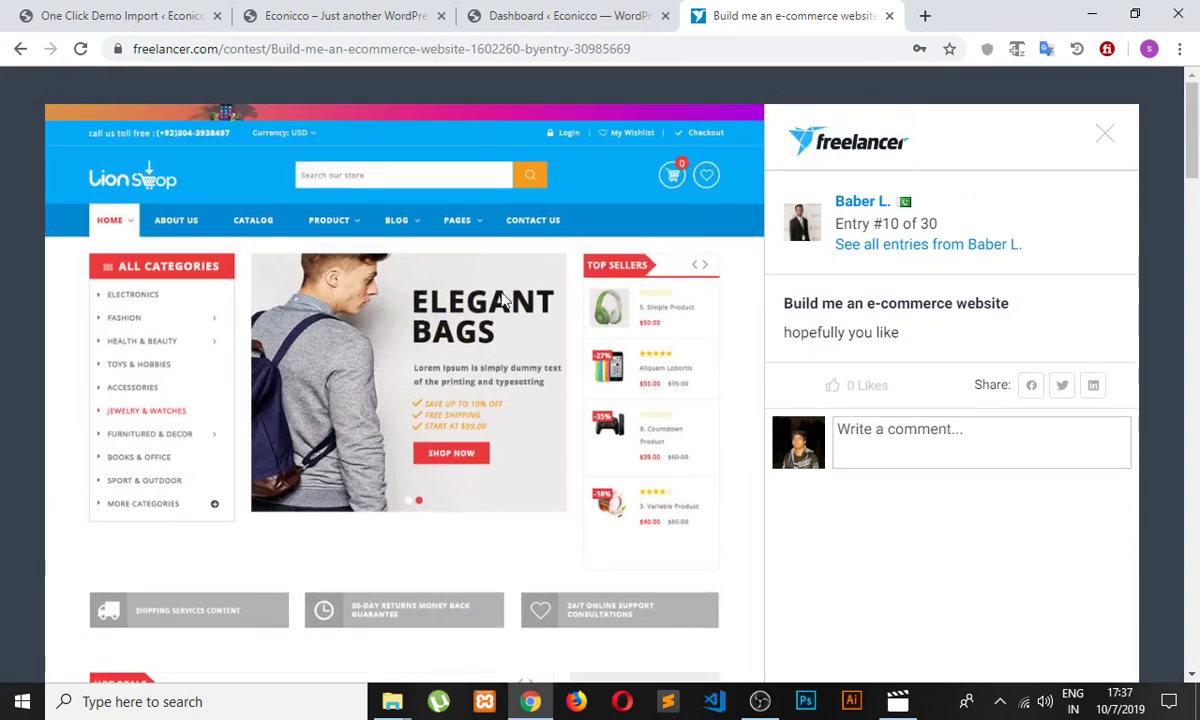
left_click(1106, 136)
left_click(133, 16)
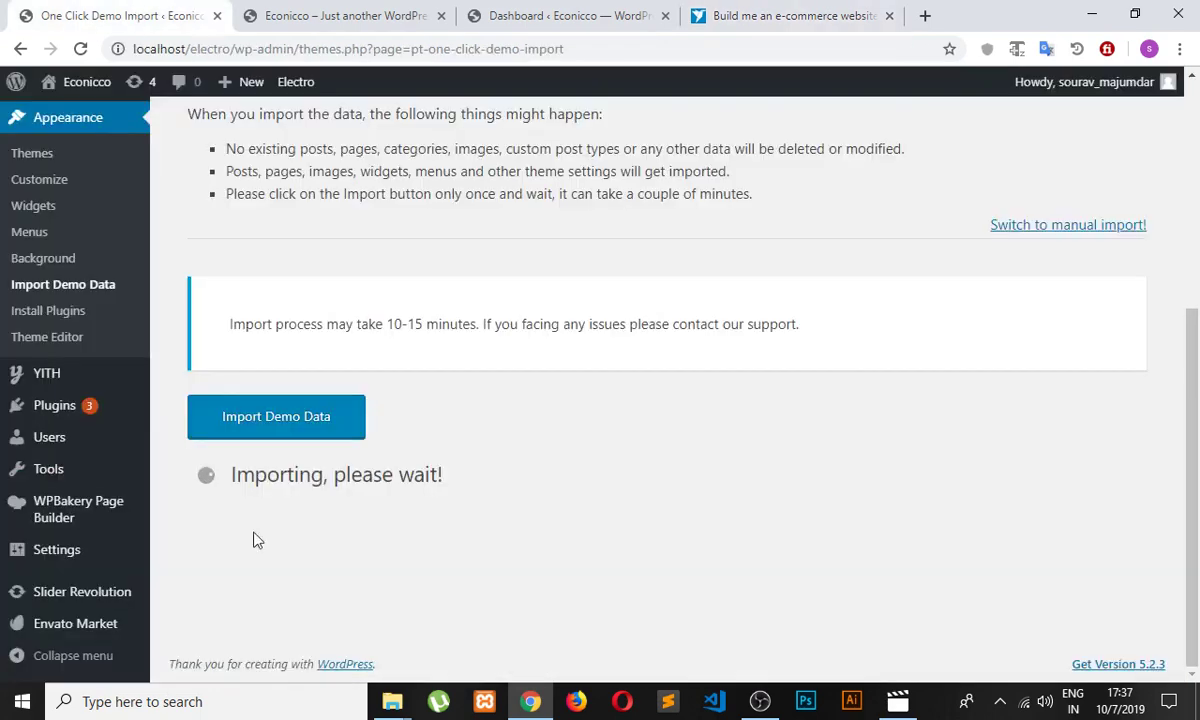